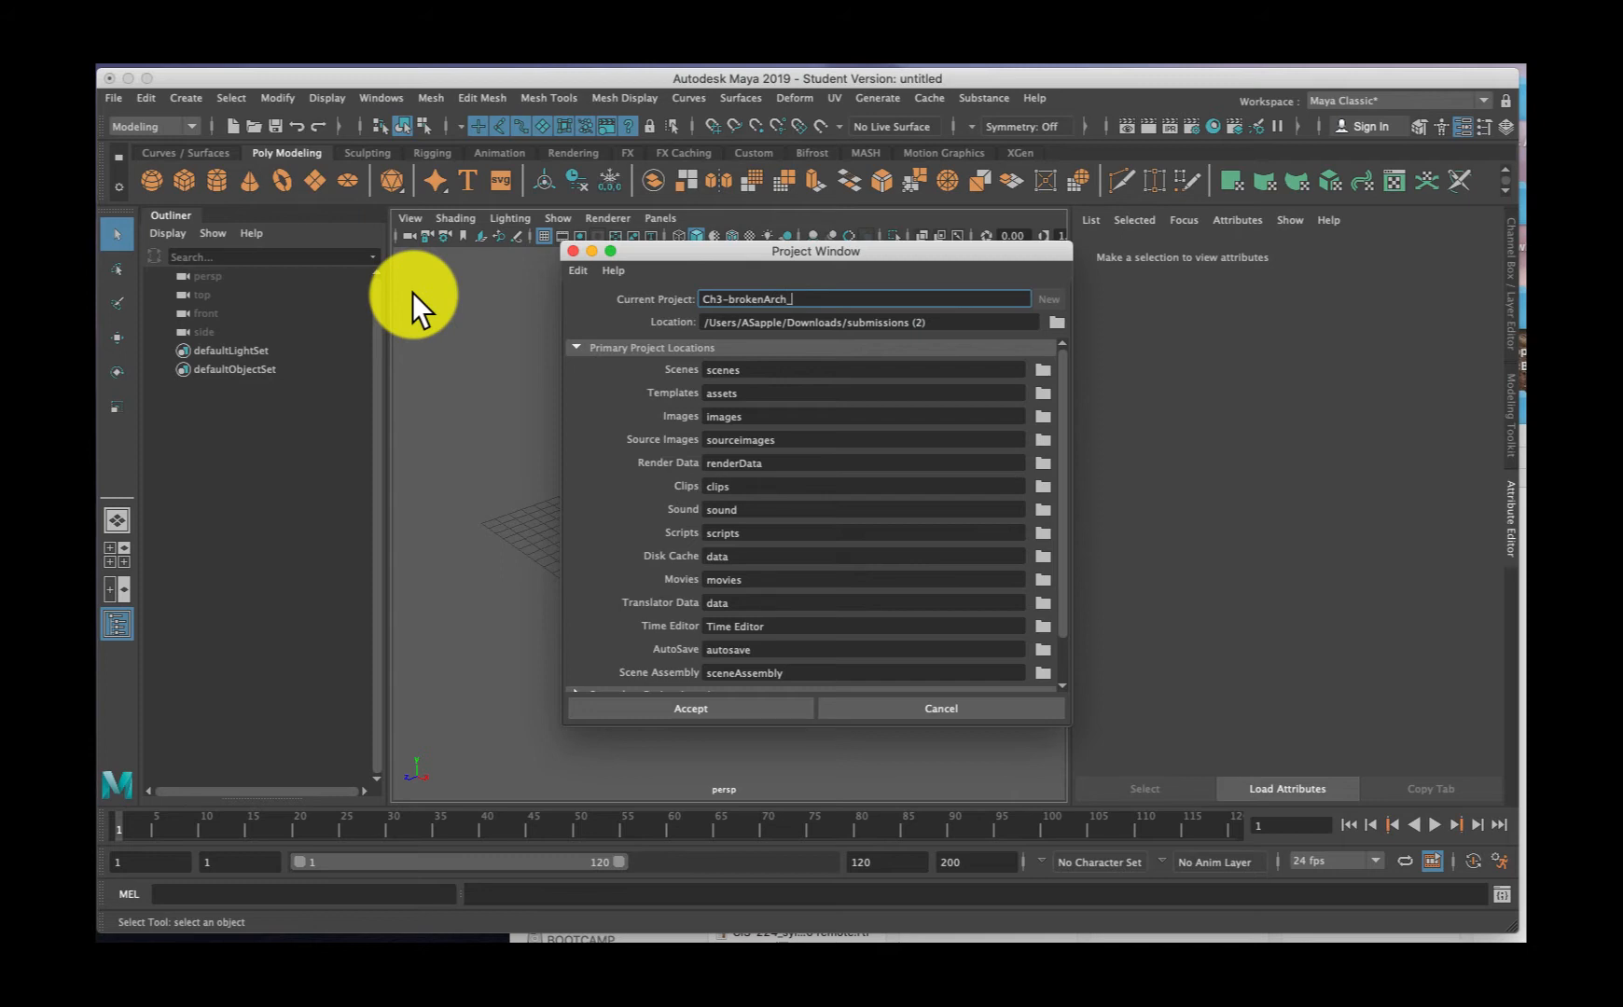
Complete the project name Ch3-brokenArch_ with the surname and create the project in the Downloads/game 232 folder
type("_Sullivan")
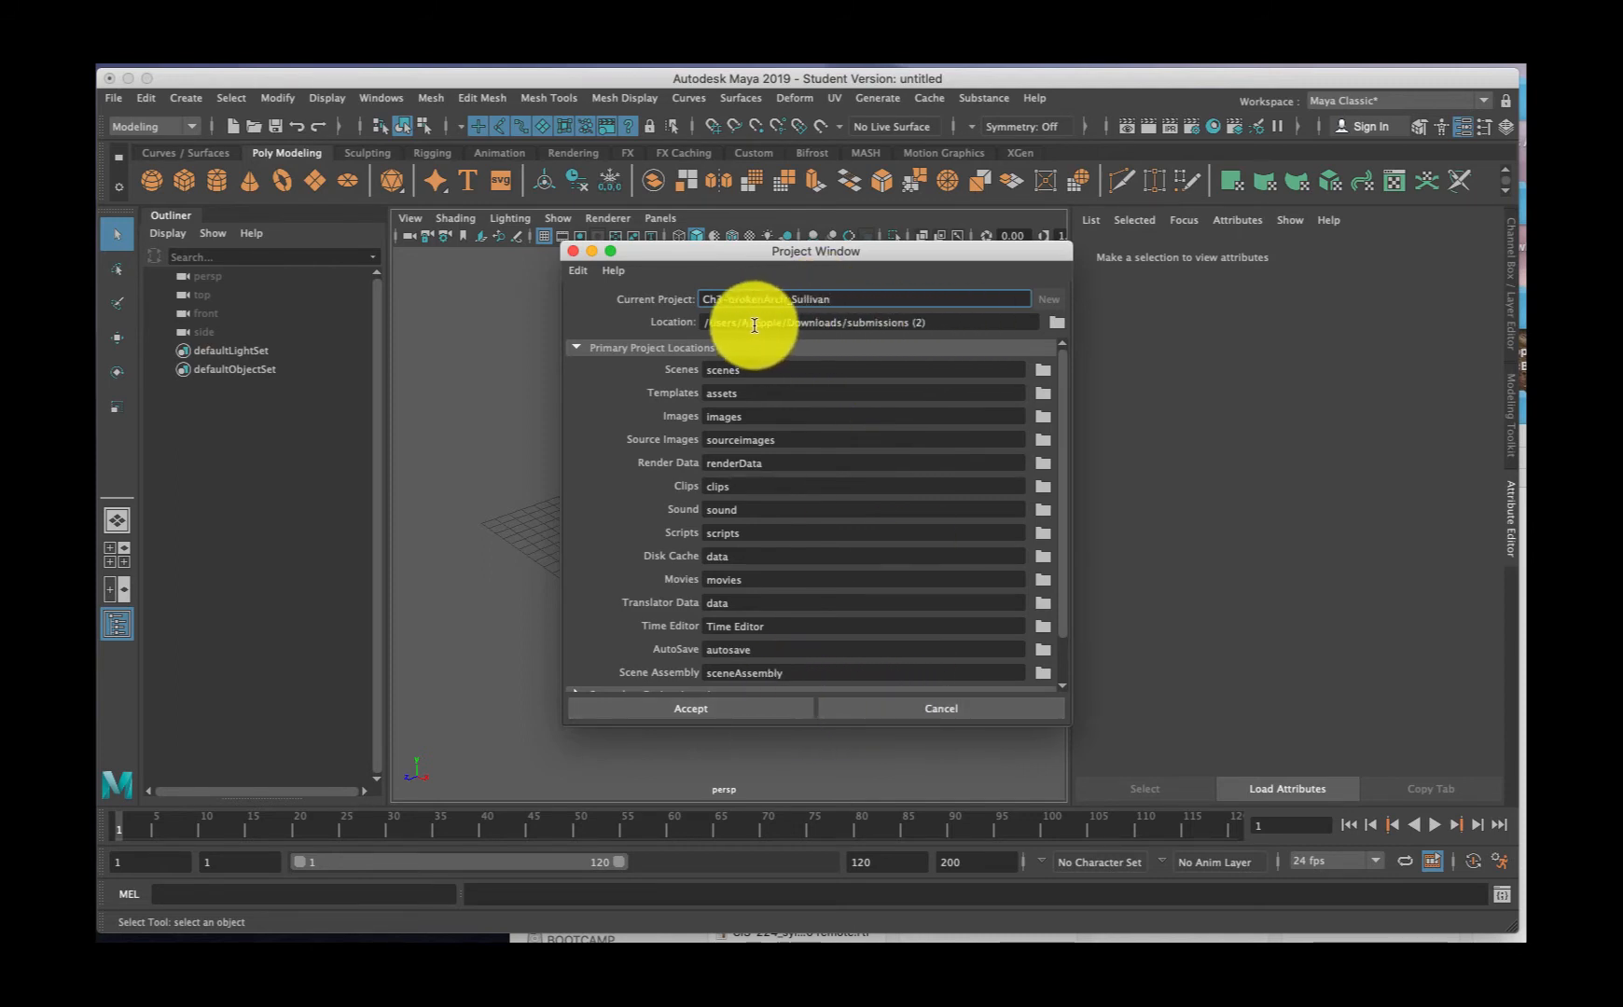
left_click(1053, 320)
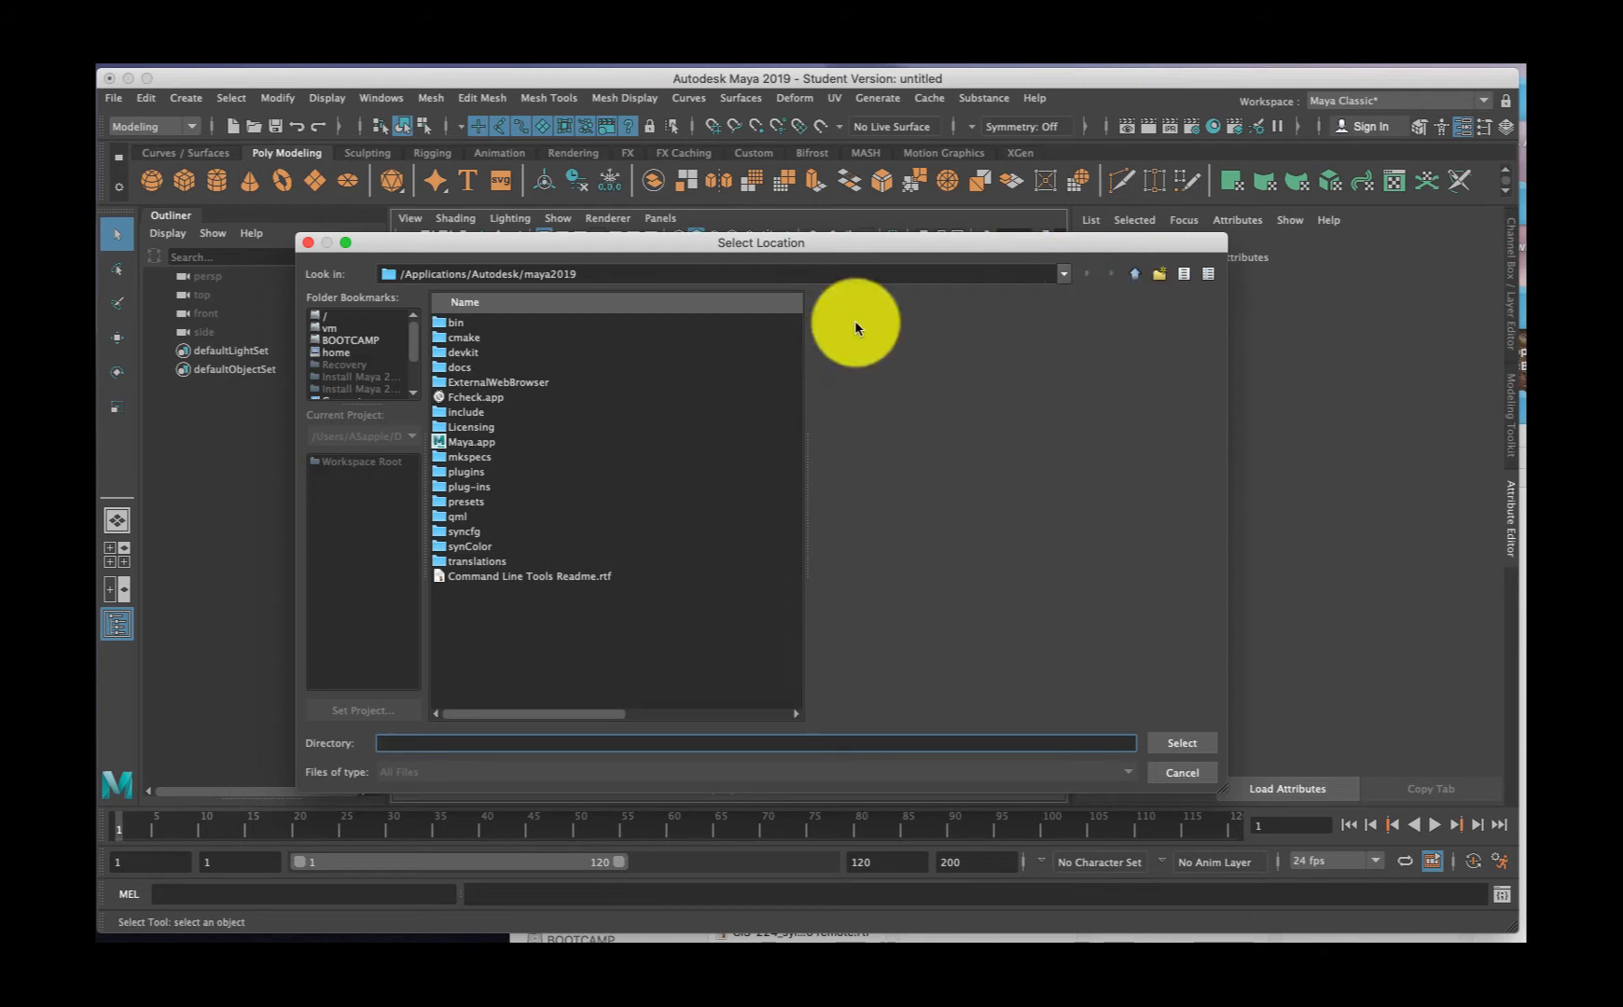
left_click_drag(413, 343, 399, 373)
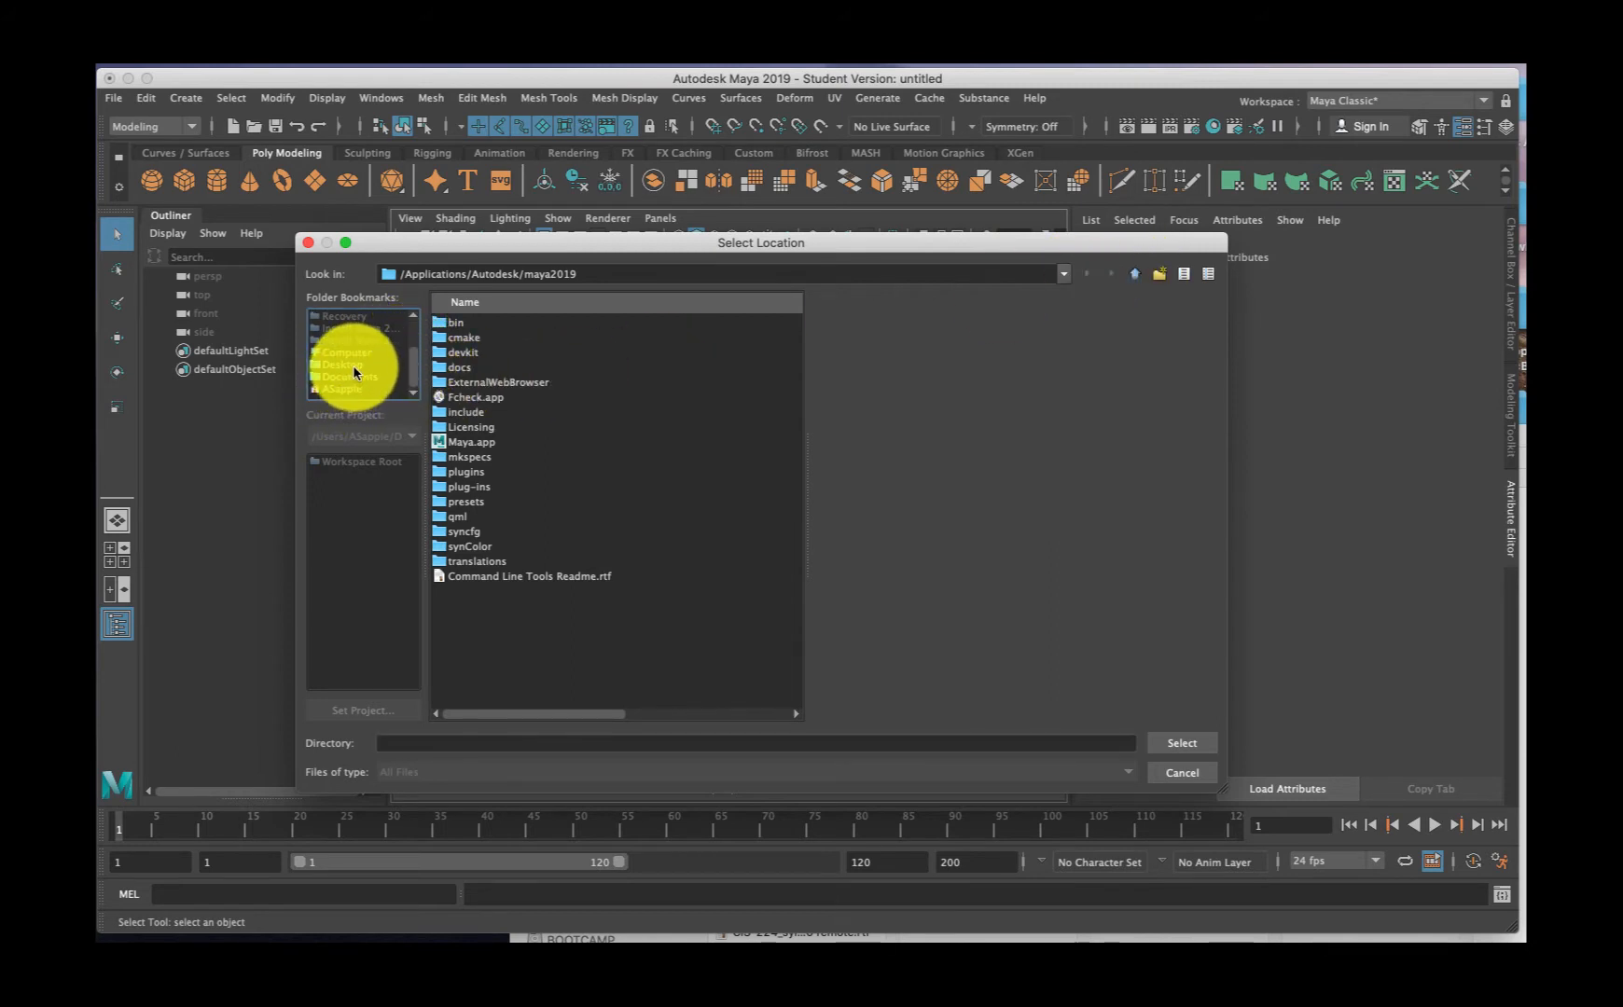
left_click(343, 388)
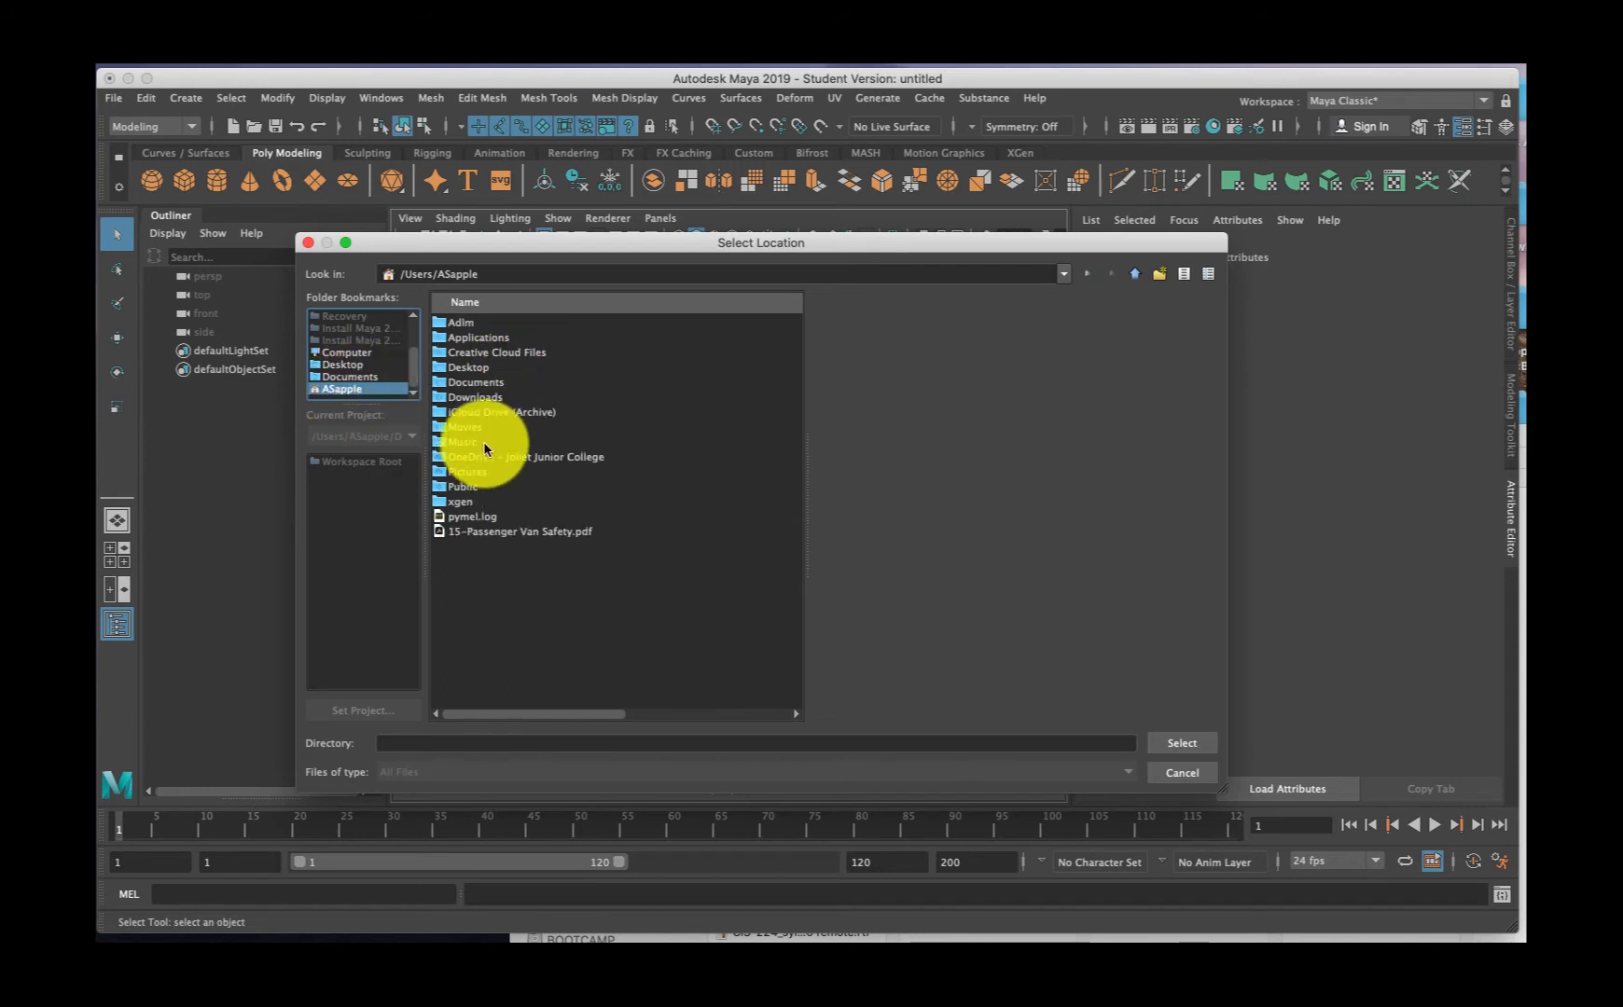
left_click(483, 395)
double_click(483, 396)
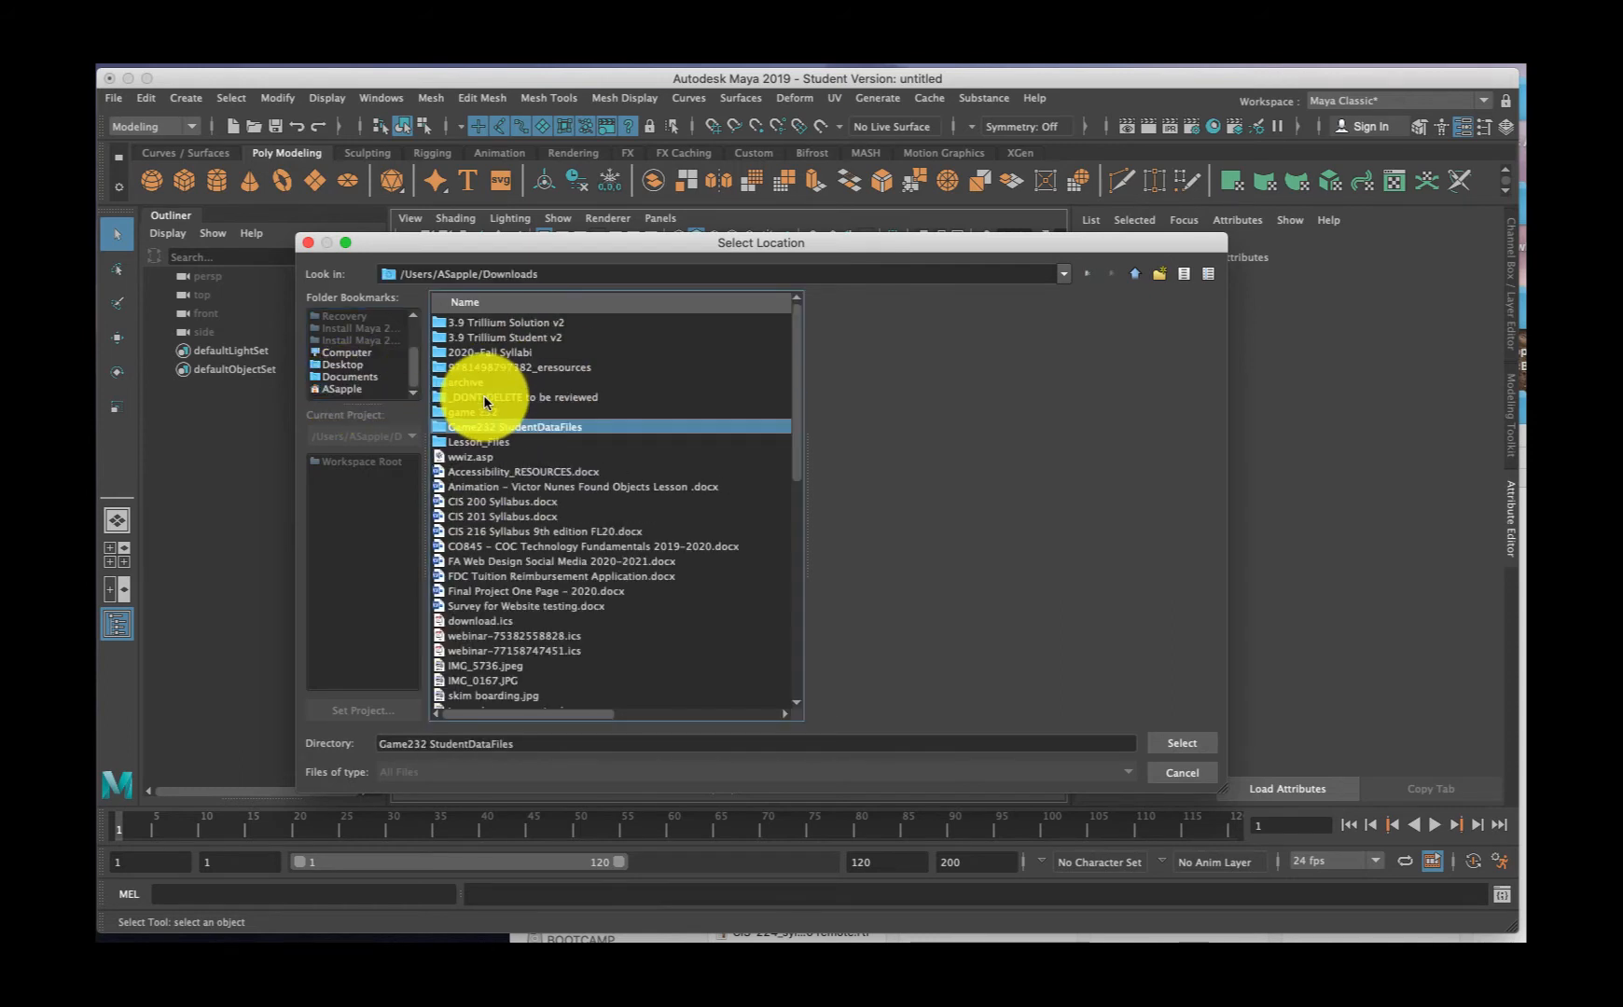
left_click(512, 413)
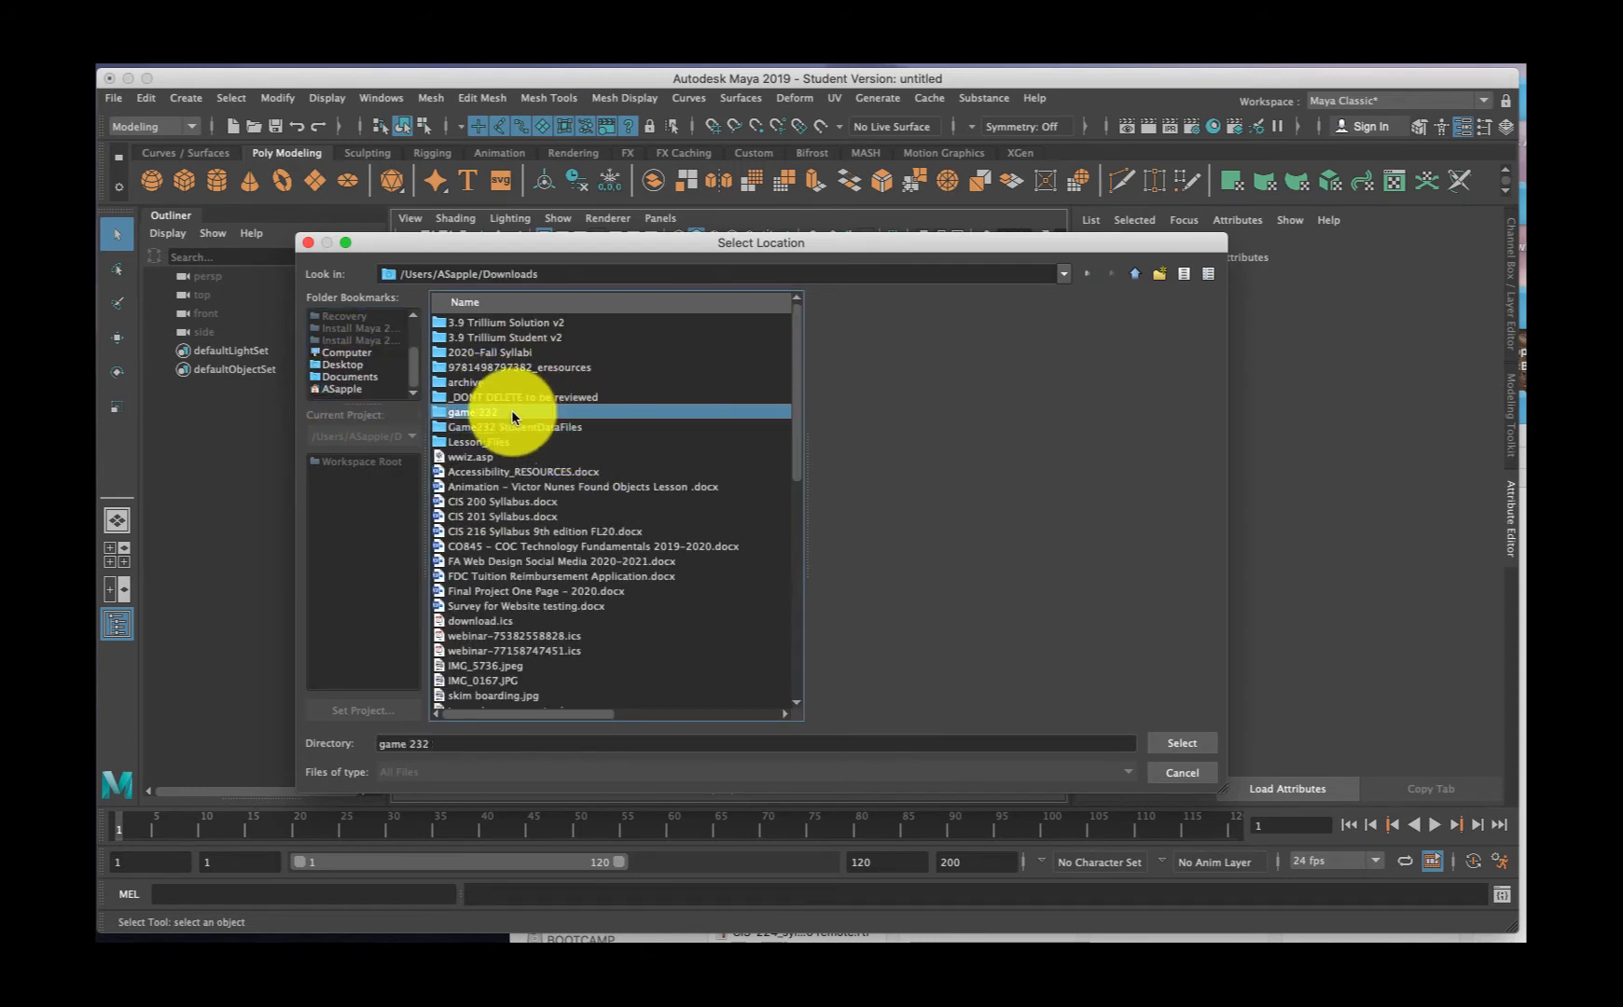
double_click(505, 412)
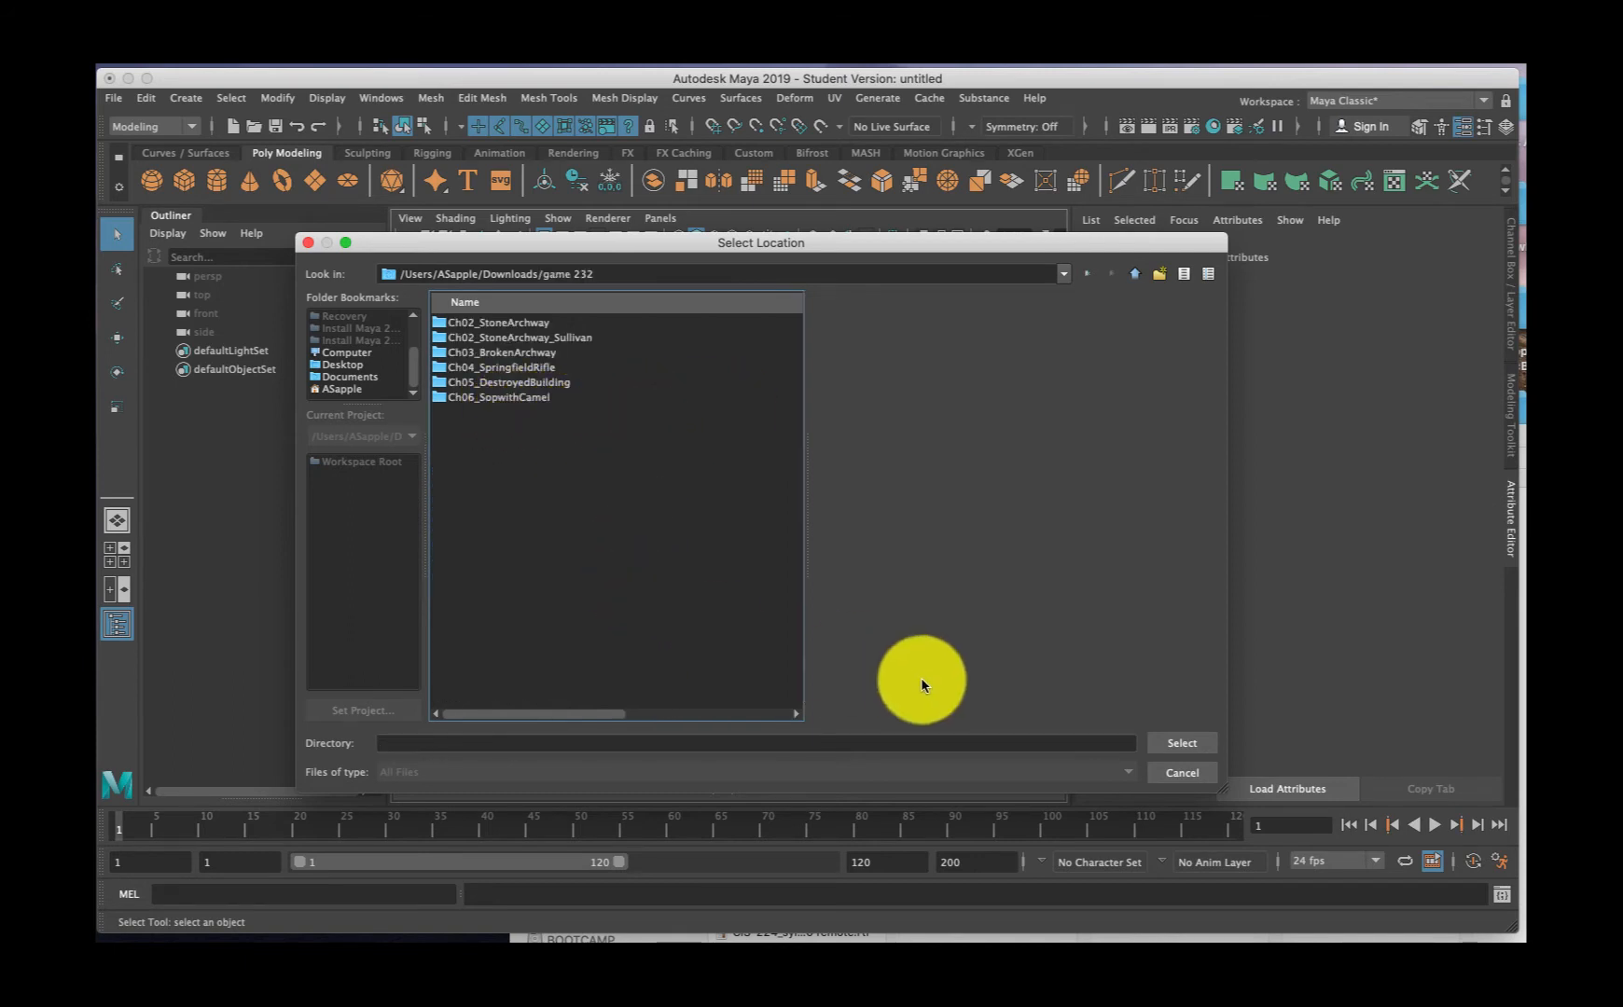
left_click(1180, 743)
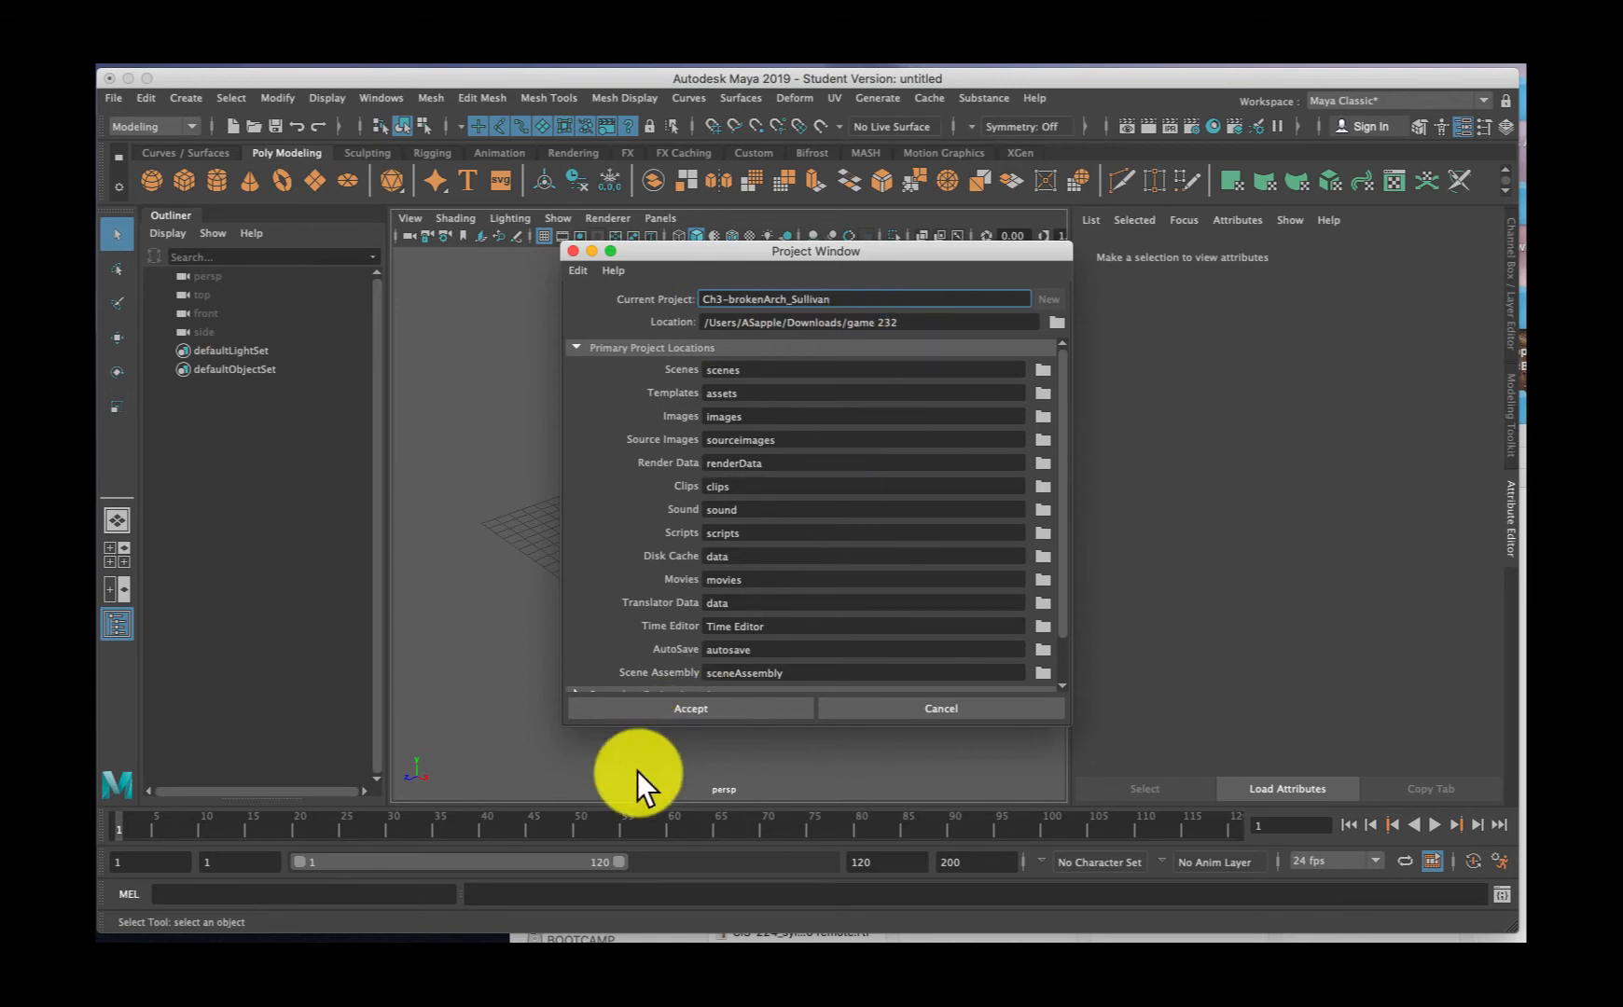
left_click(680, 712)
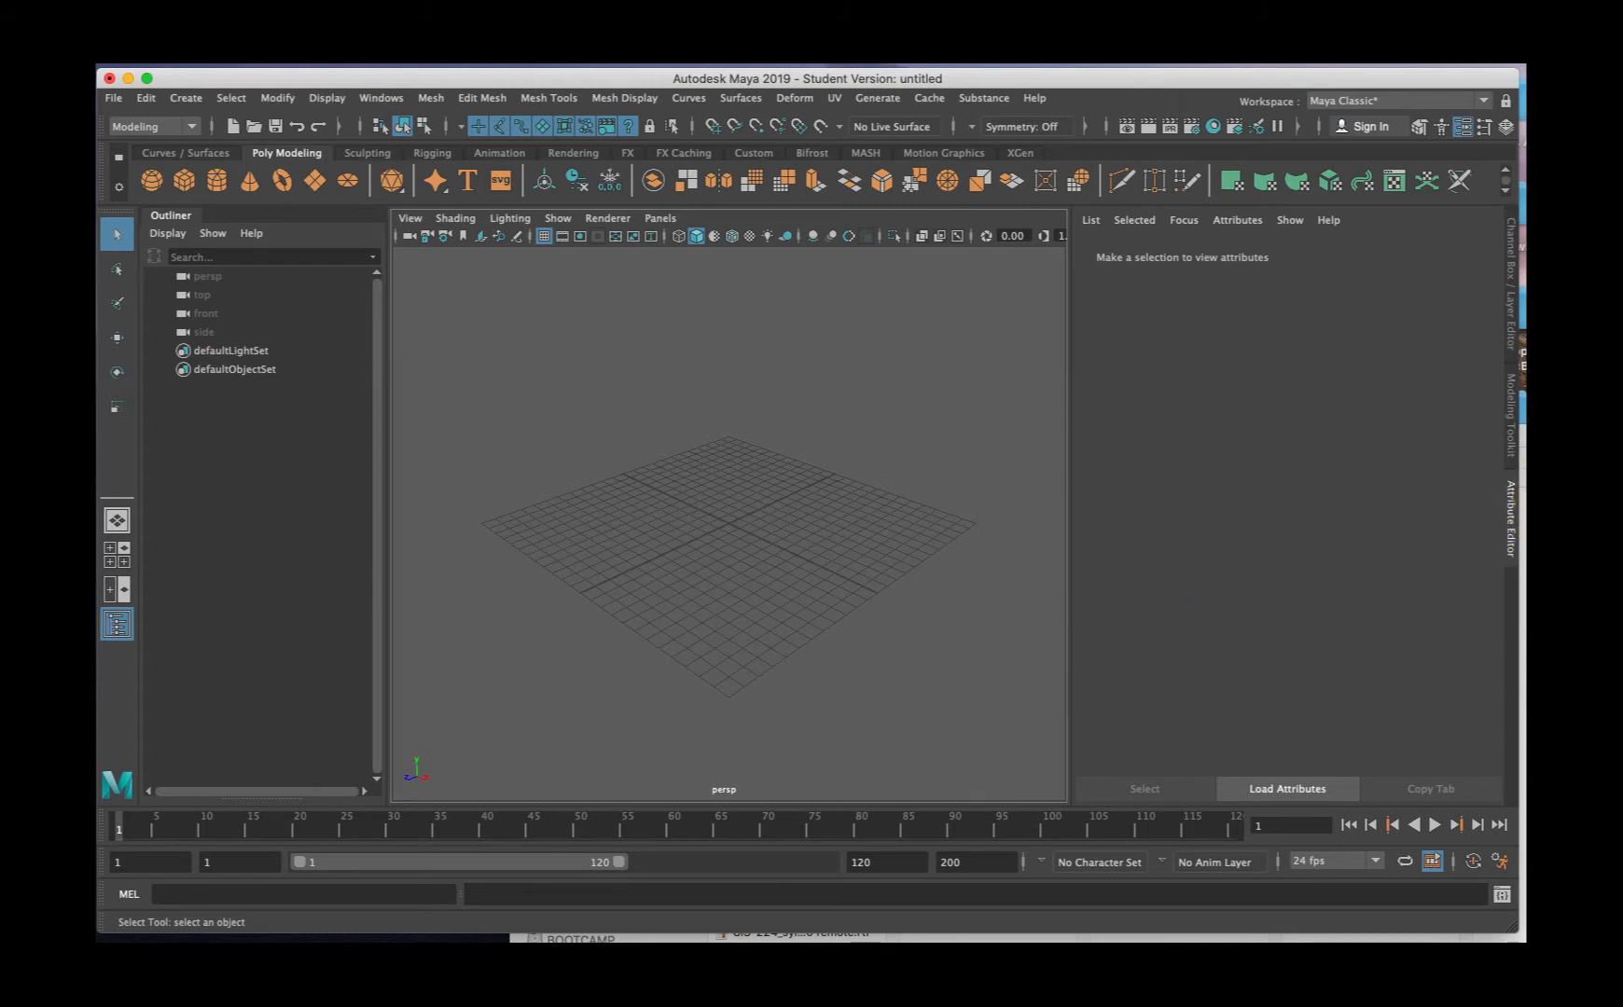
Switch to Finder and copy all seven image files from the sourceimages folder of Ch03_BrokenArchway
left_click(1522, 451)
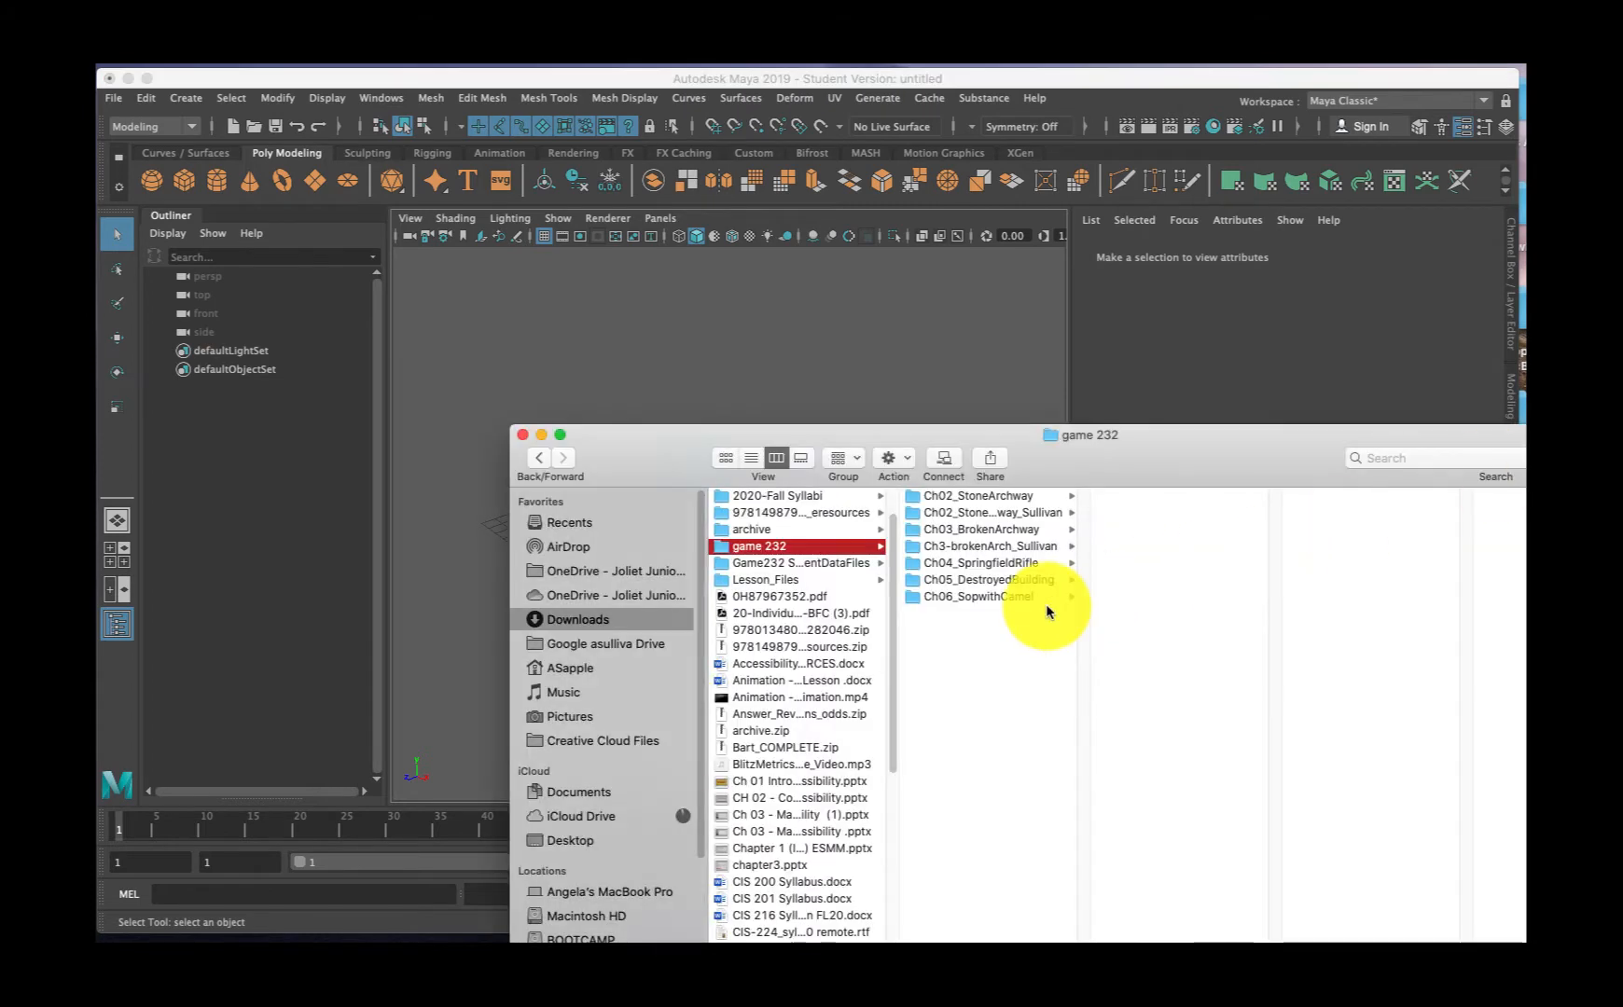
left_click(962, 532)
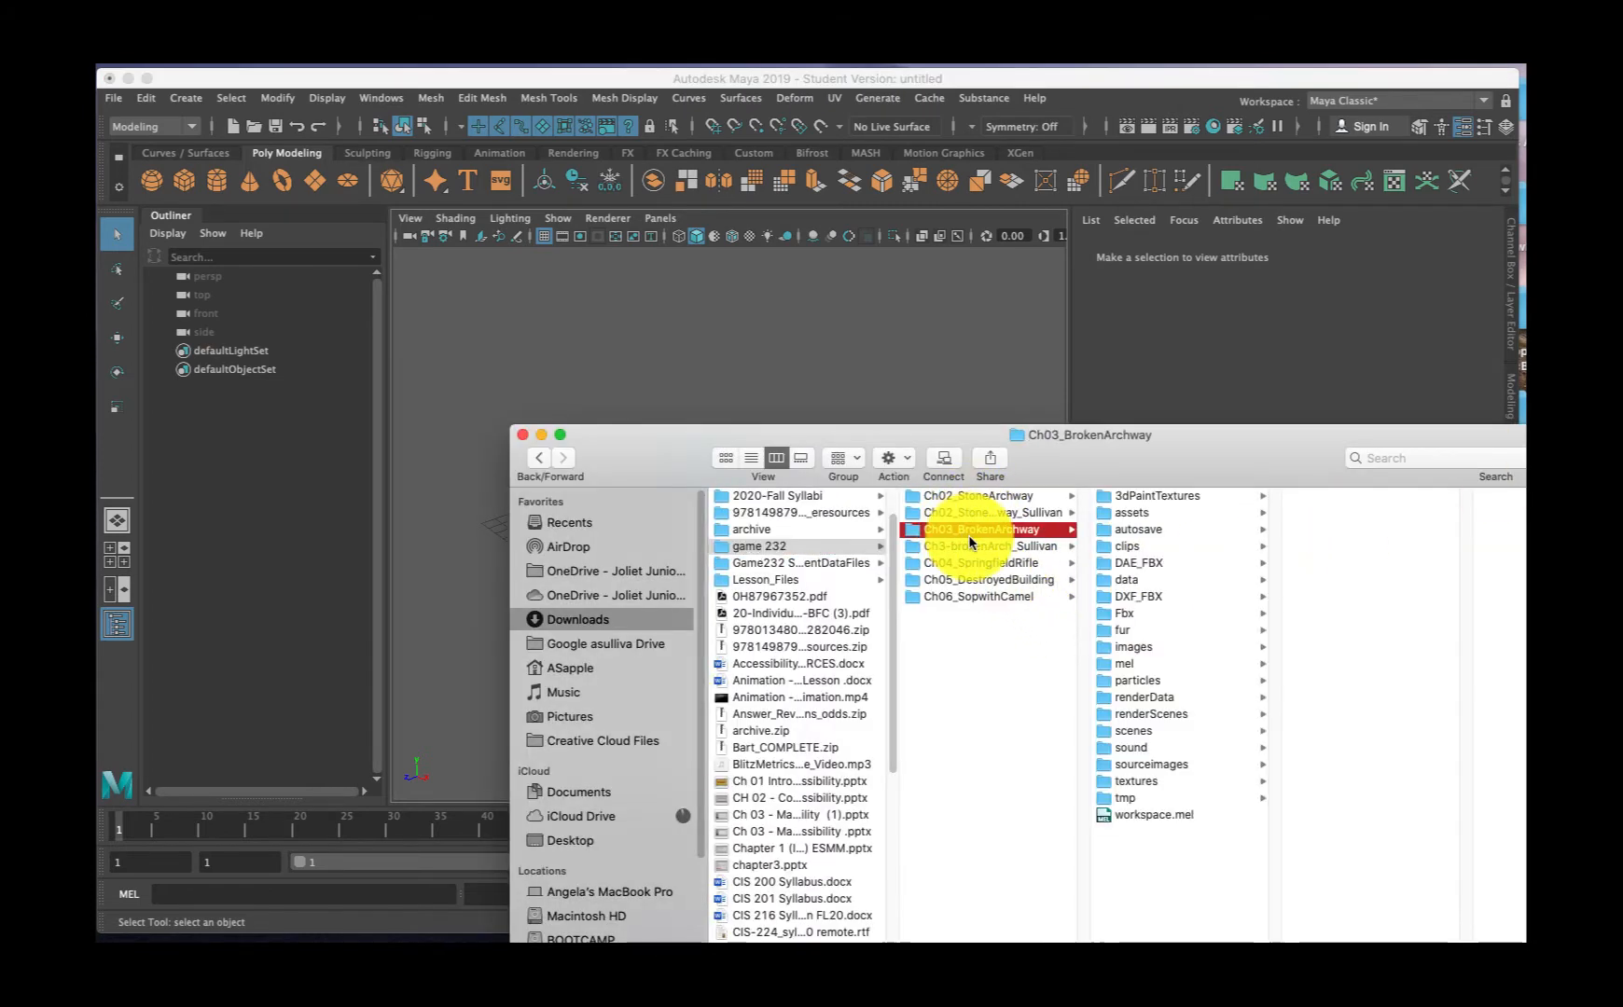
left_click(1147, 764)
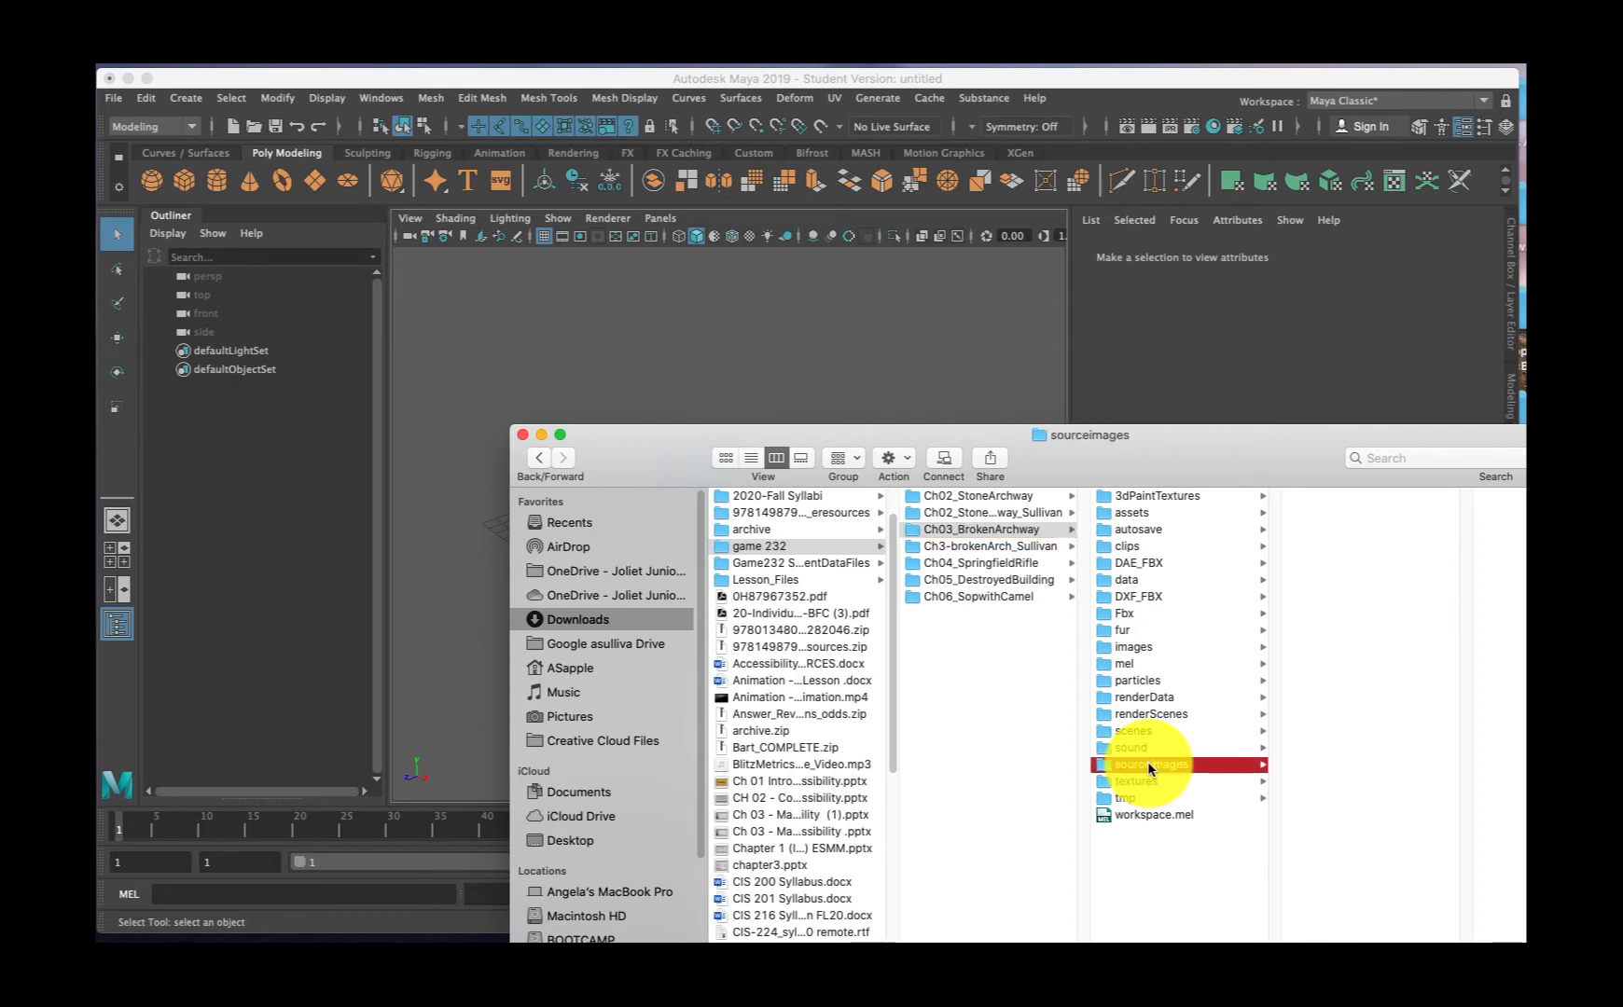
left_click(1163, 764)
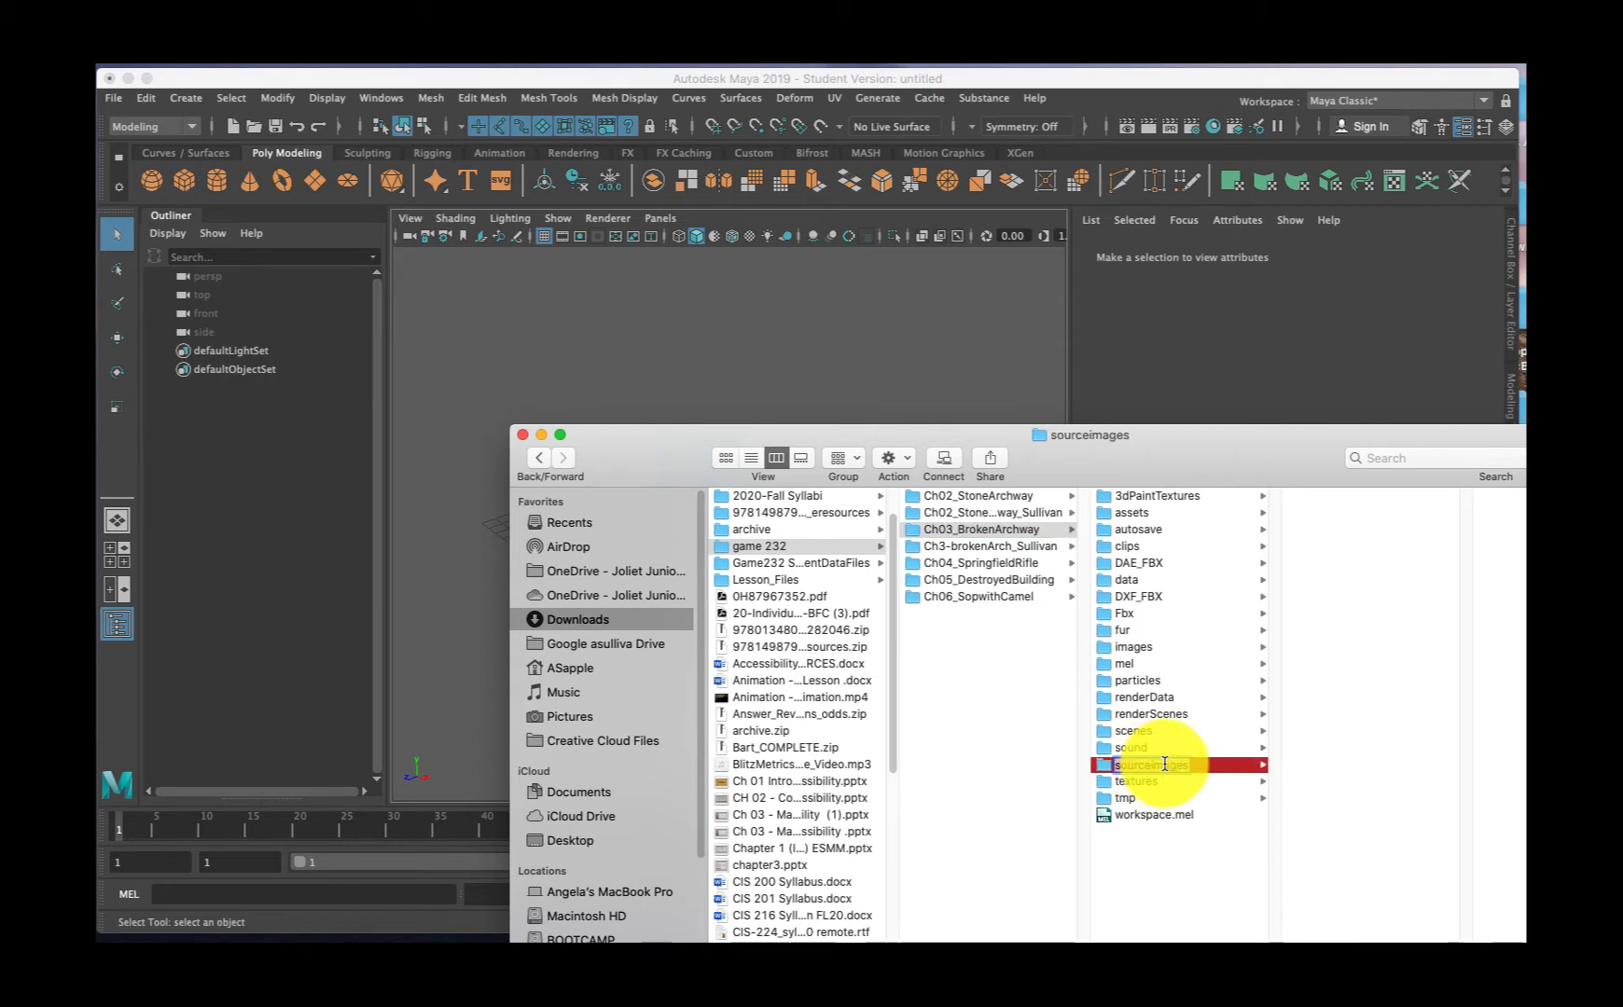
left_click(1250, 812)
left_click(1159, 763)
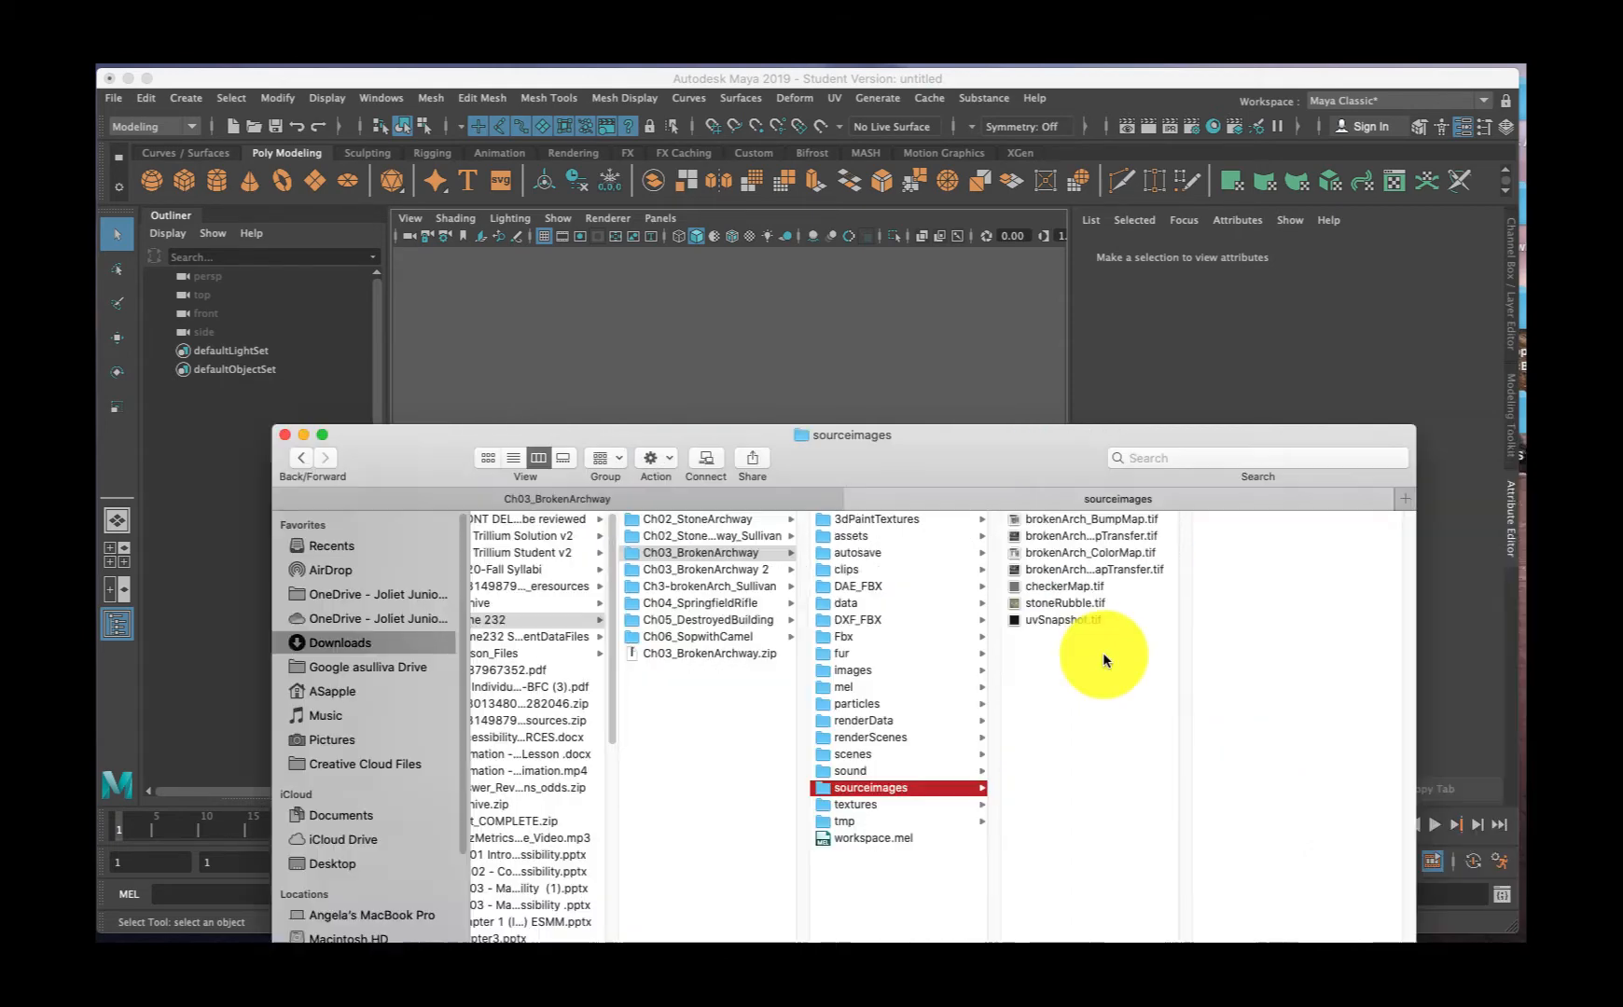
left_click_drag(1103, 652, 1054, 516)
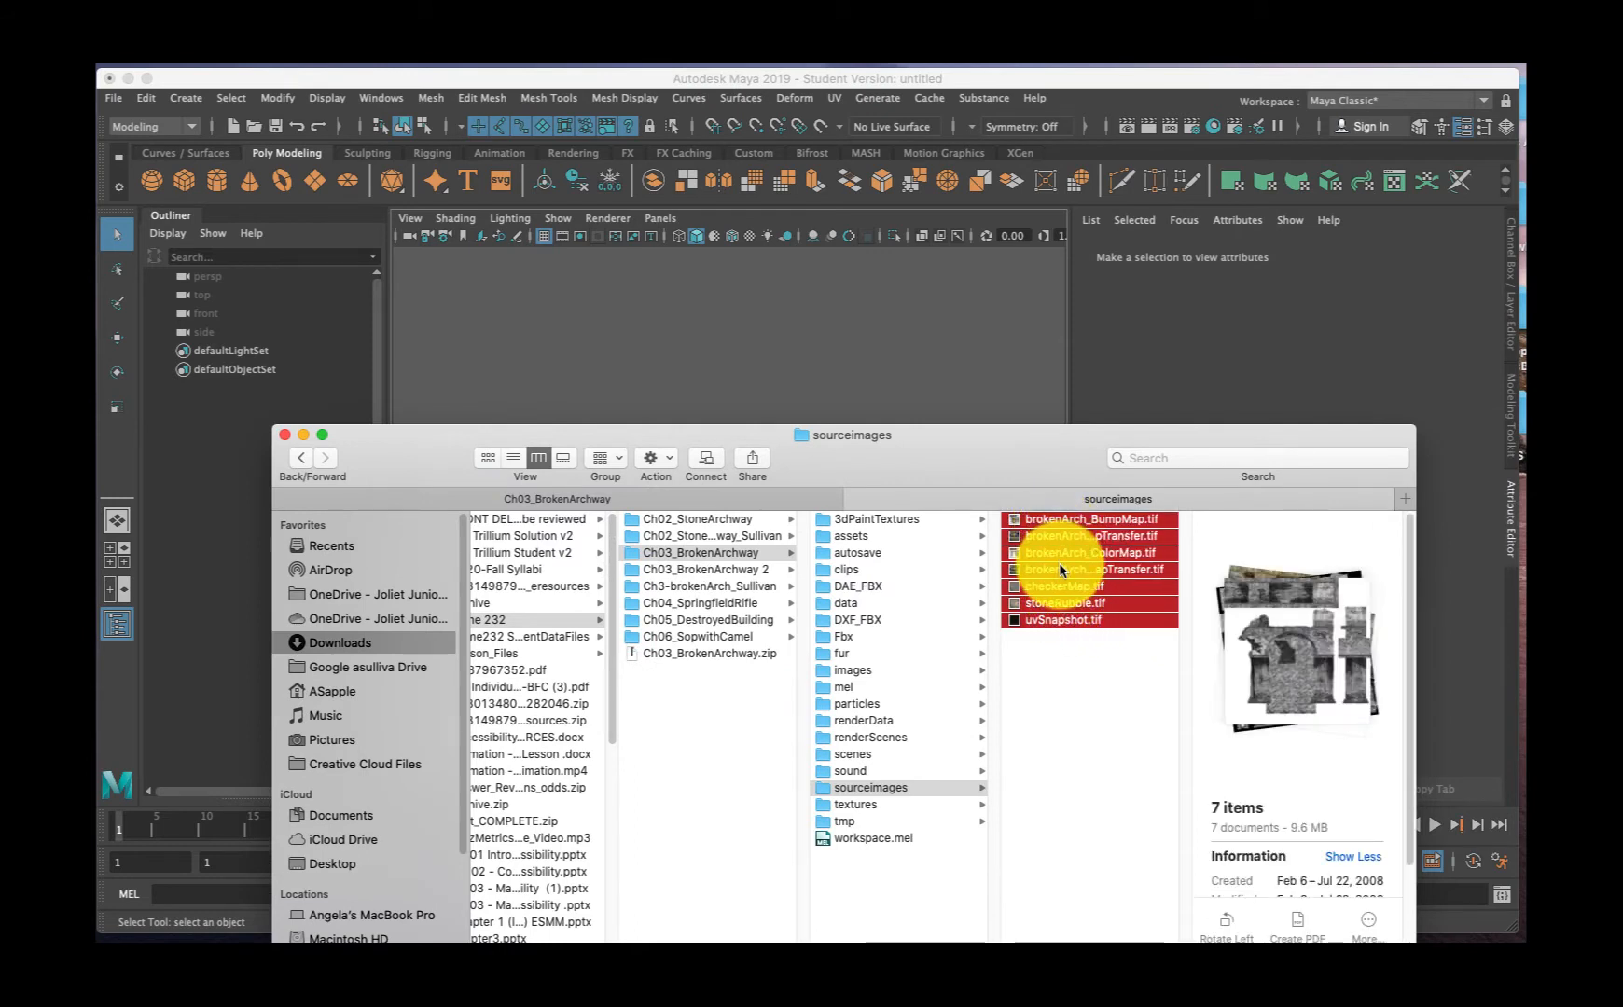
right_click(1059, 566)
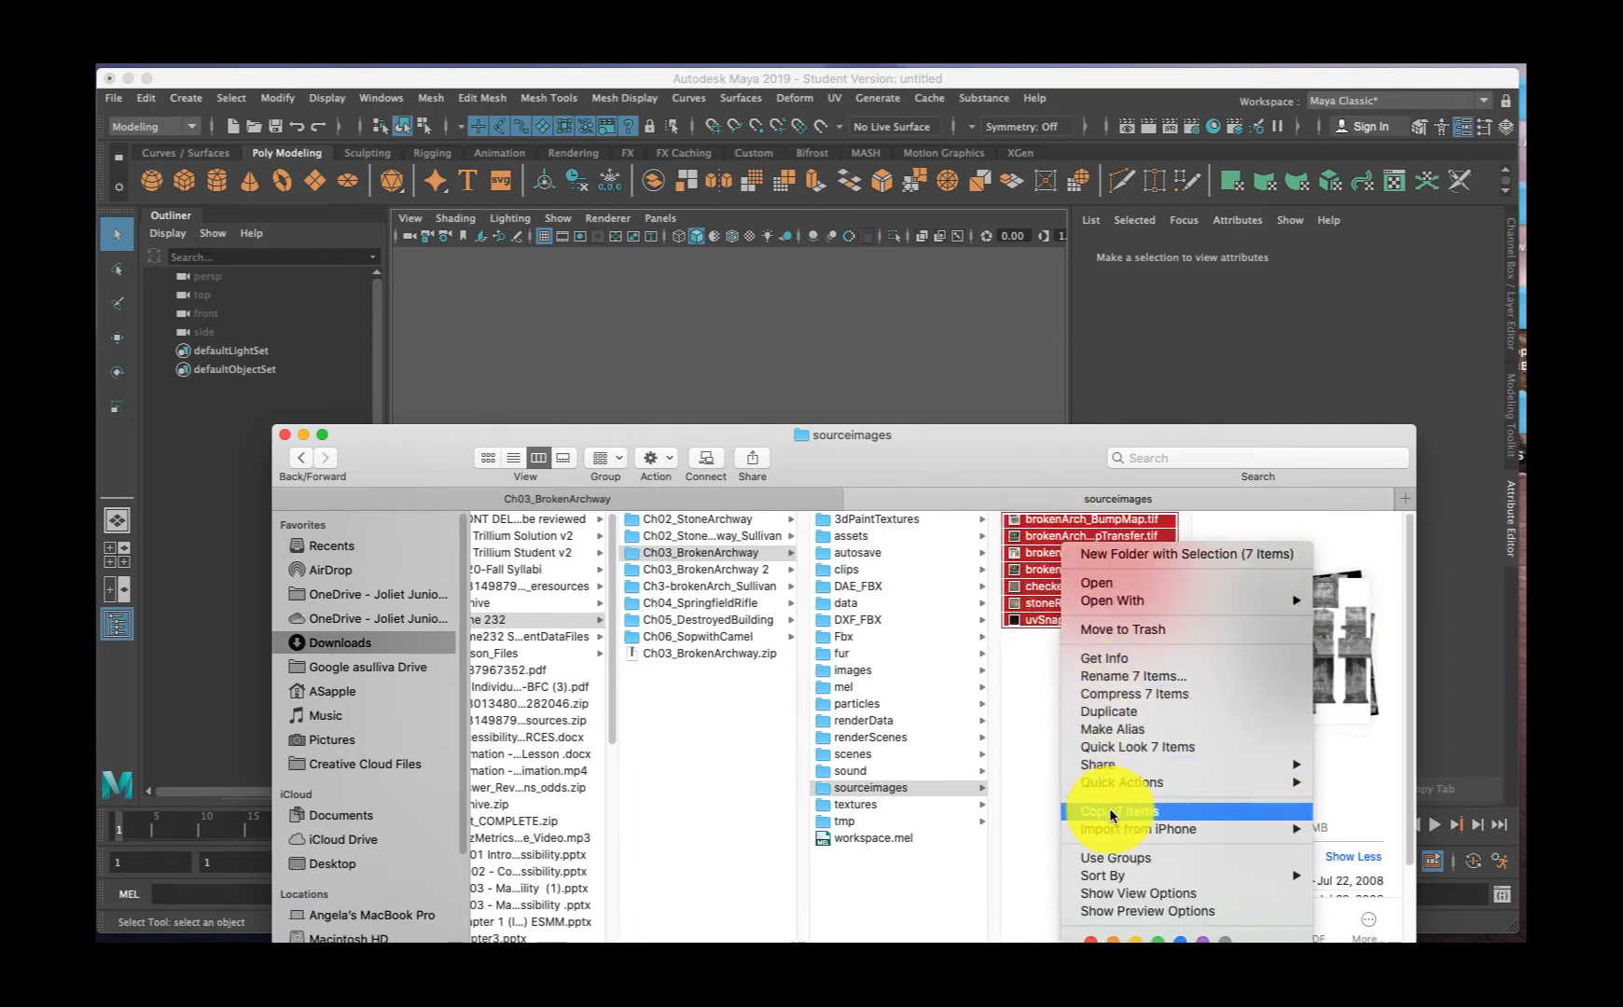
left_click(1005, 758)
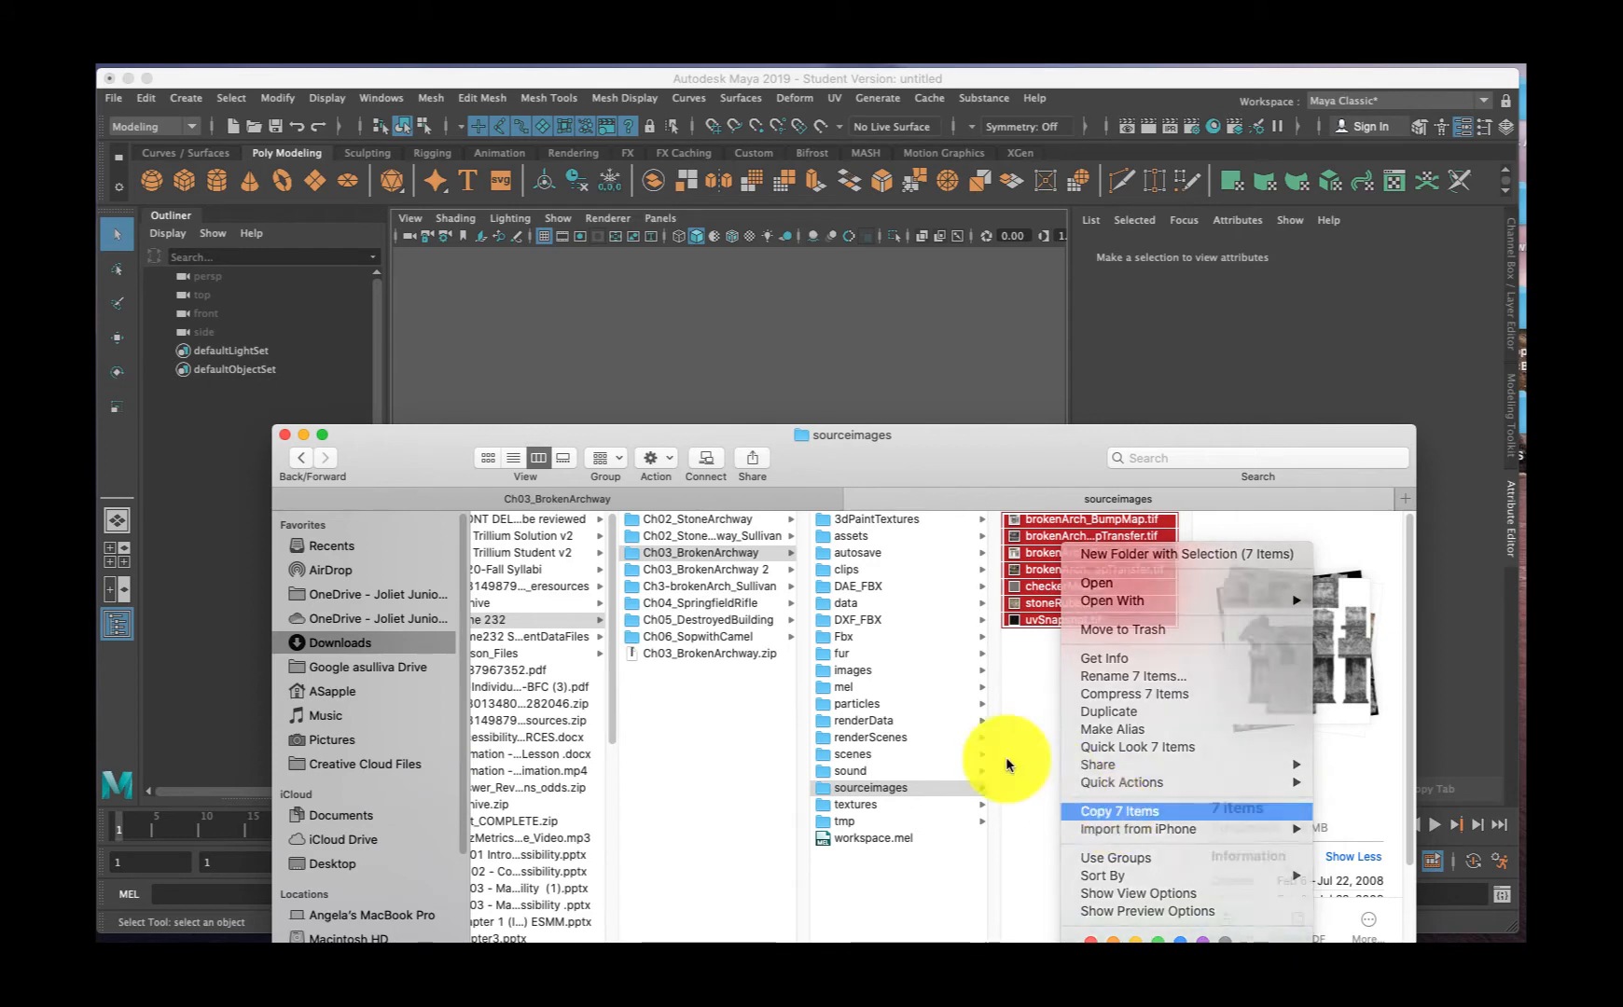
Paste the seven copied images into the sourceimages folder of the new Ch3-brokenArch project and minimize the Finder window
left_click(703, 588)
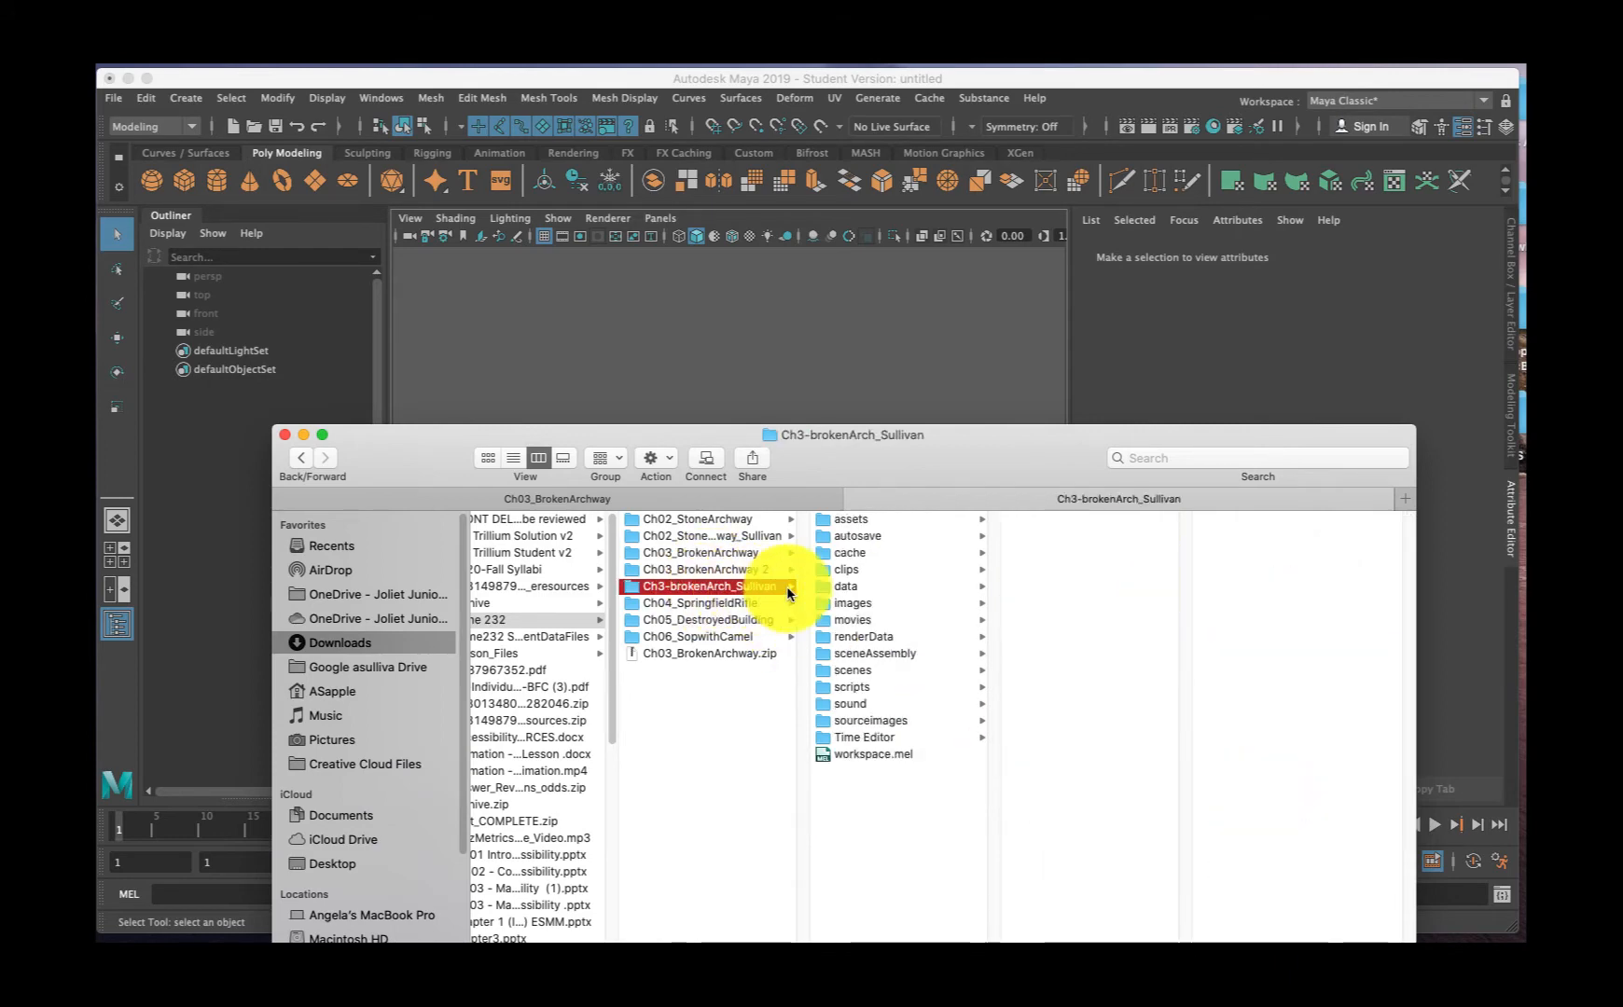
left_click(880, 721)
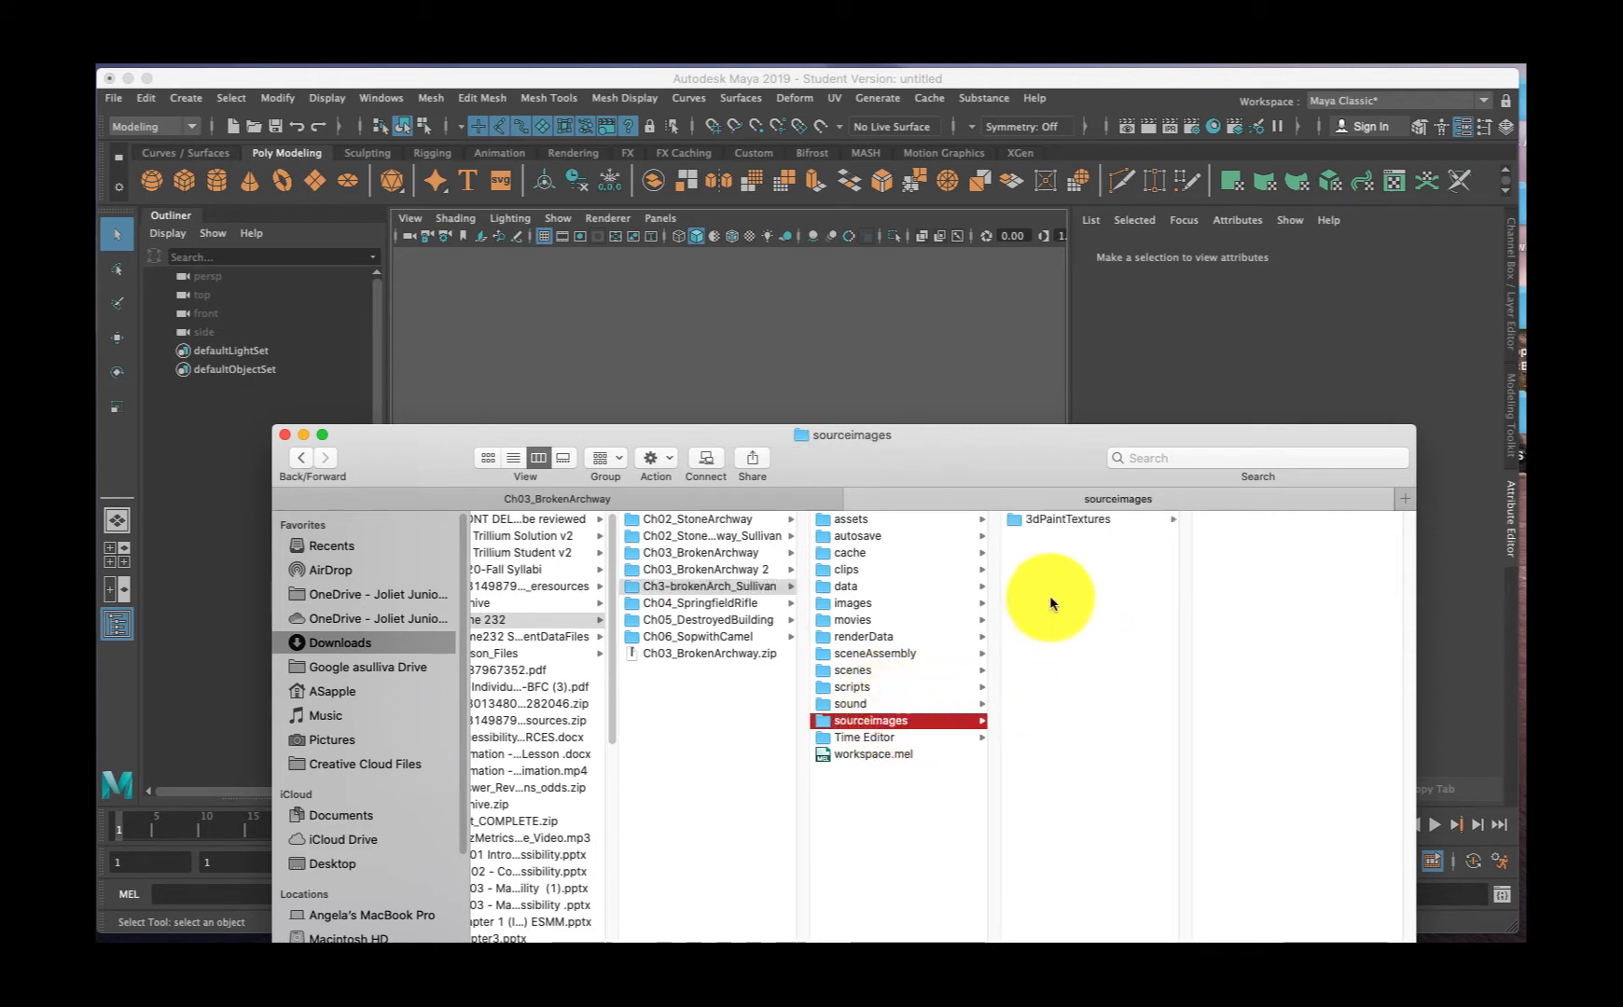
right_click(1050, 597)
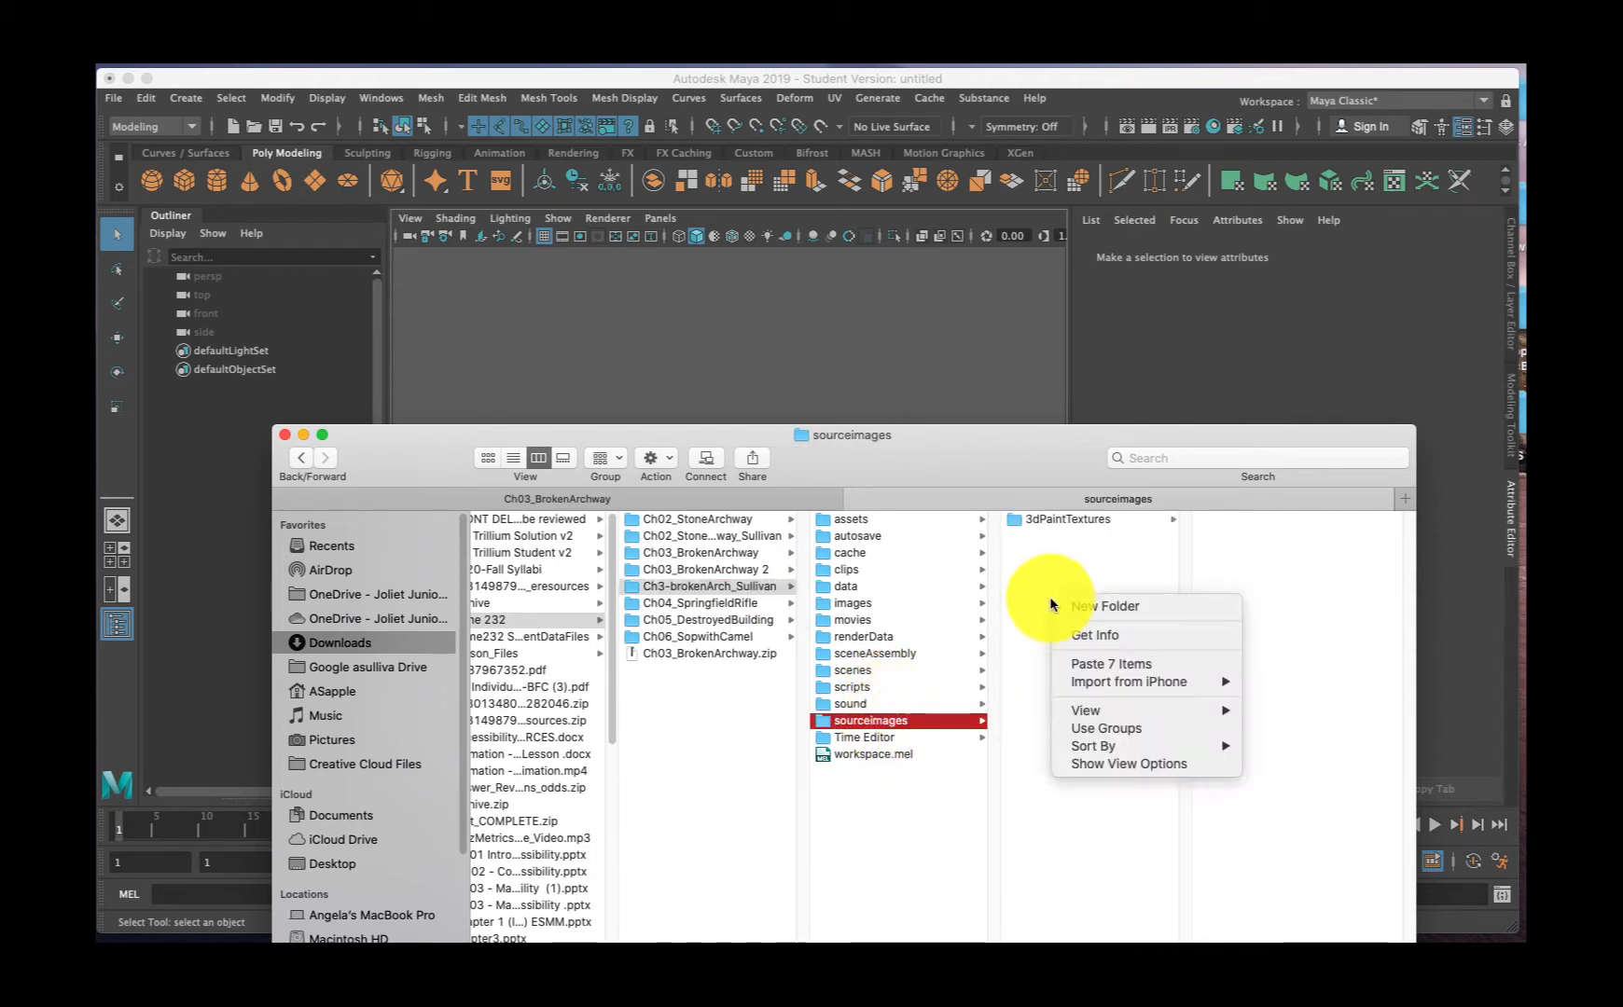
left_click(1085, 665)
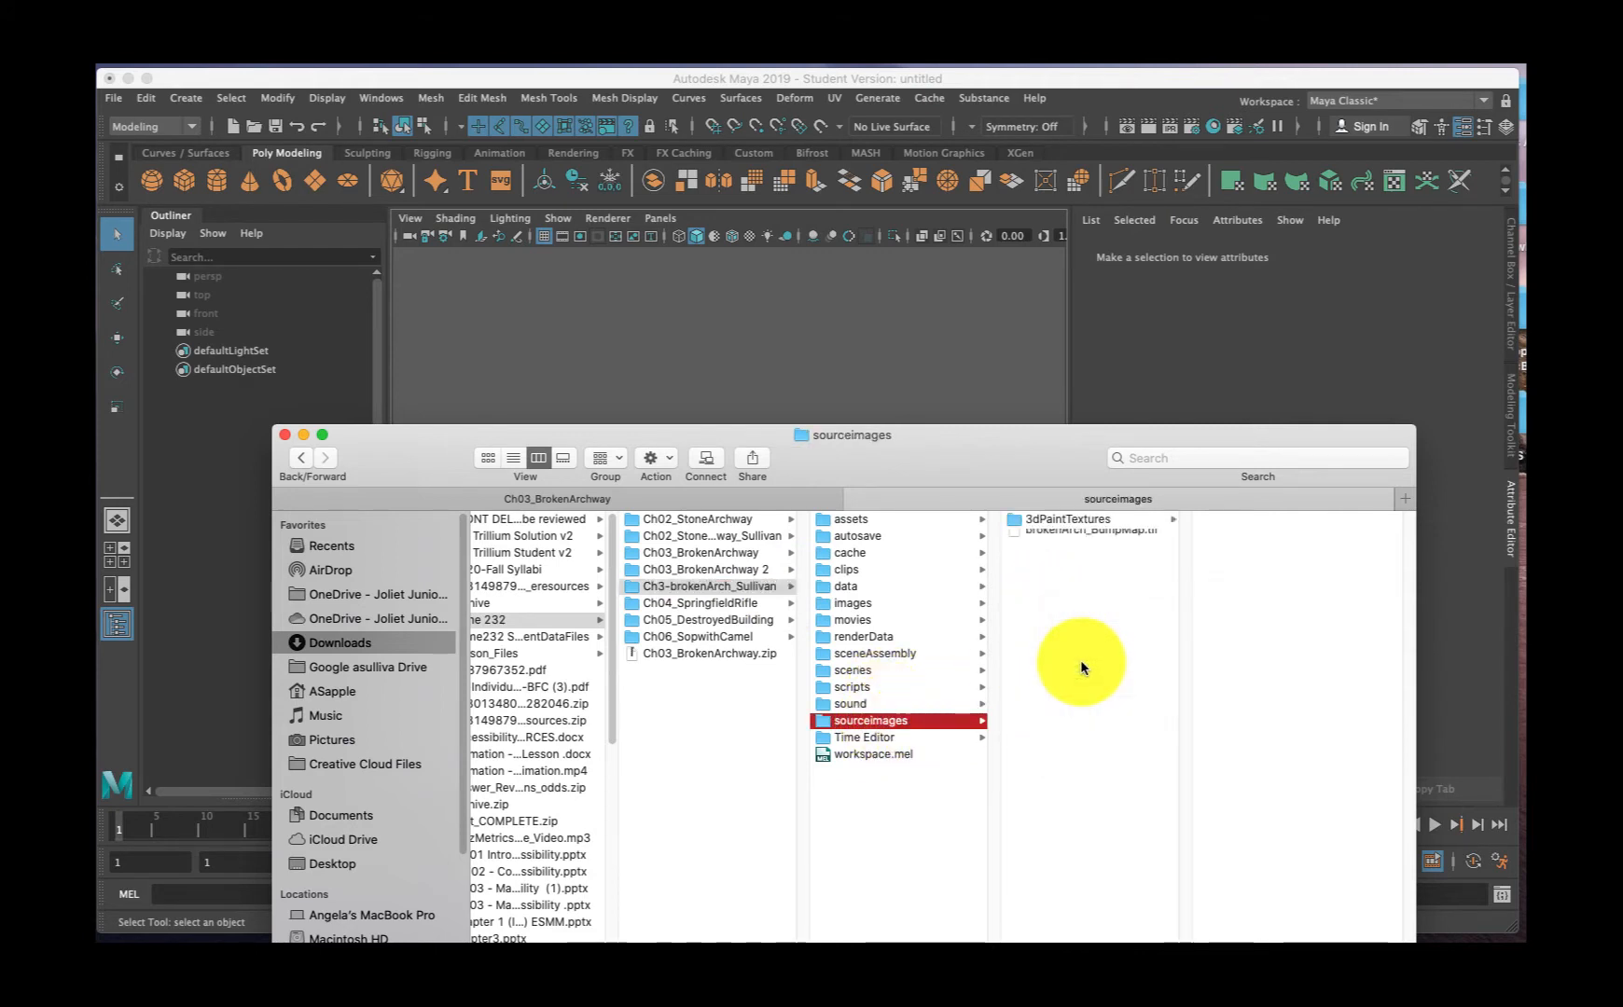
left_click(303, 434)
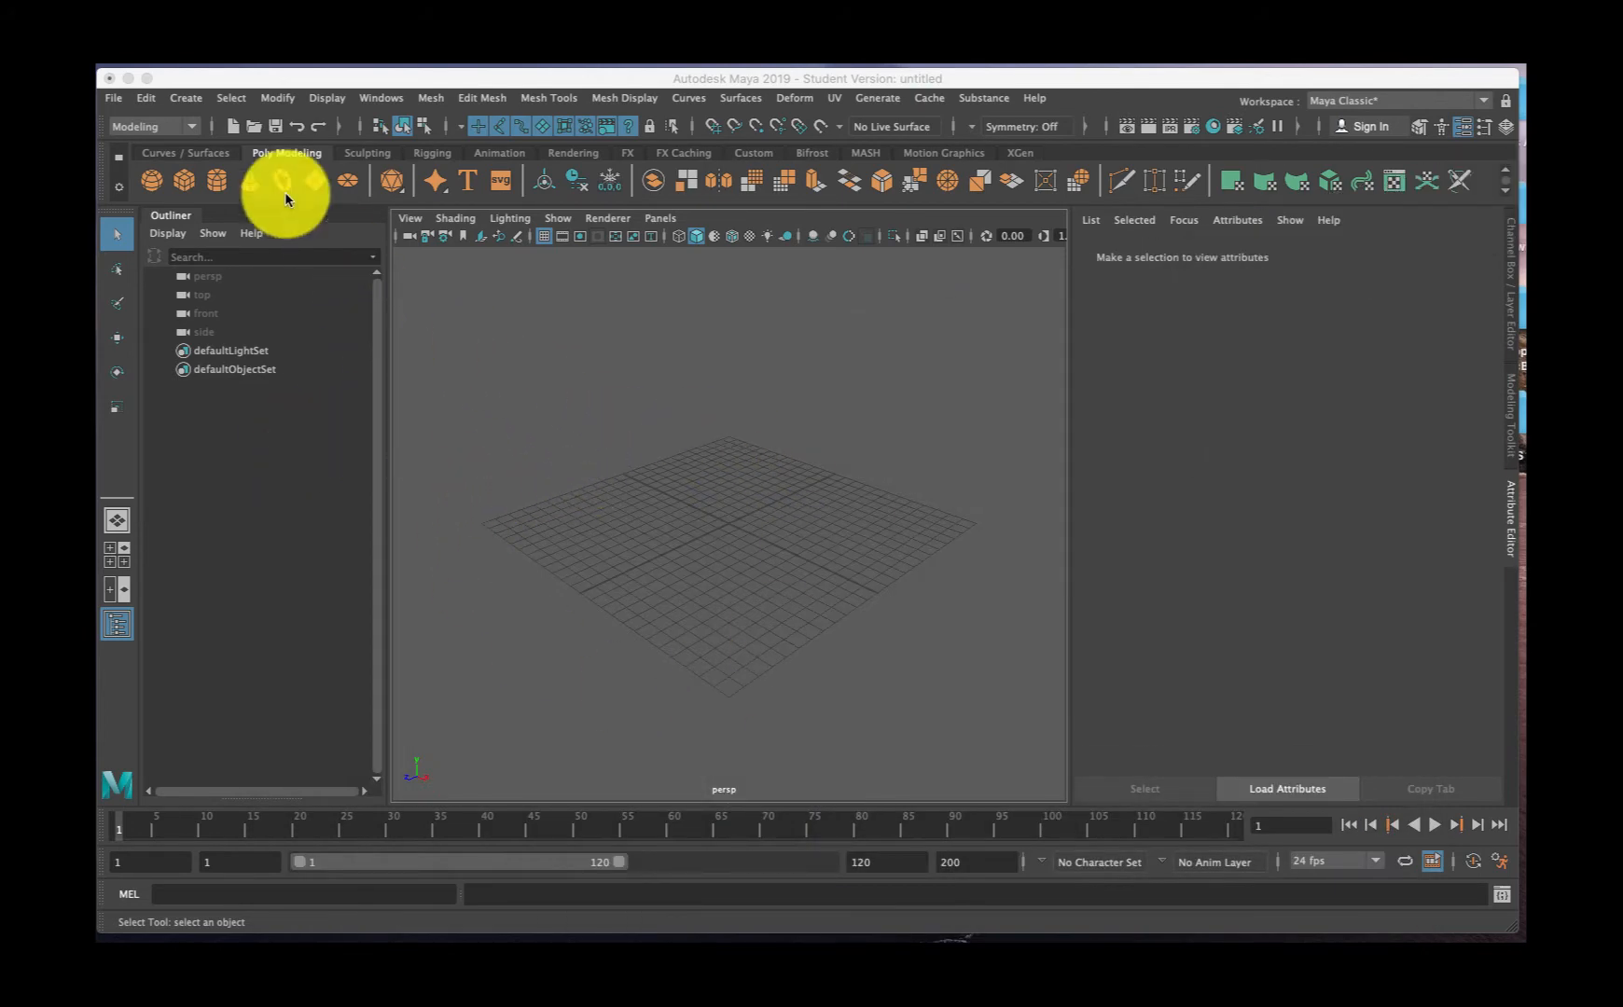
Save the scene as a Maya ASCII file in the project's scenes folder, named ch3_ plus the surname and _v1
left_click(113, 99)
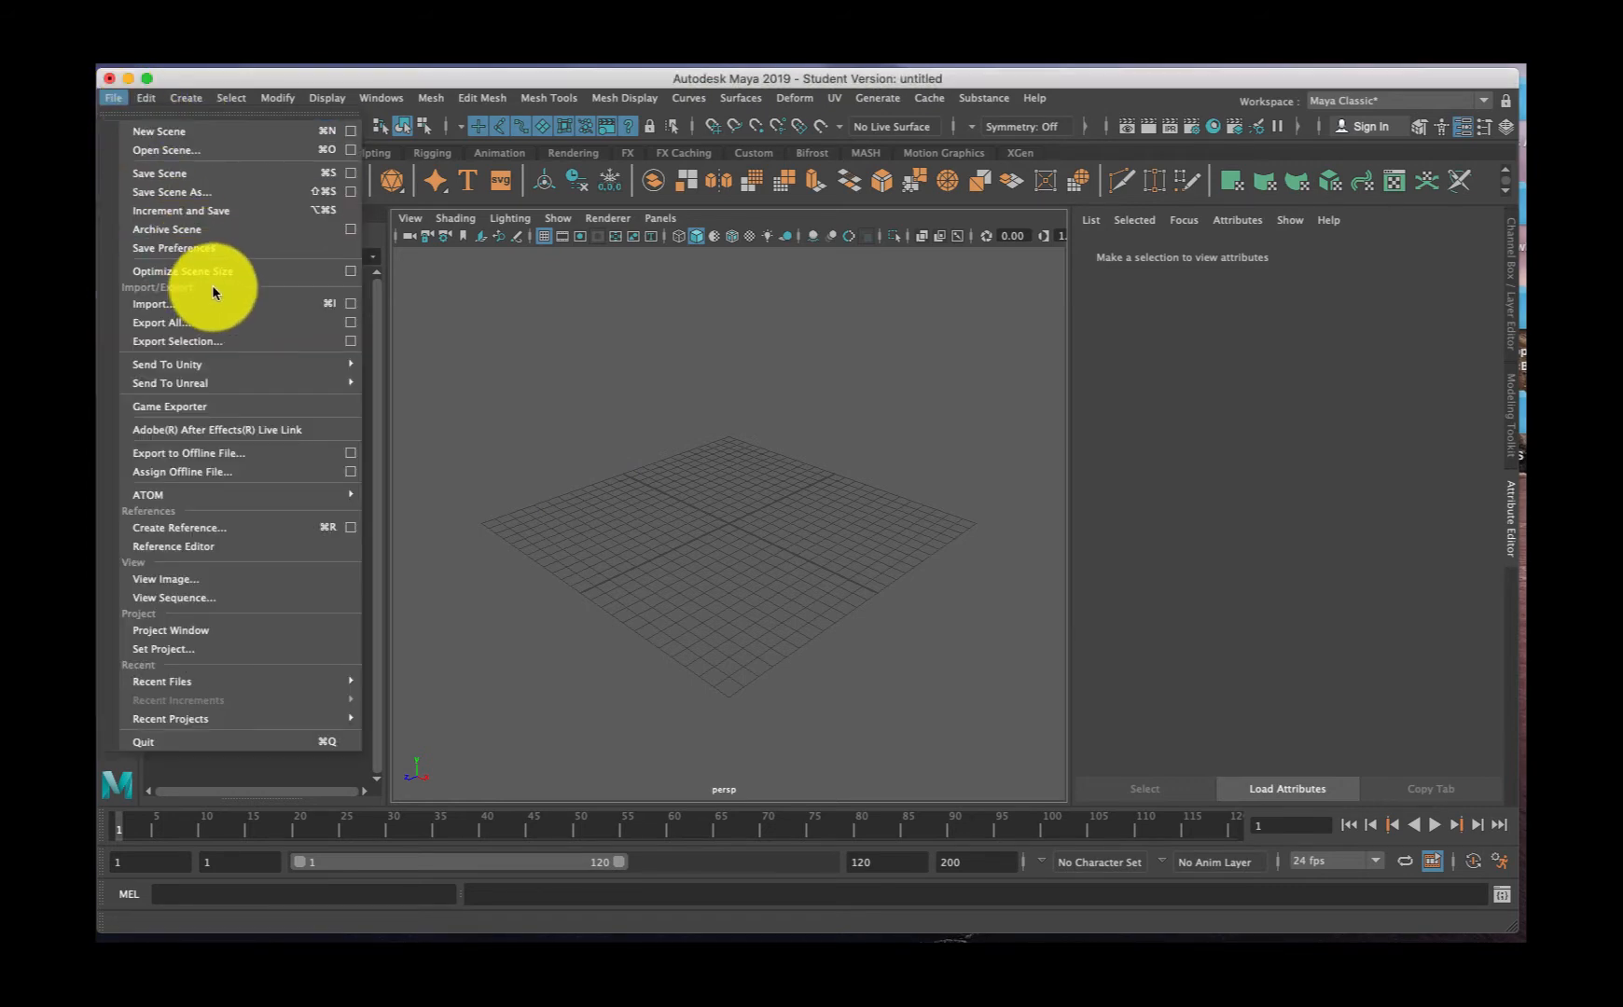
left_click(204, 191)
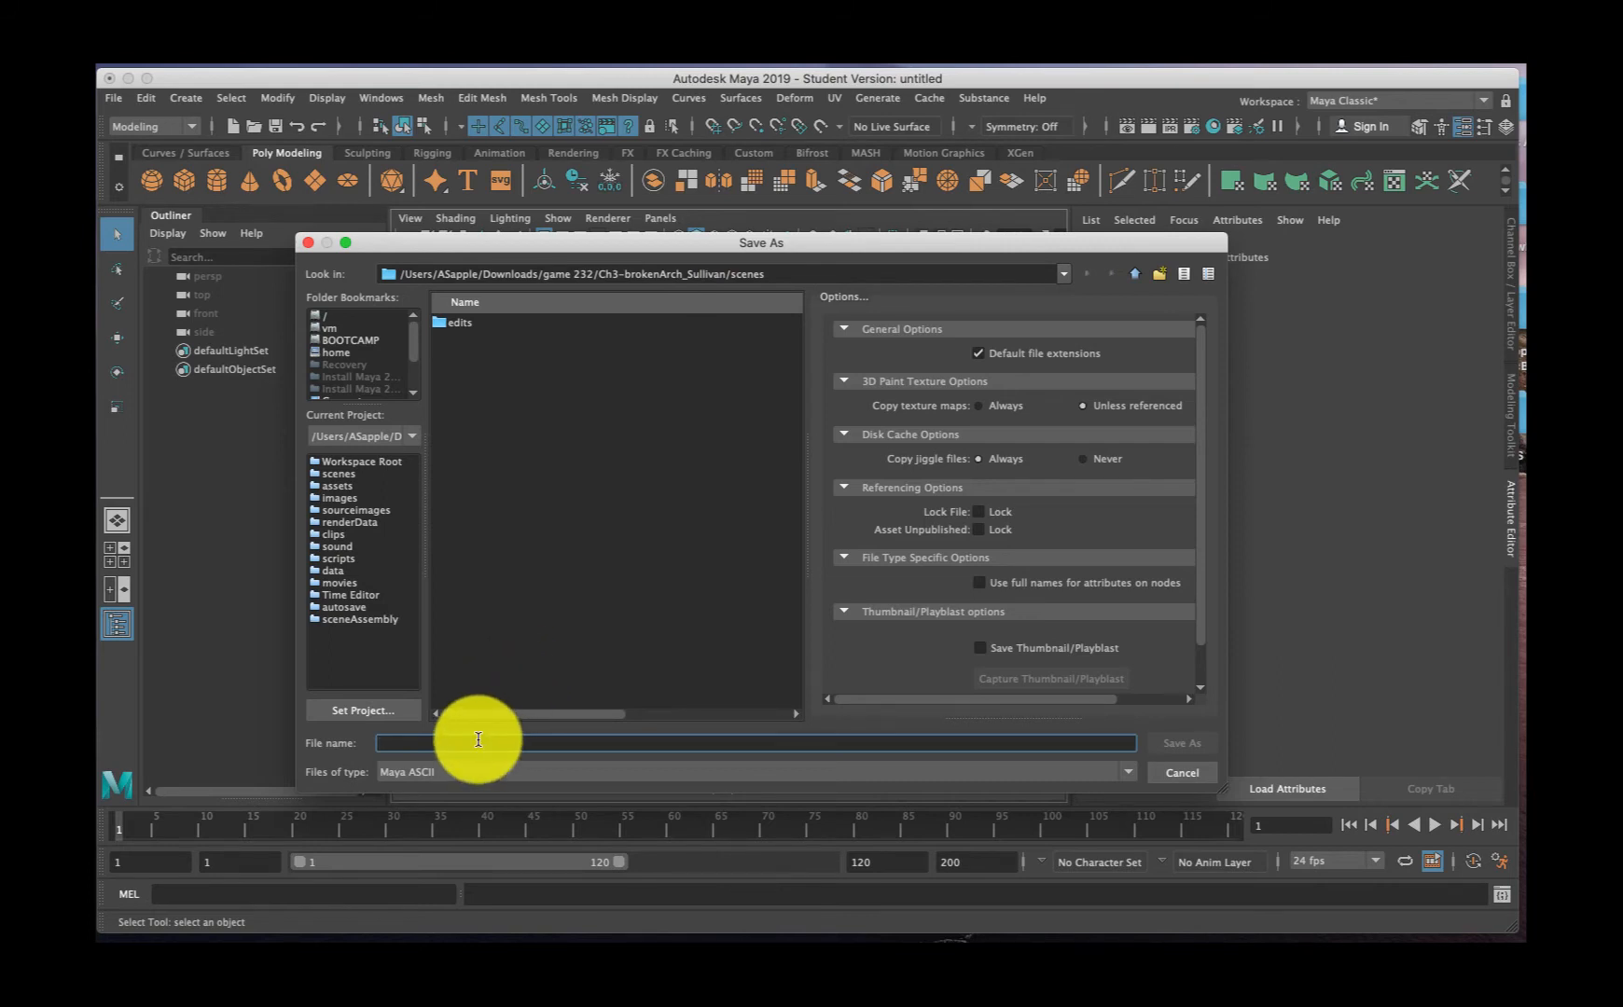
type("ch3")
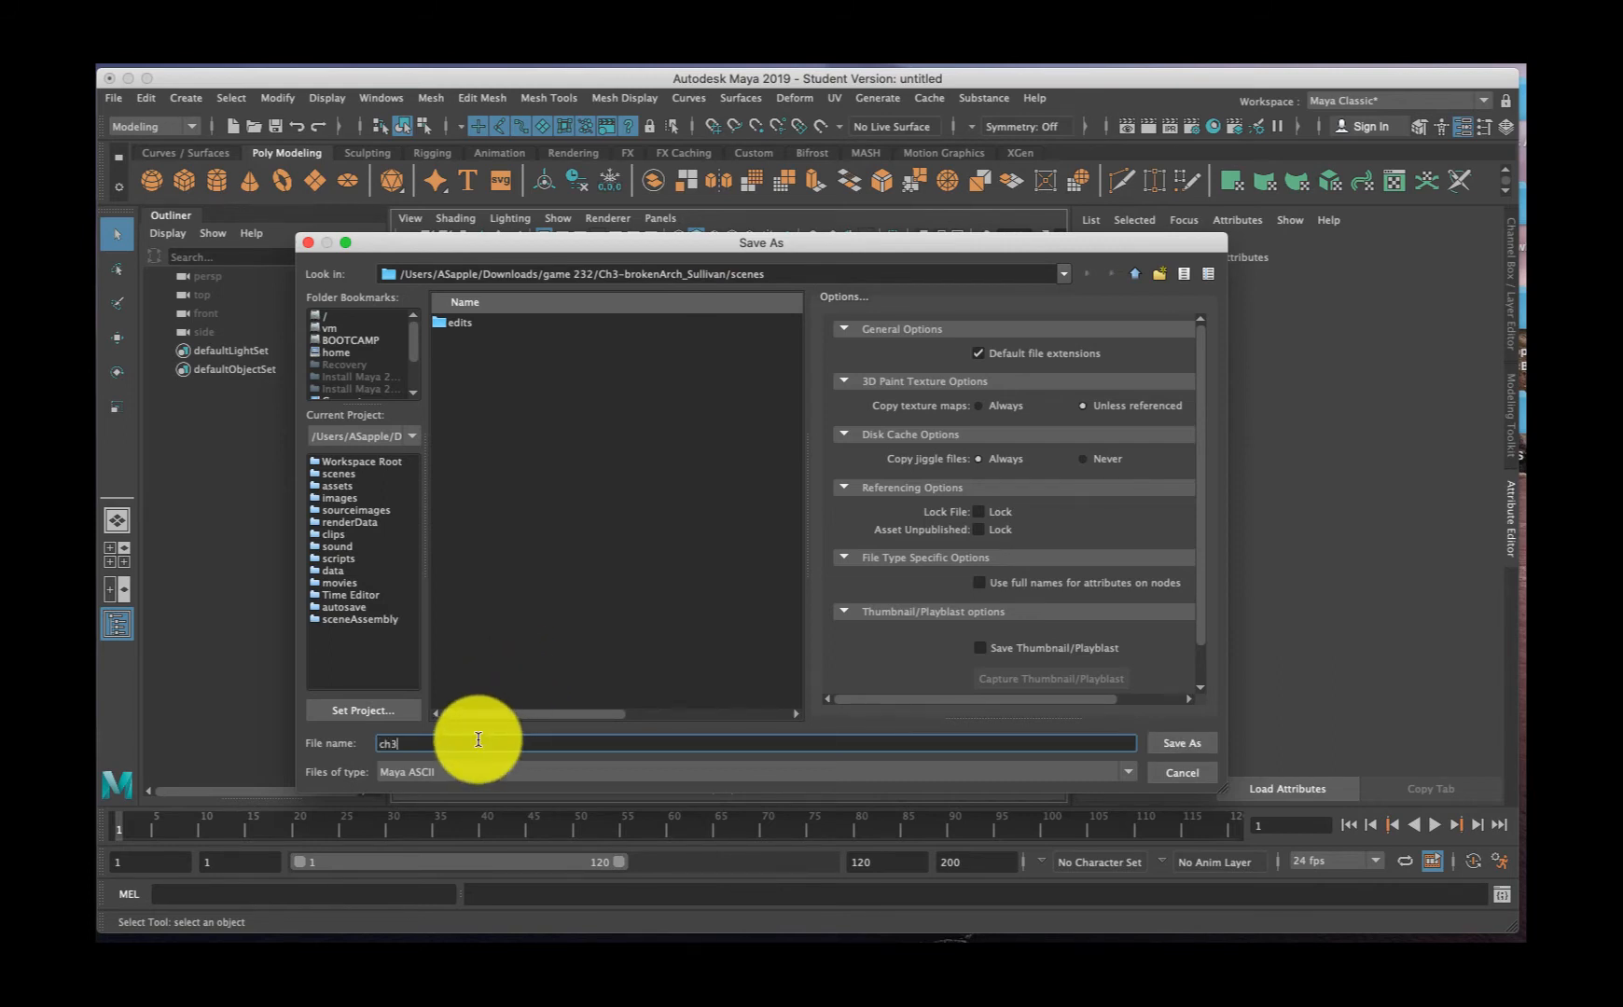
type("_sullivan_v1")
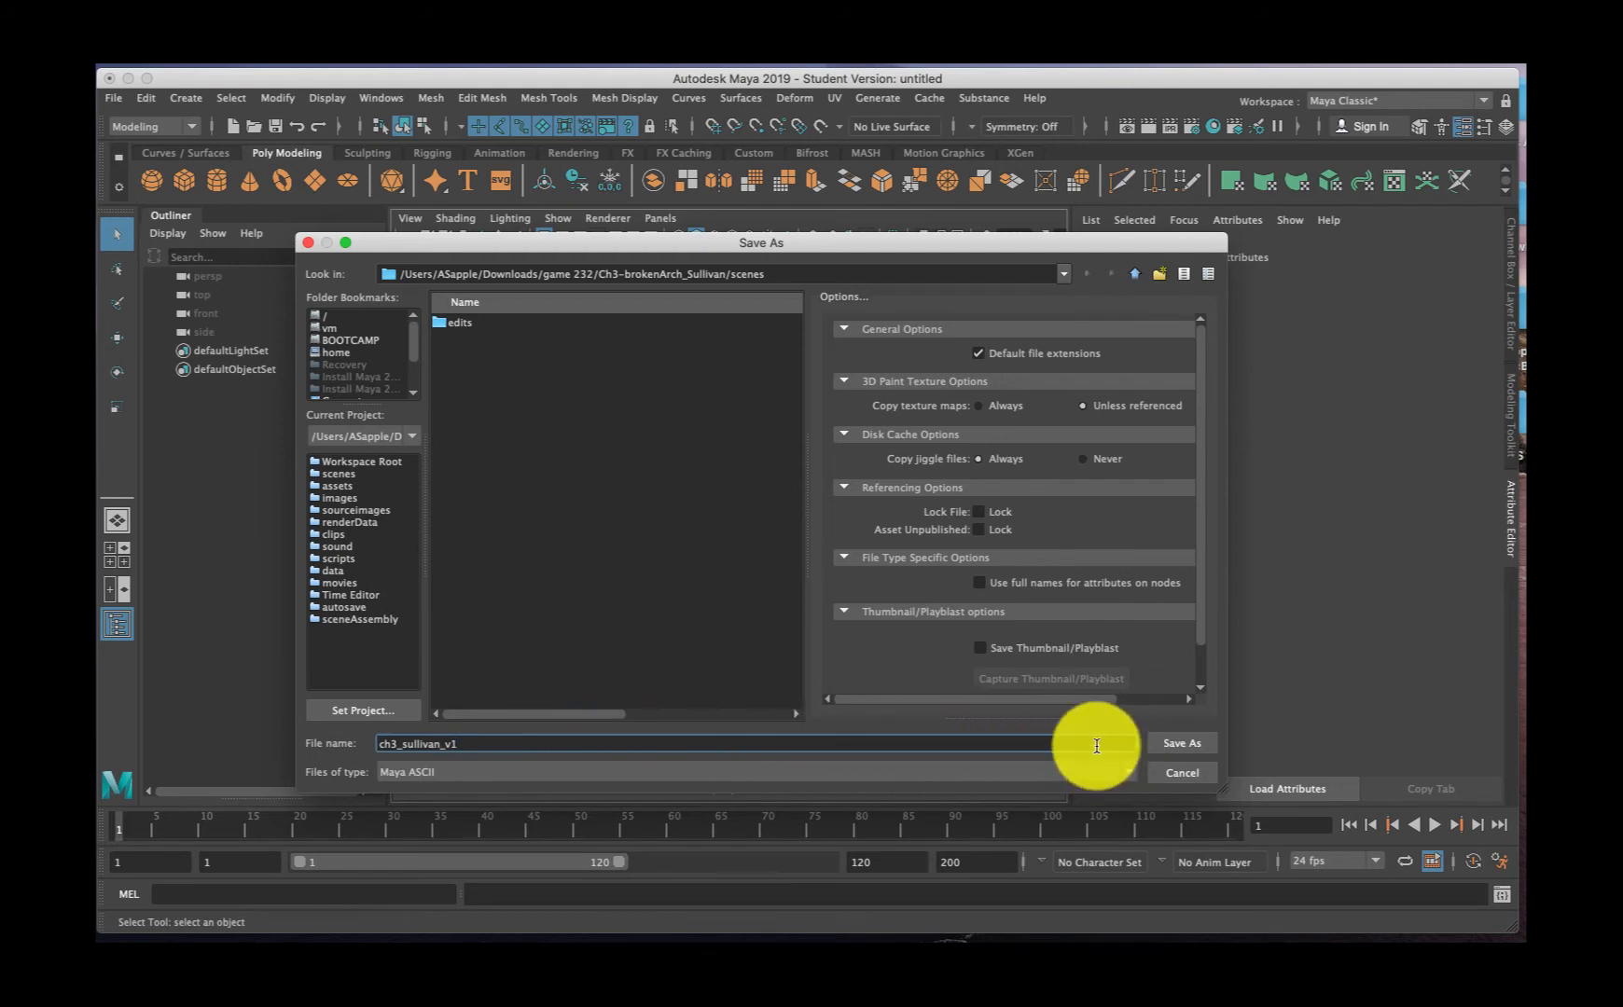
left_click(1183, 744)
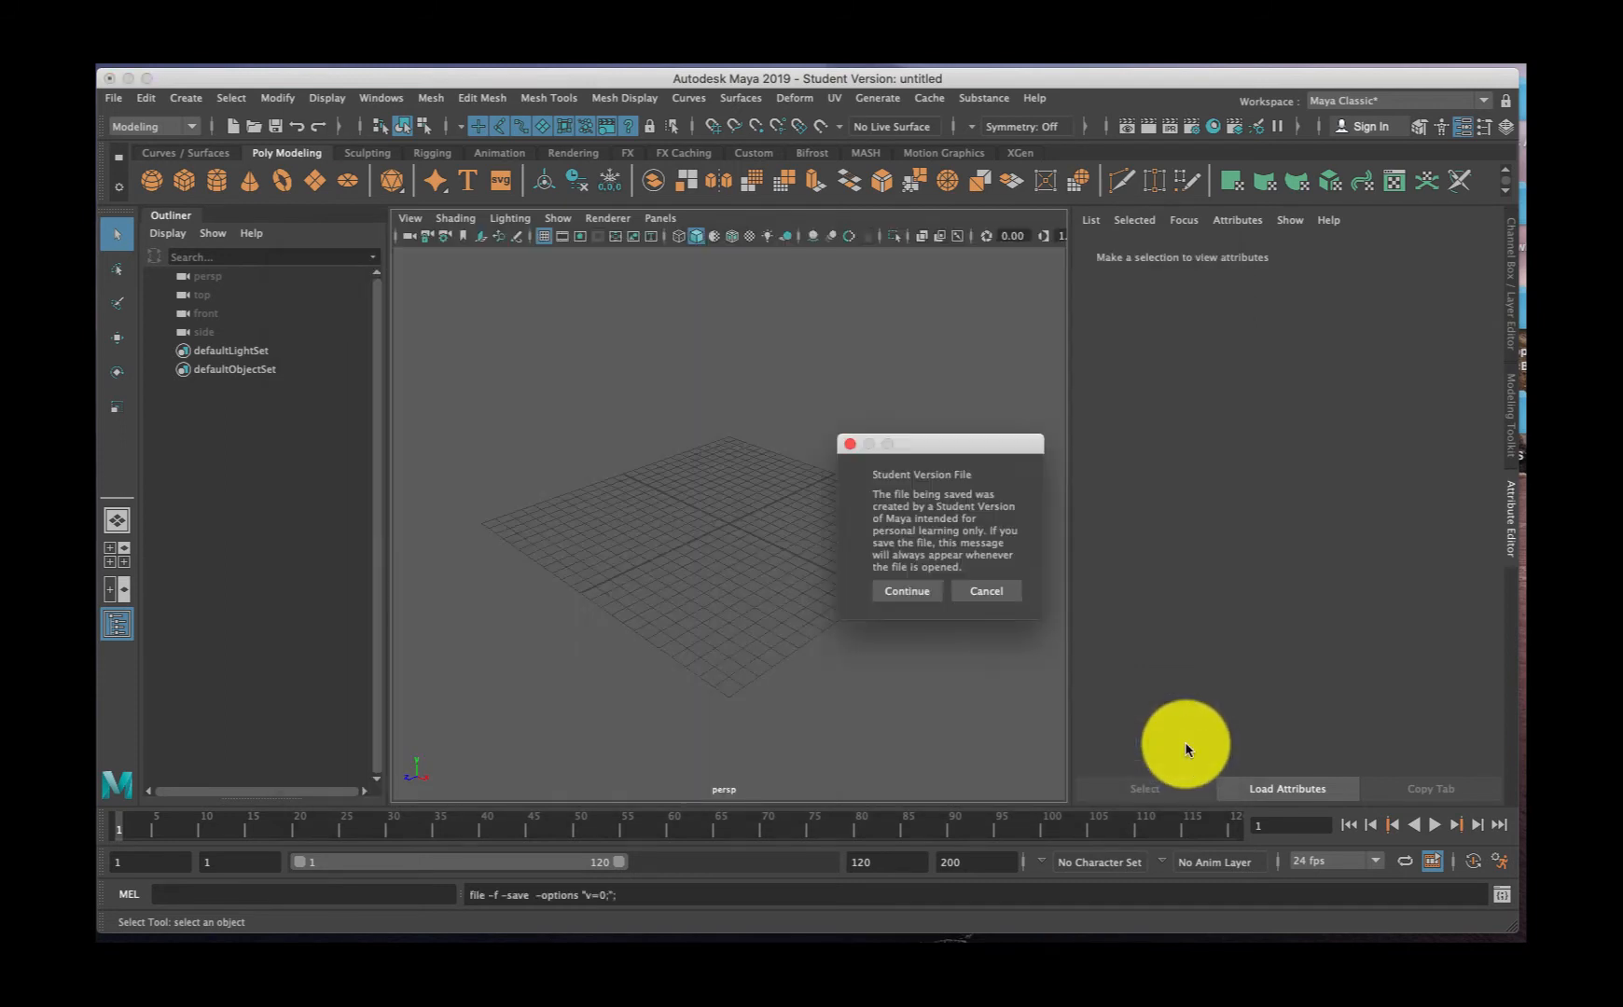
left_click(913, 590)
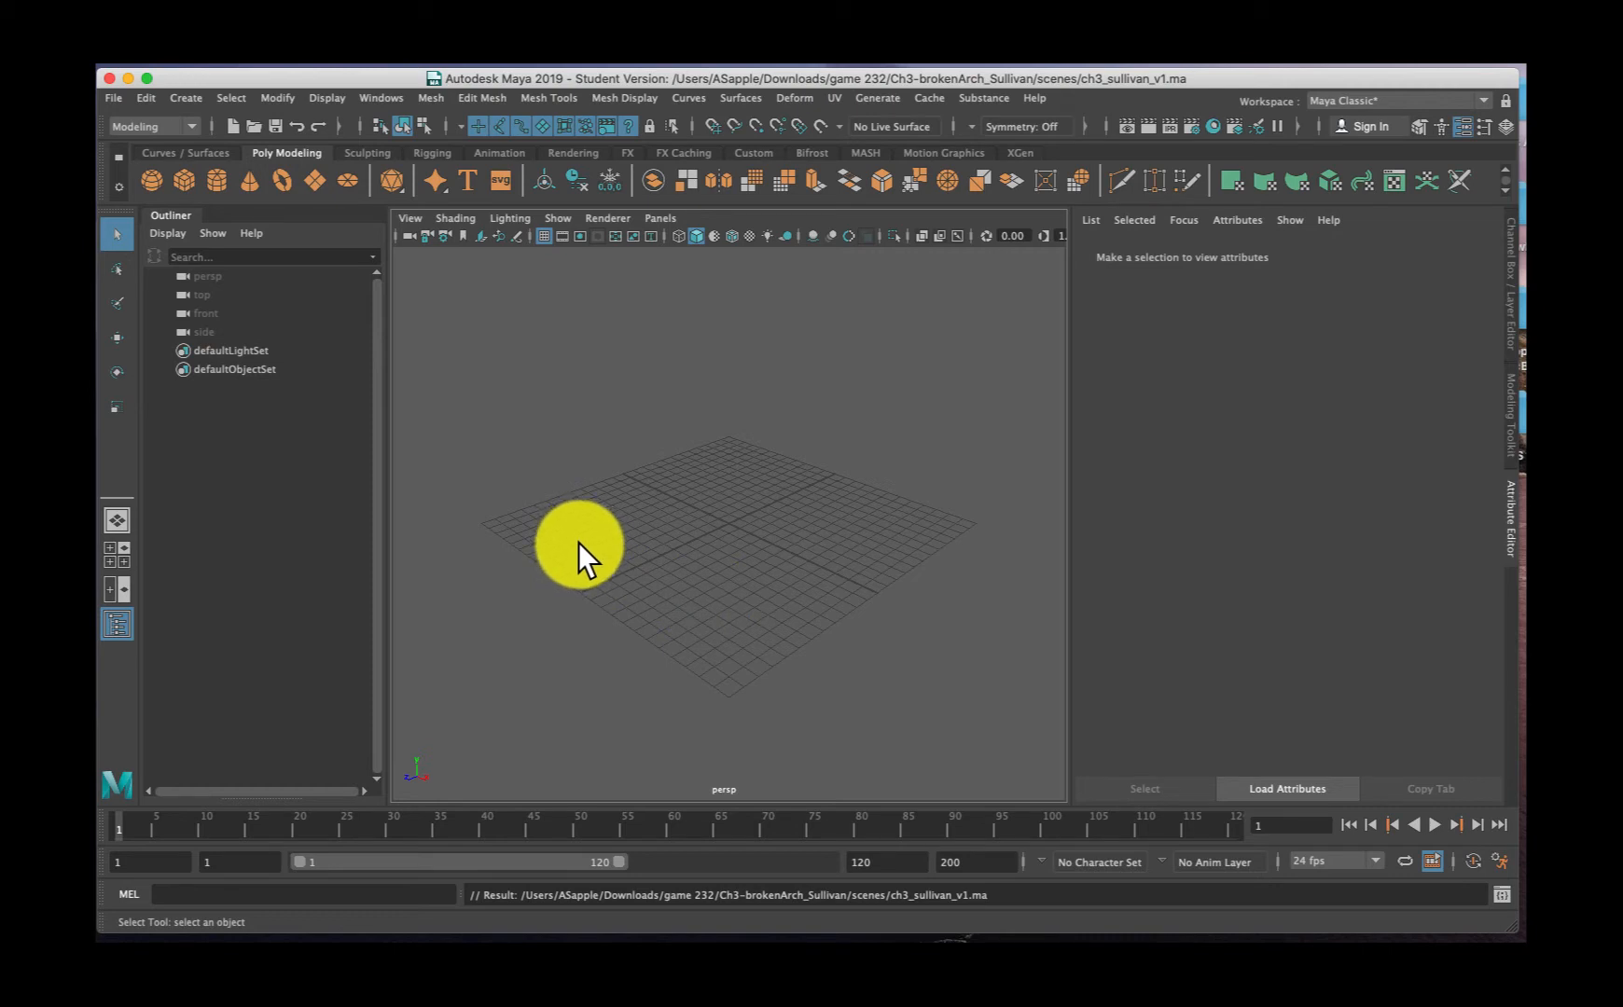
left_click(409, 219)
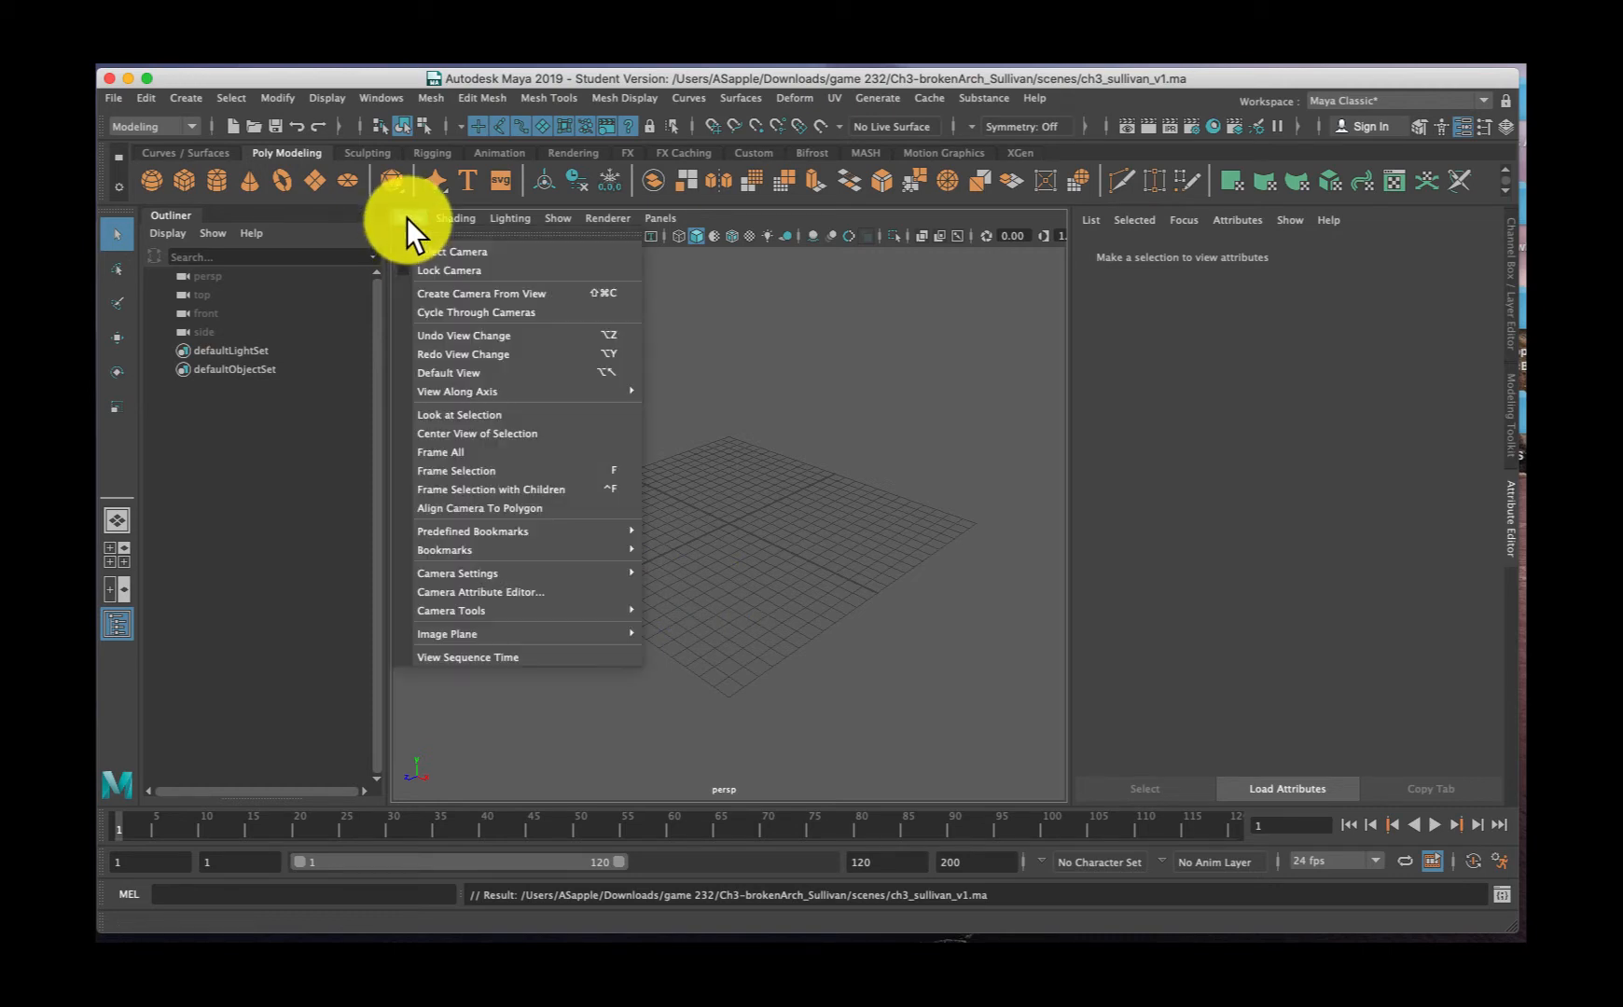
mouse_move(446, 636)
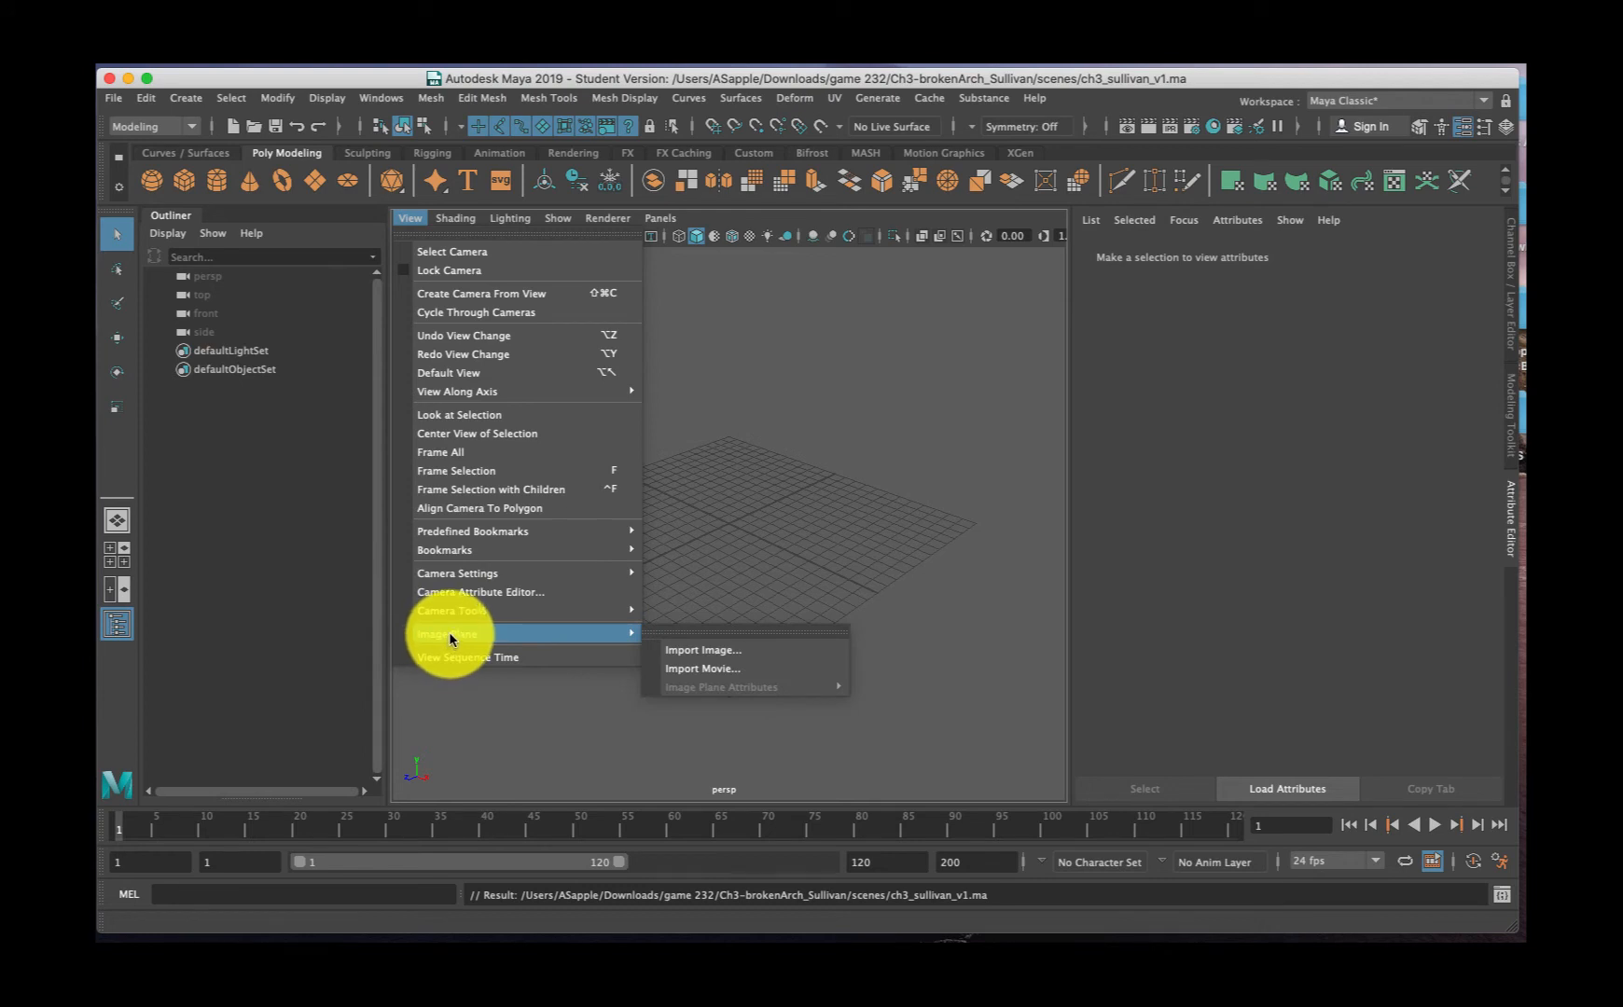
left_click(816, 530)
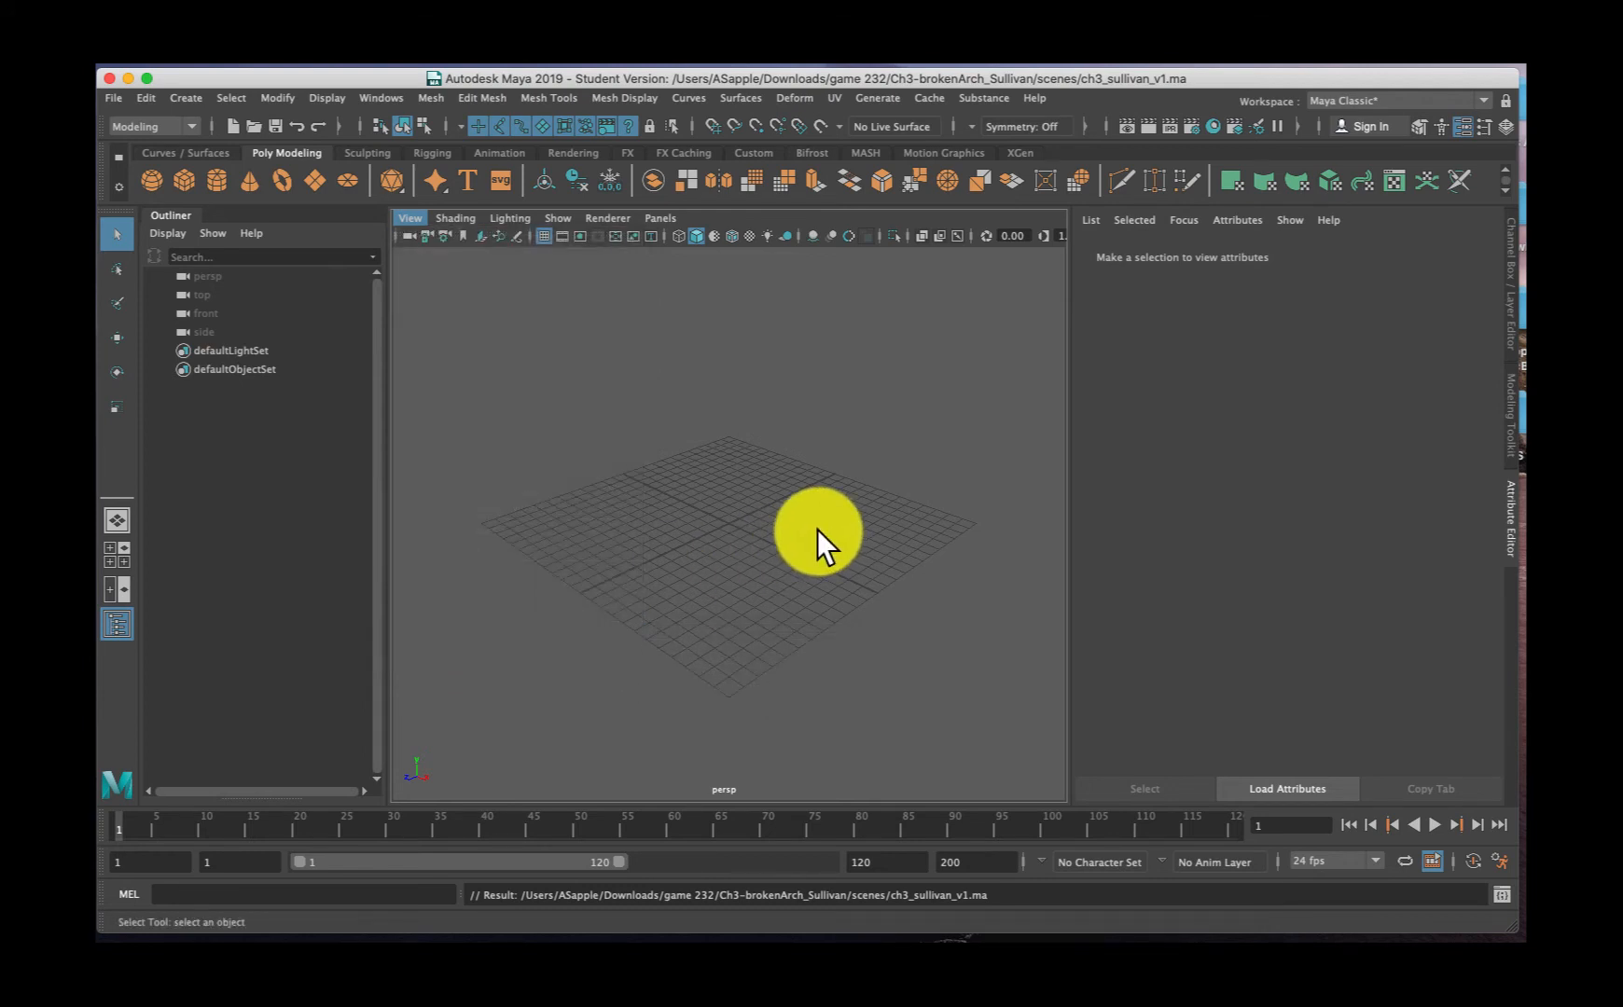
Create a polygon plane with width and height 25 and 1 subdivision in both width and height
left_click(315, 179)
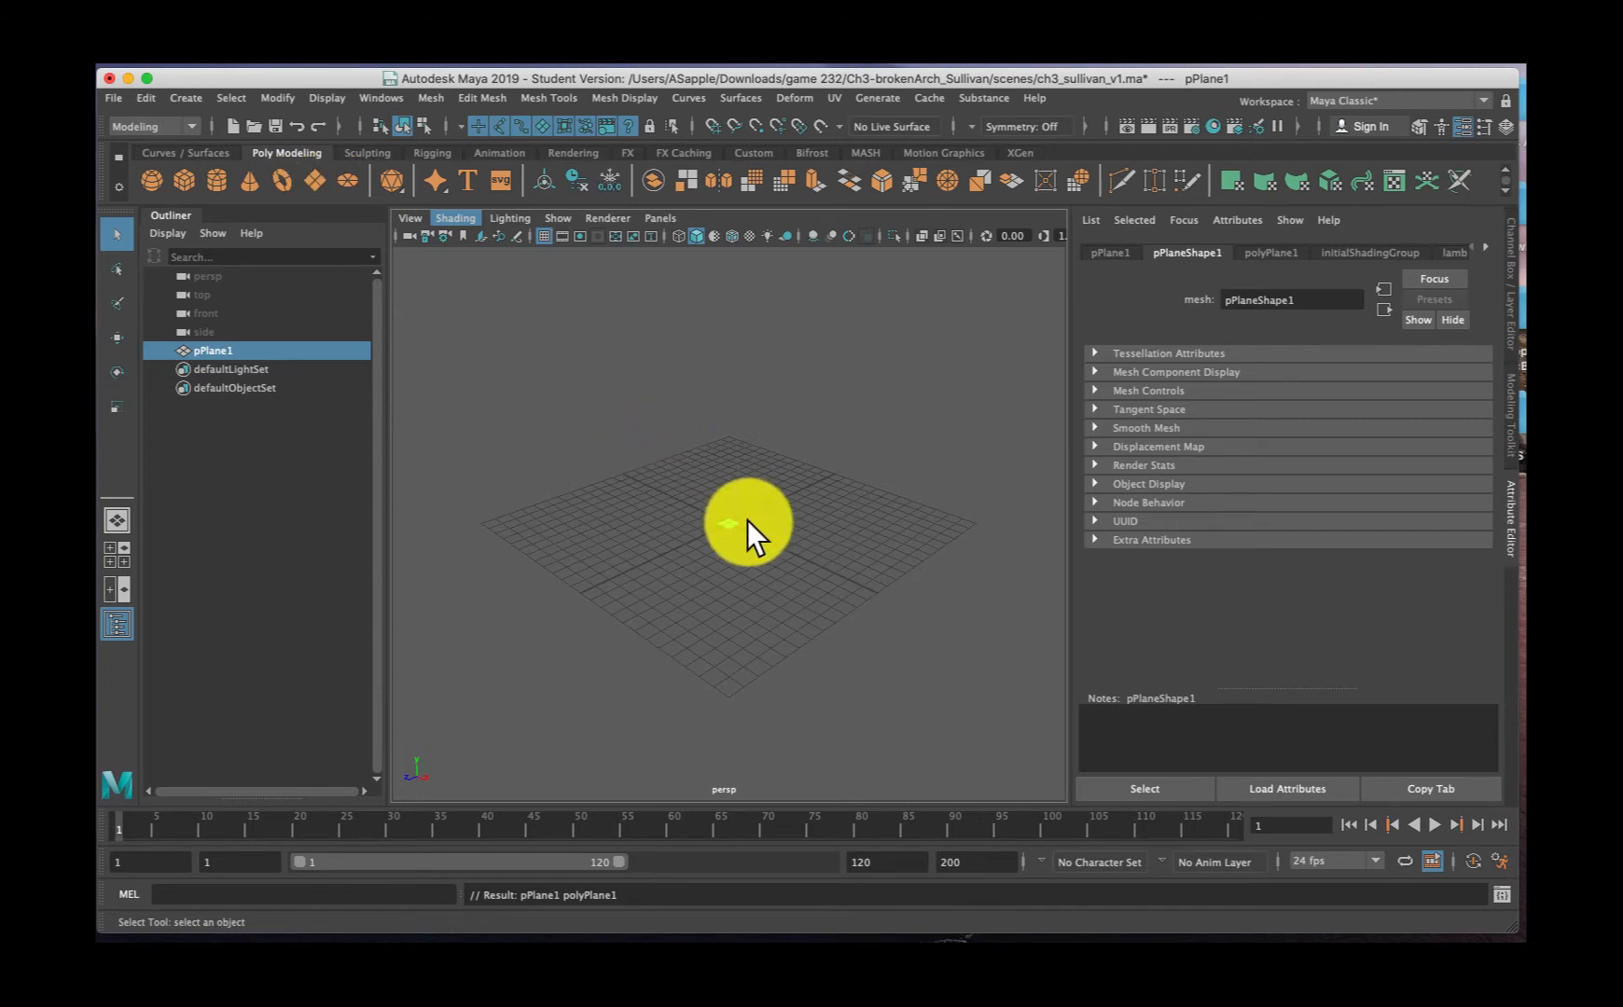
left_click(1510, 265)
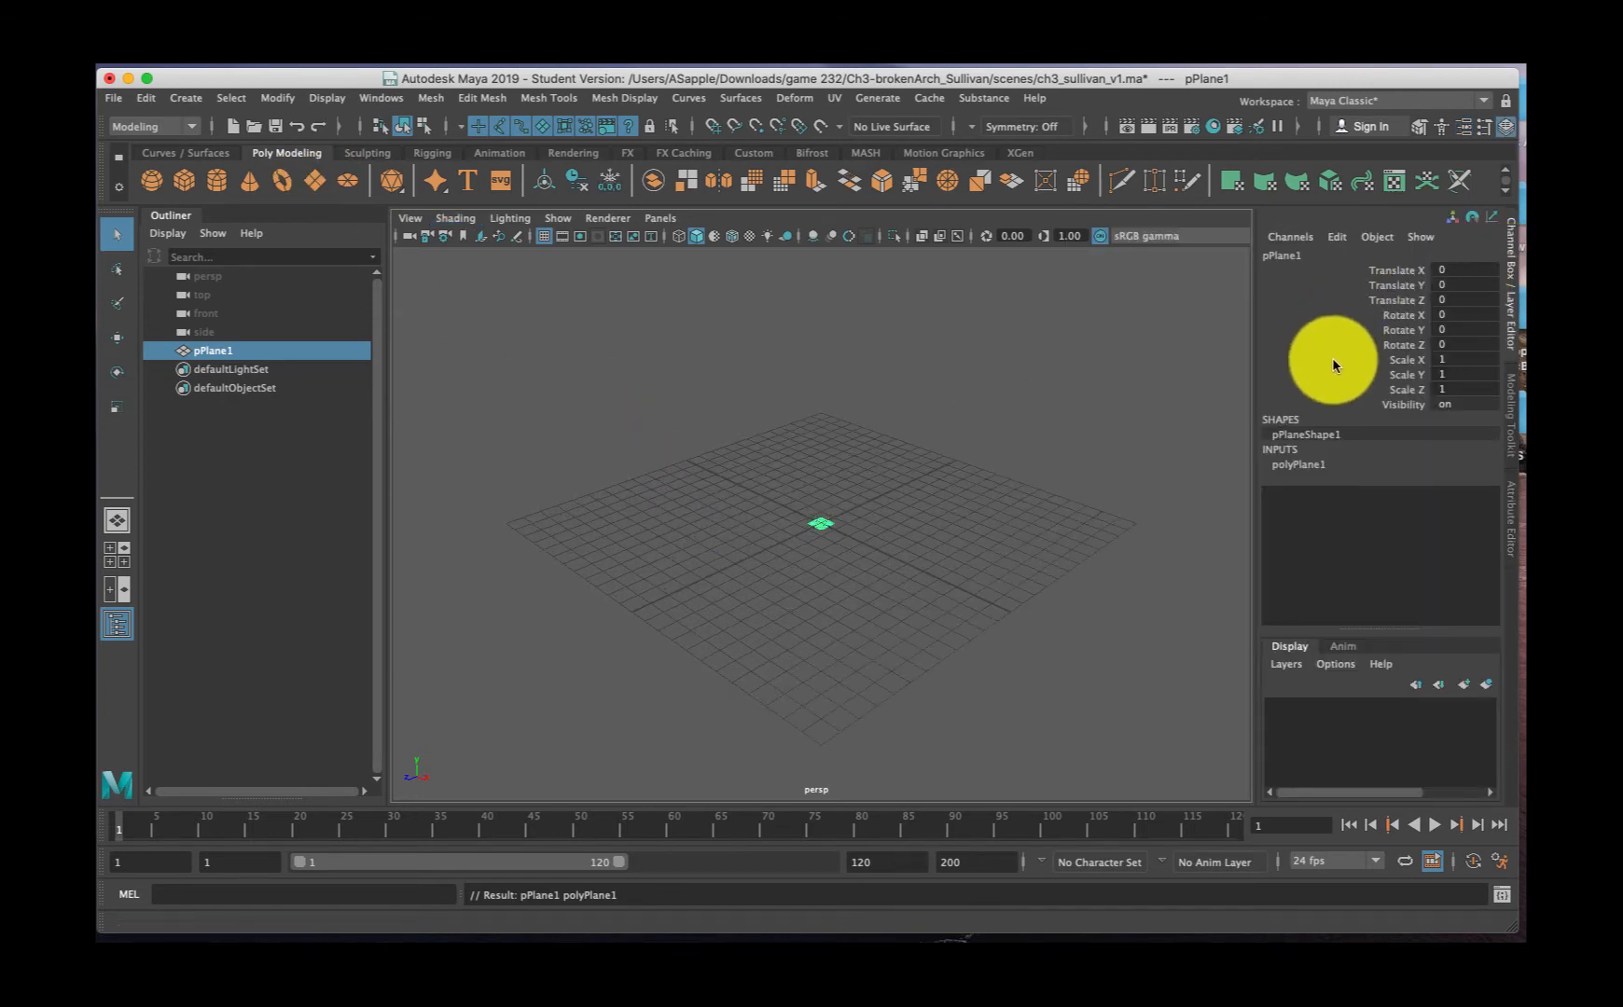
left_click(1319, 466)
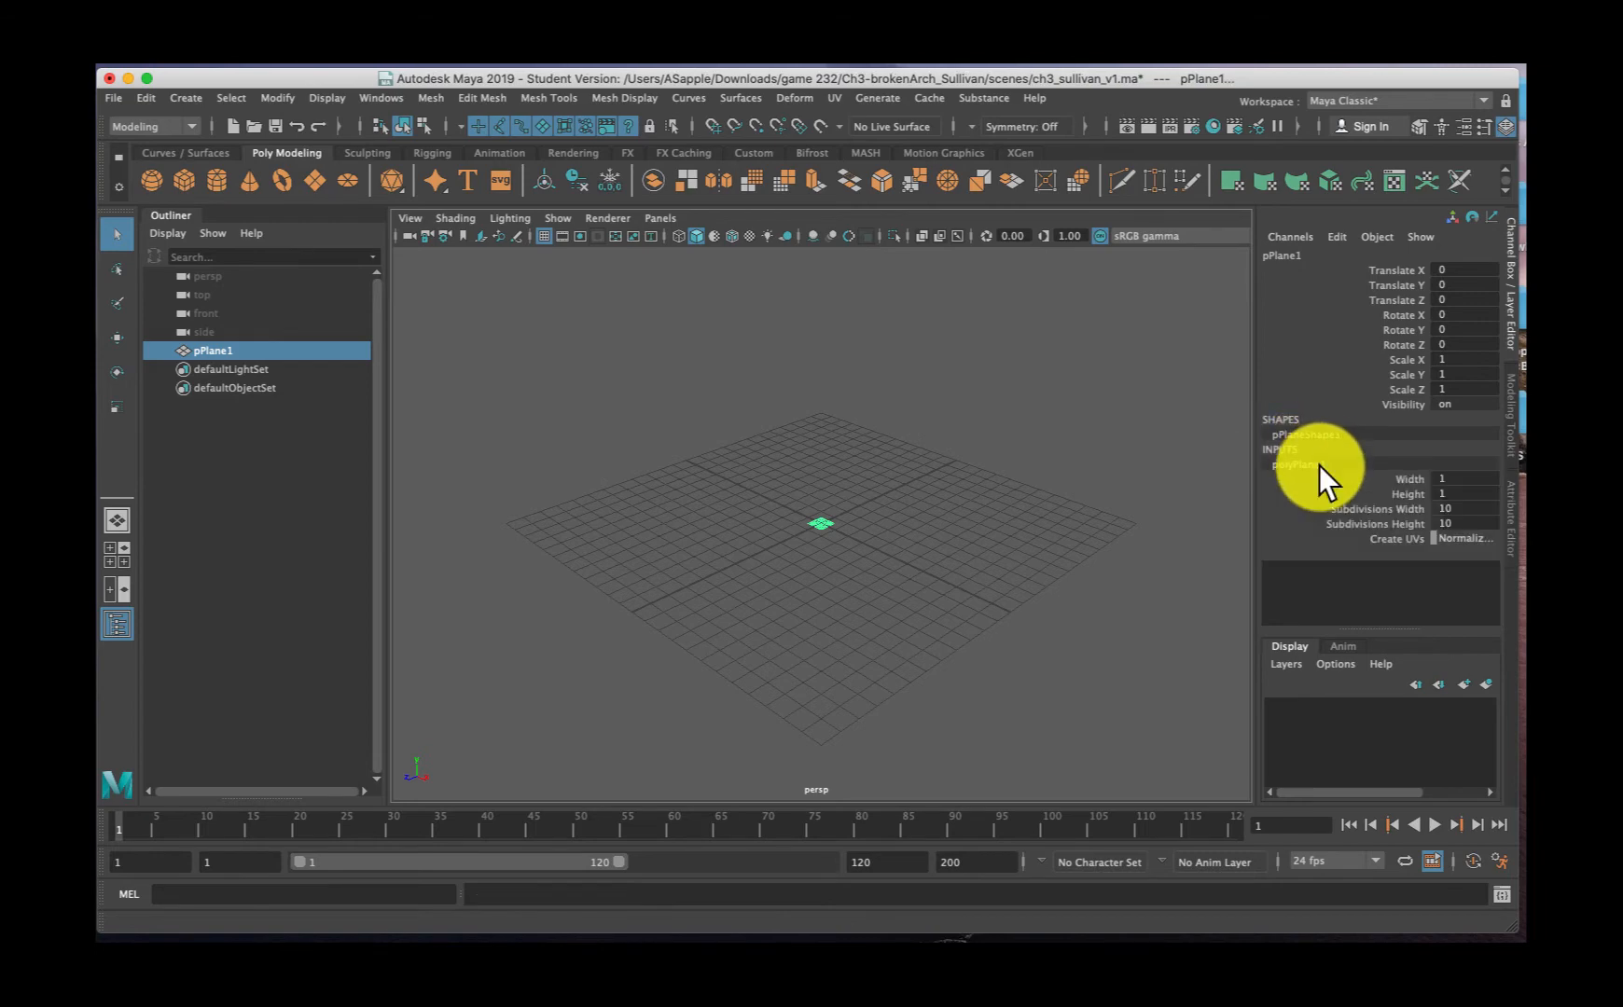
left_click(1453, 493)
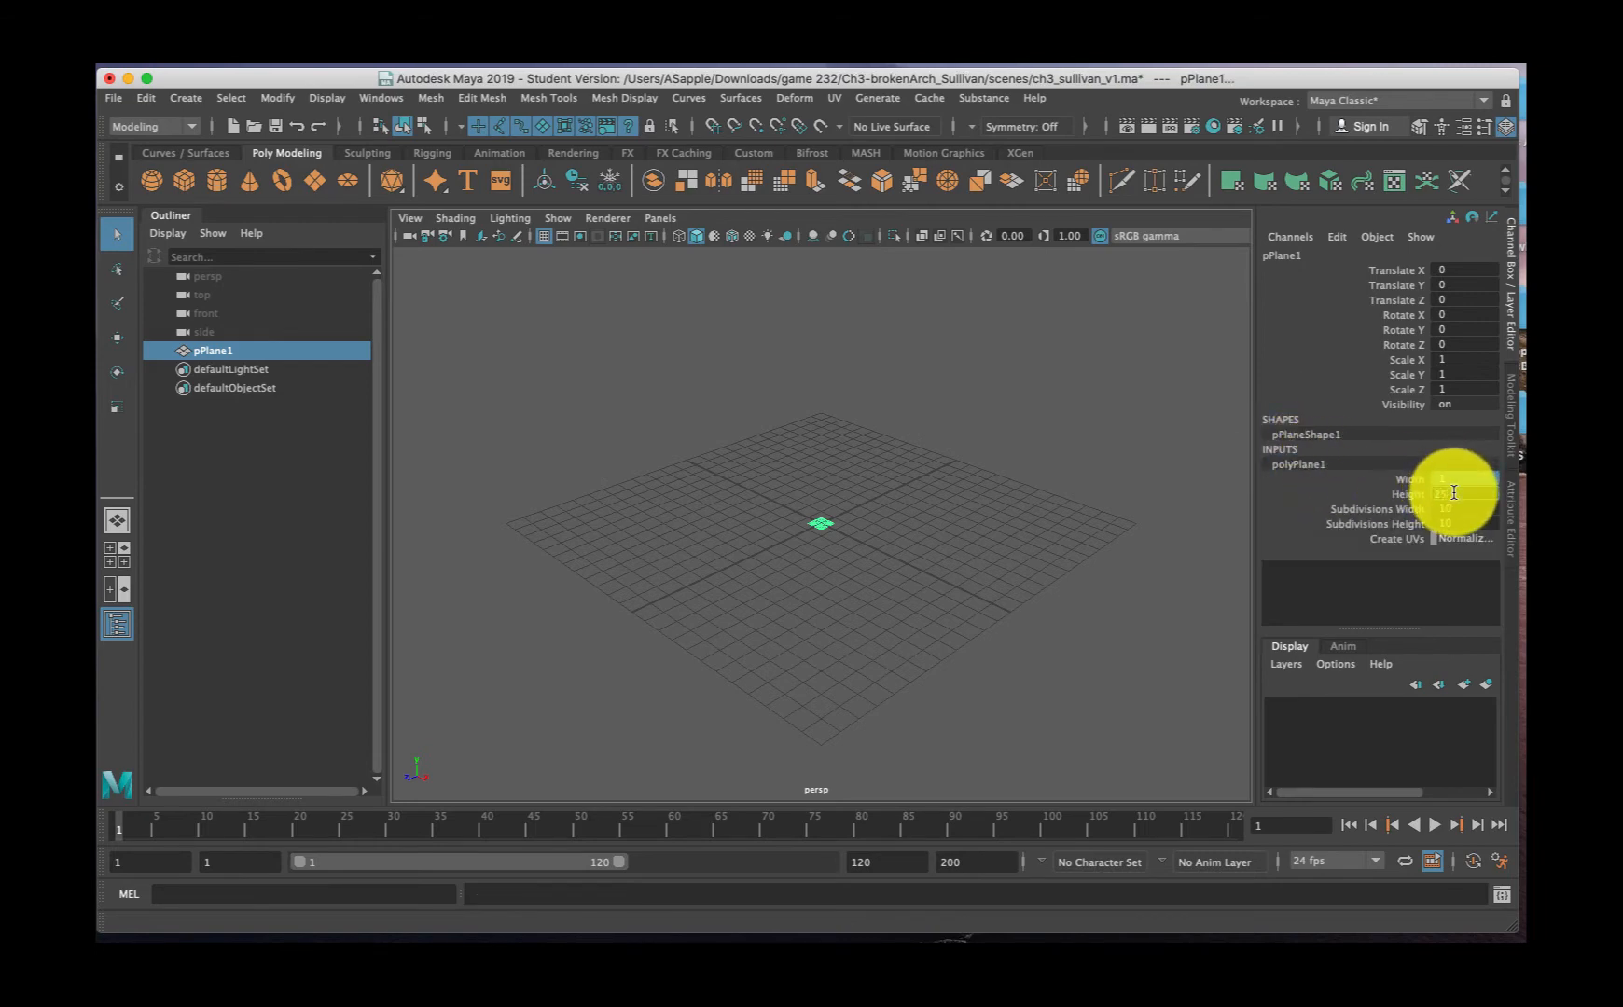
type("25")
key("Return")
left_click_drag(1453, 492, 1461, 522)
type("1")
key("Return")
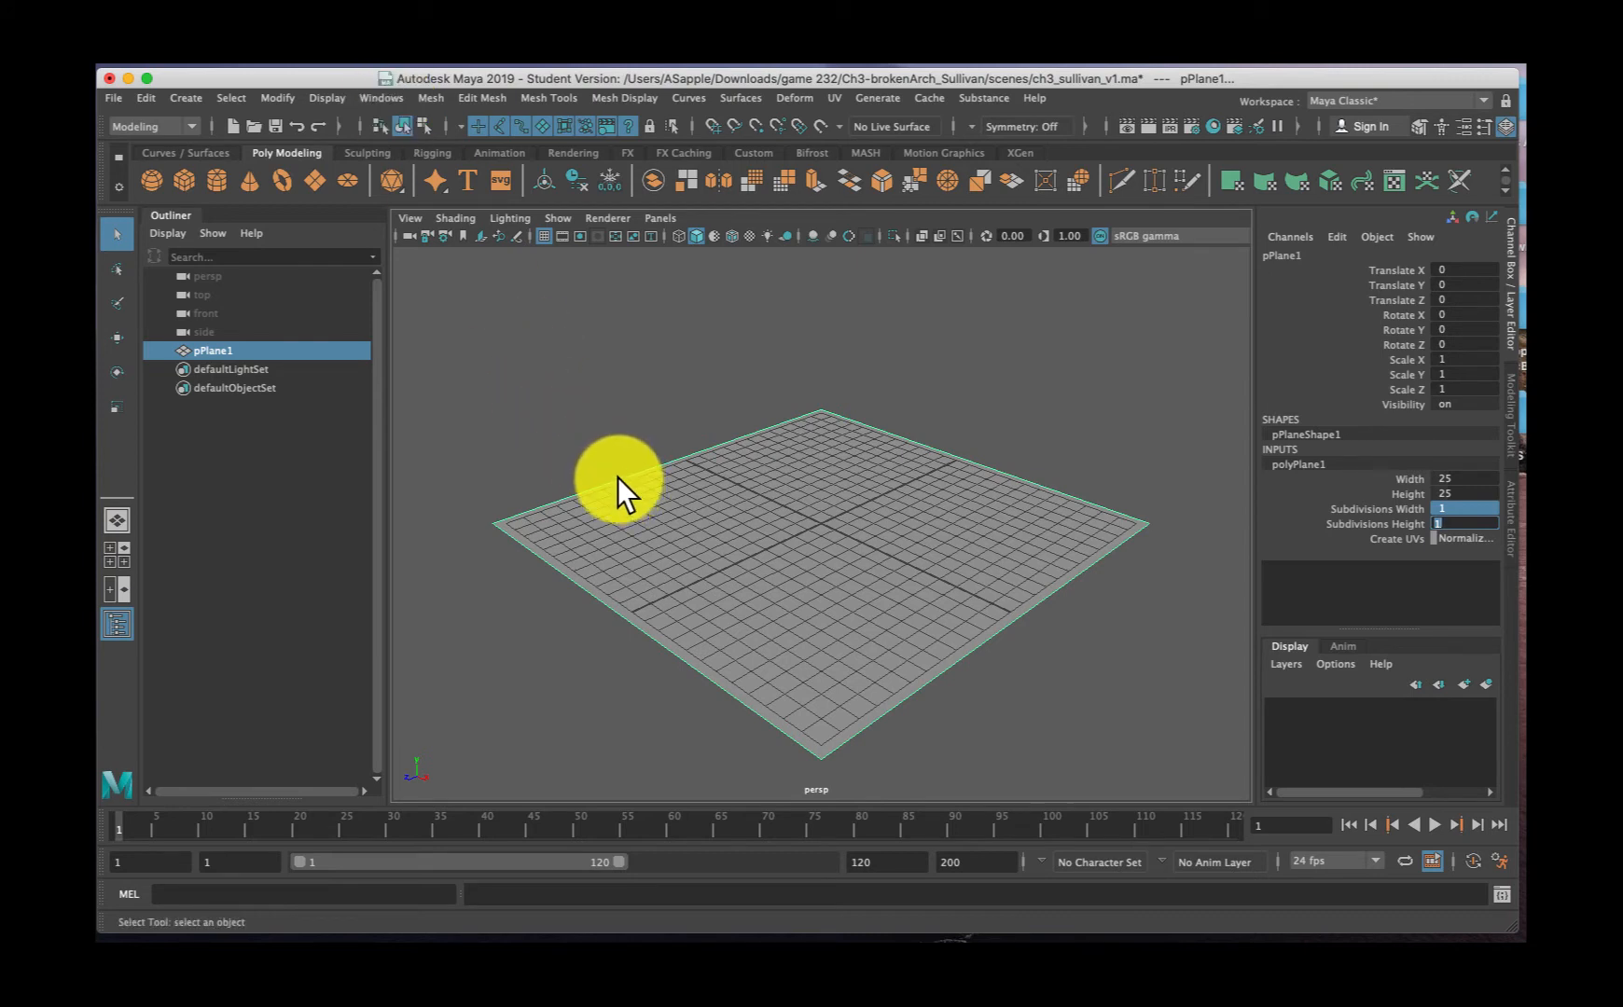
Rename the plane in the Outliner to template1
double_click(235, 352)
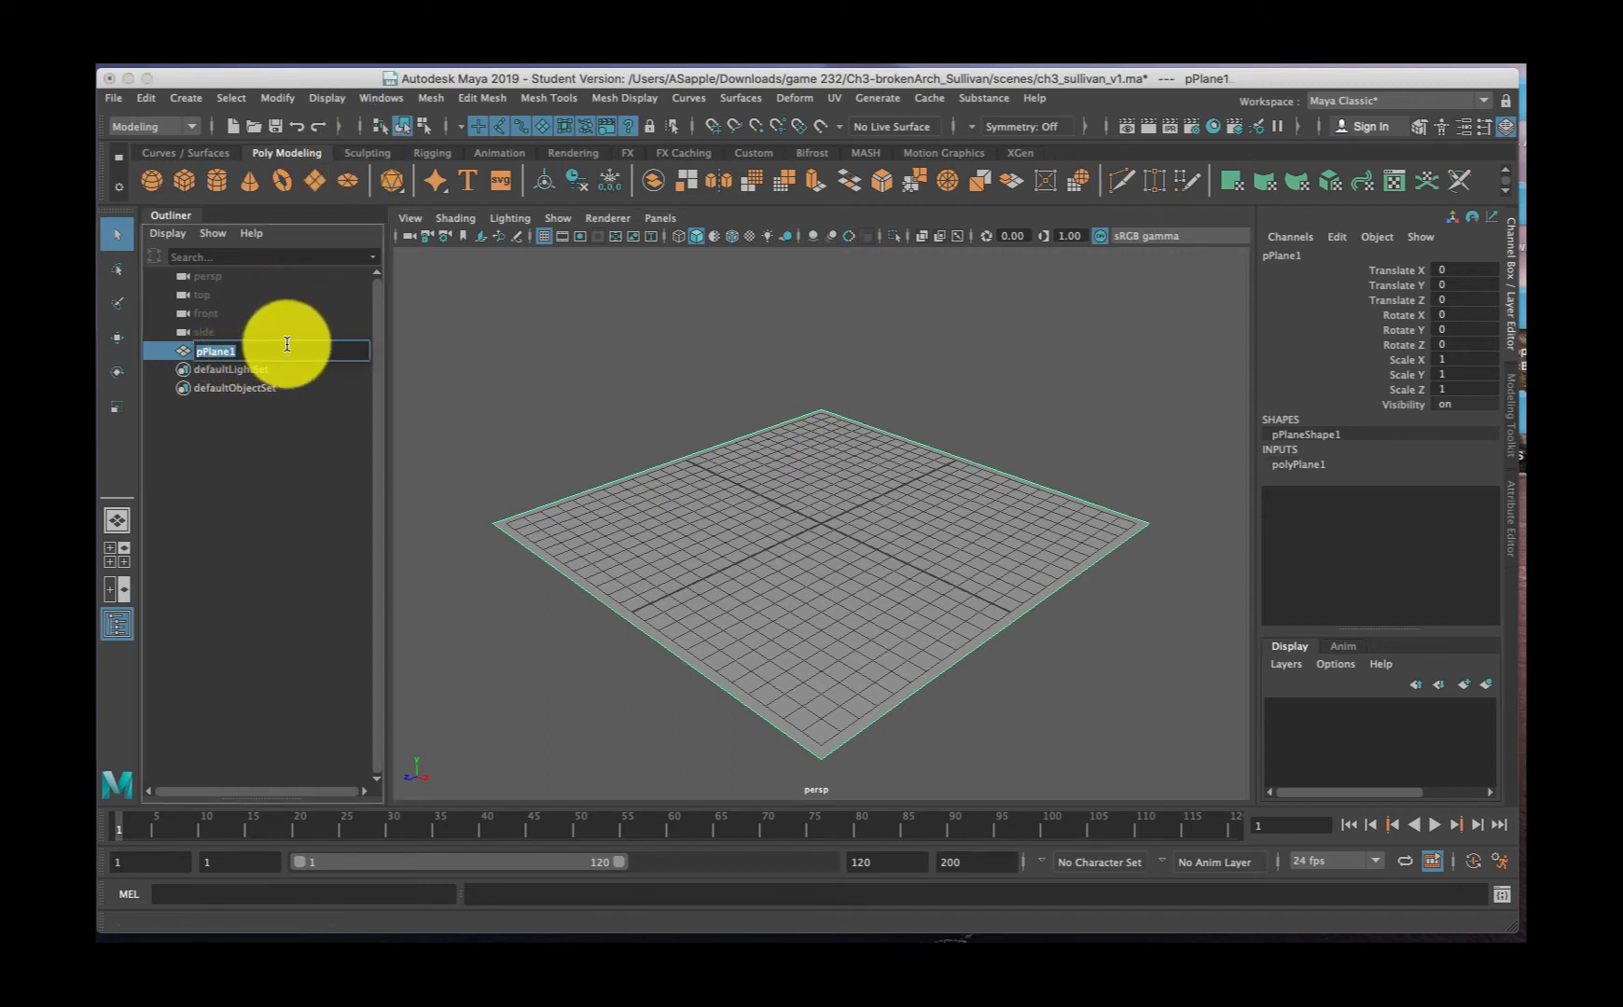
type("template")
key("Return")
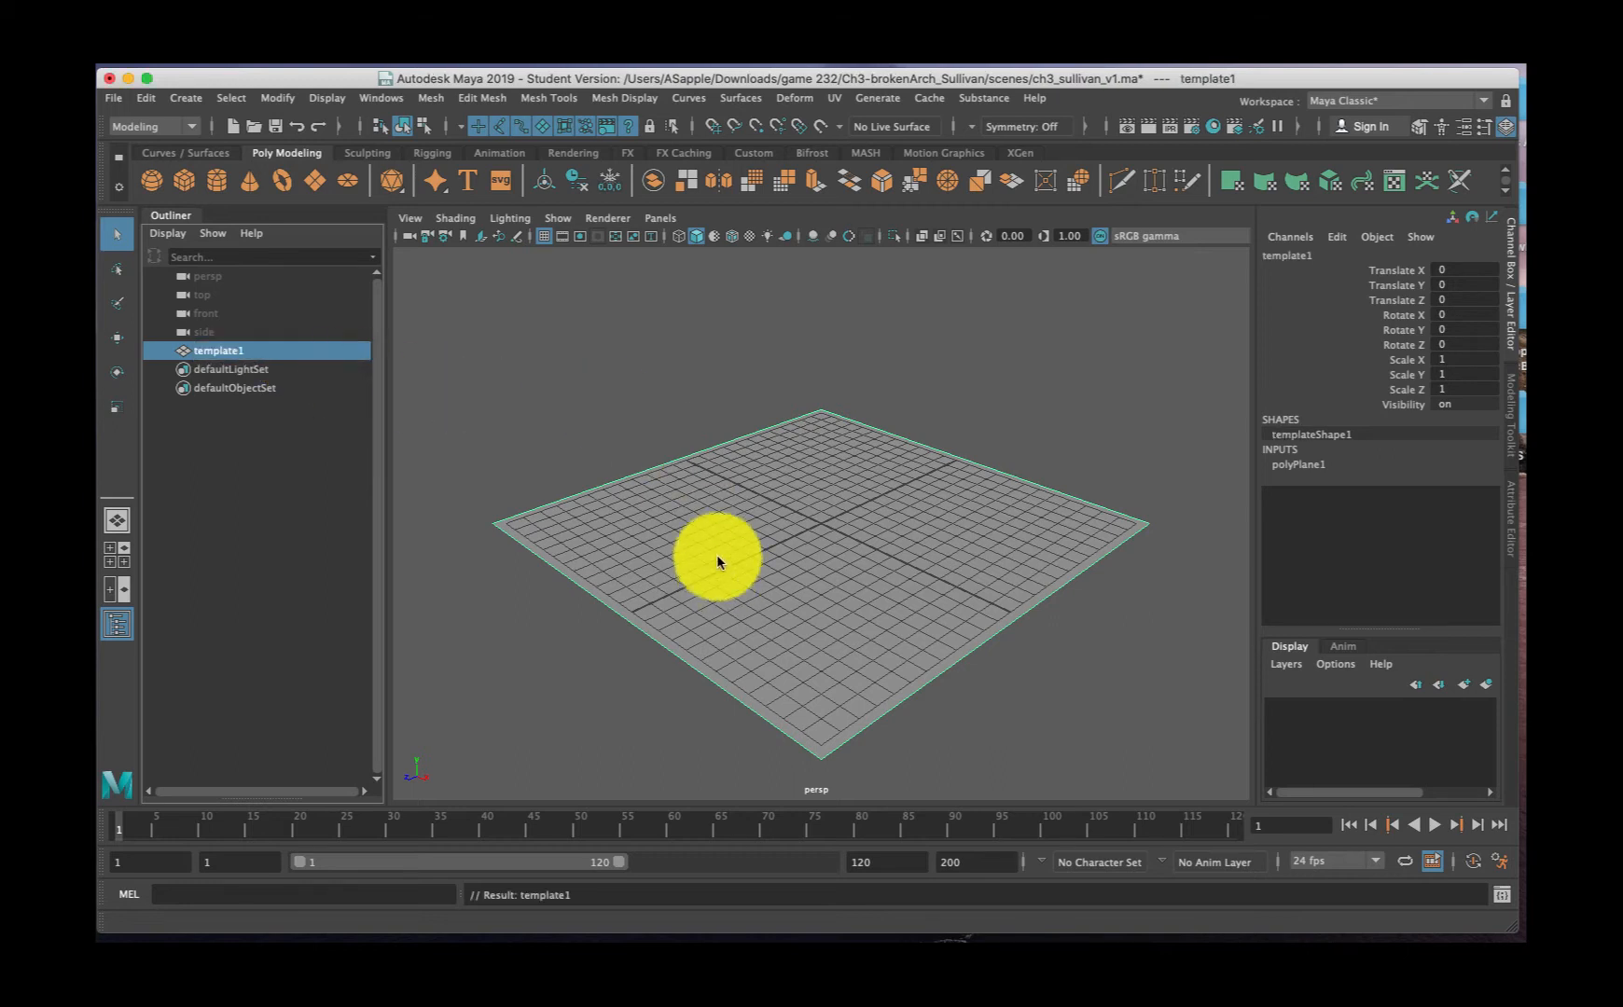
Open the Hypershade and move its window higher over the viewport
left_click(372, 97)
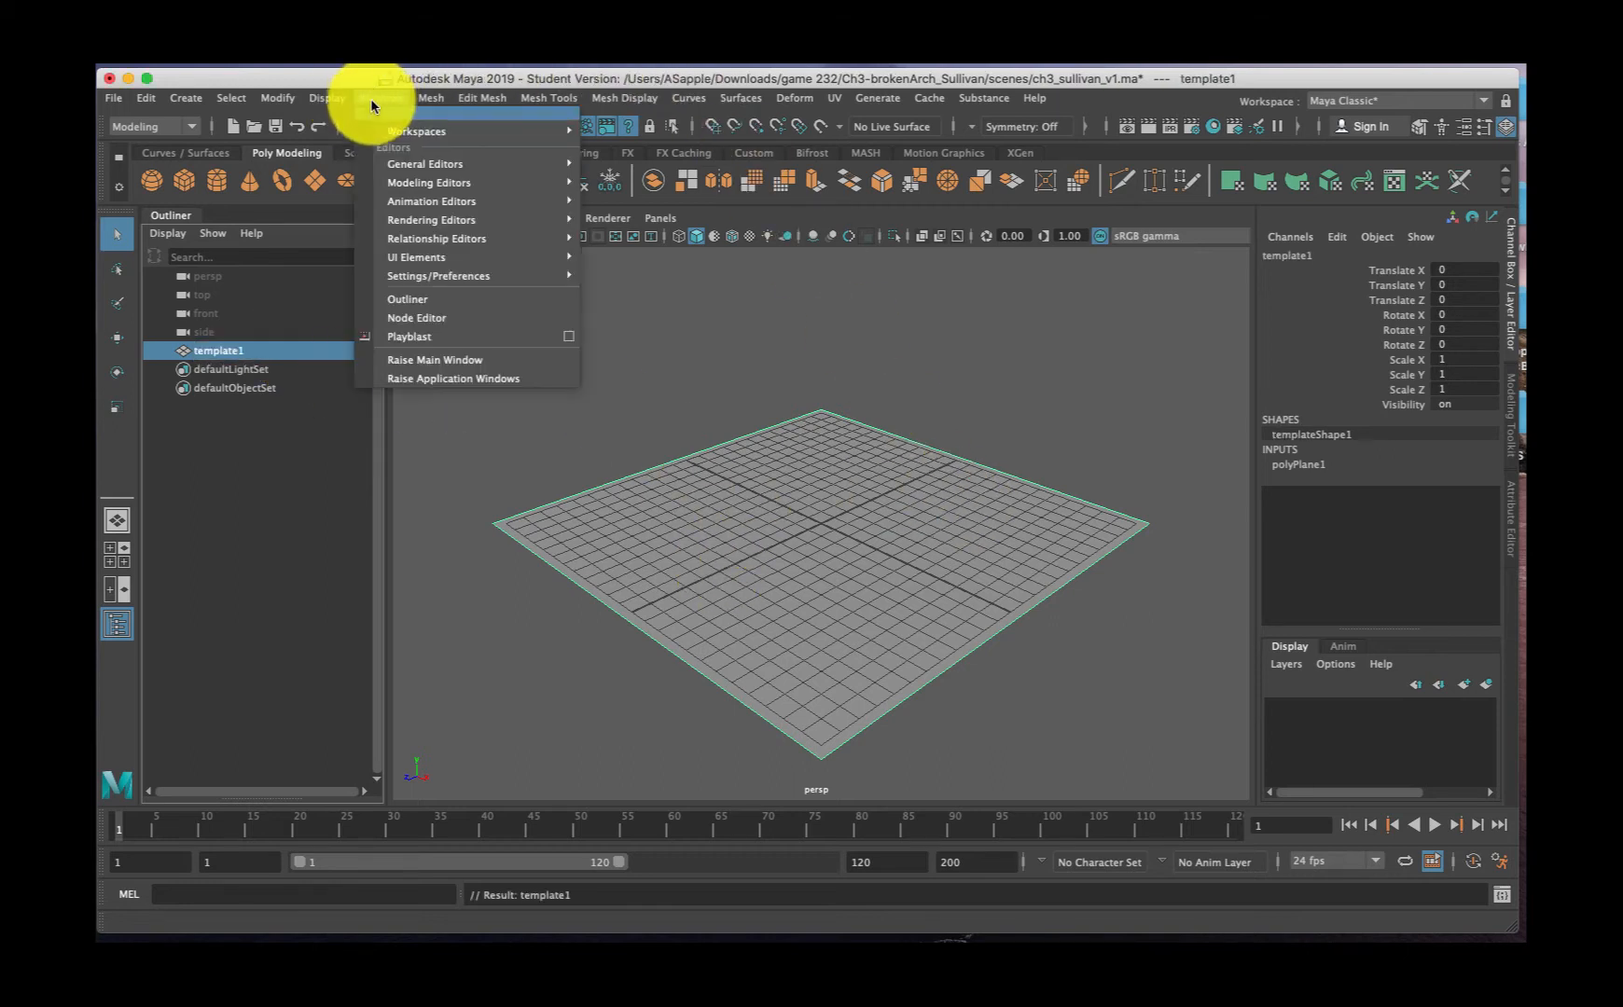
mouse_move(418, 209)
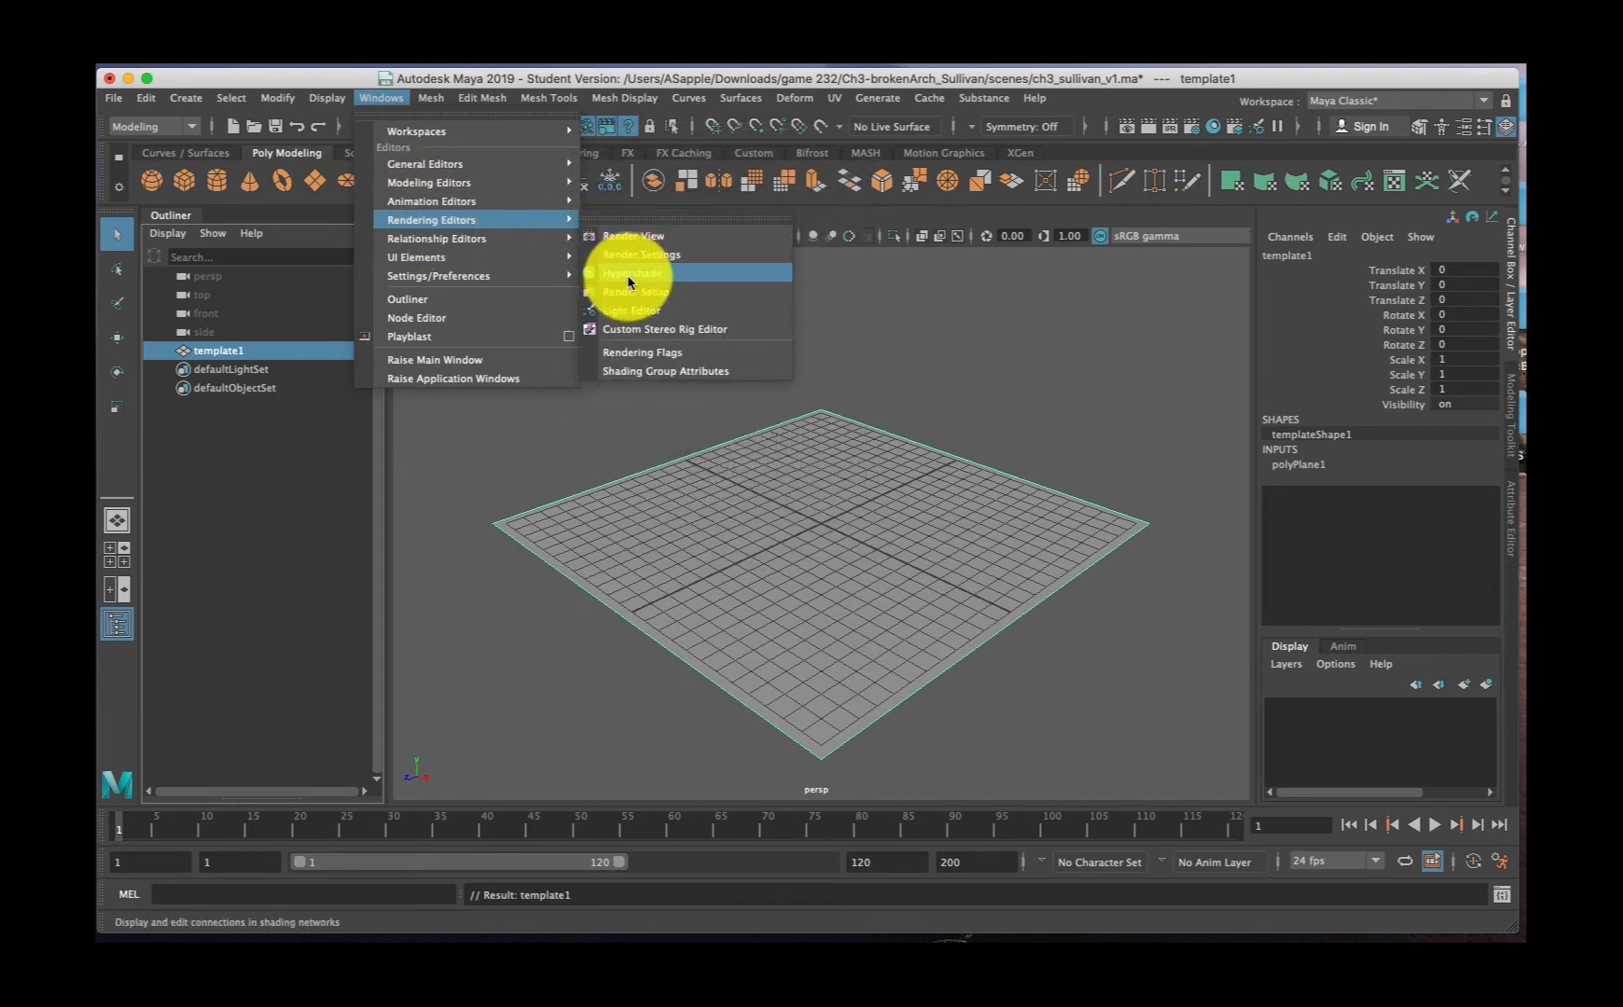
left_click(629, 281)
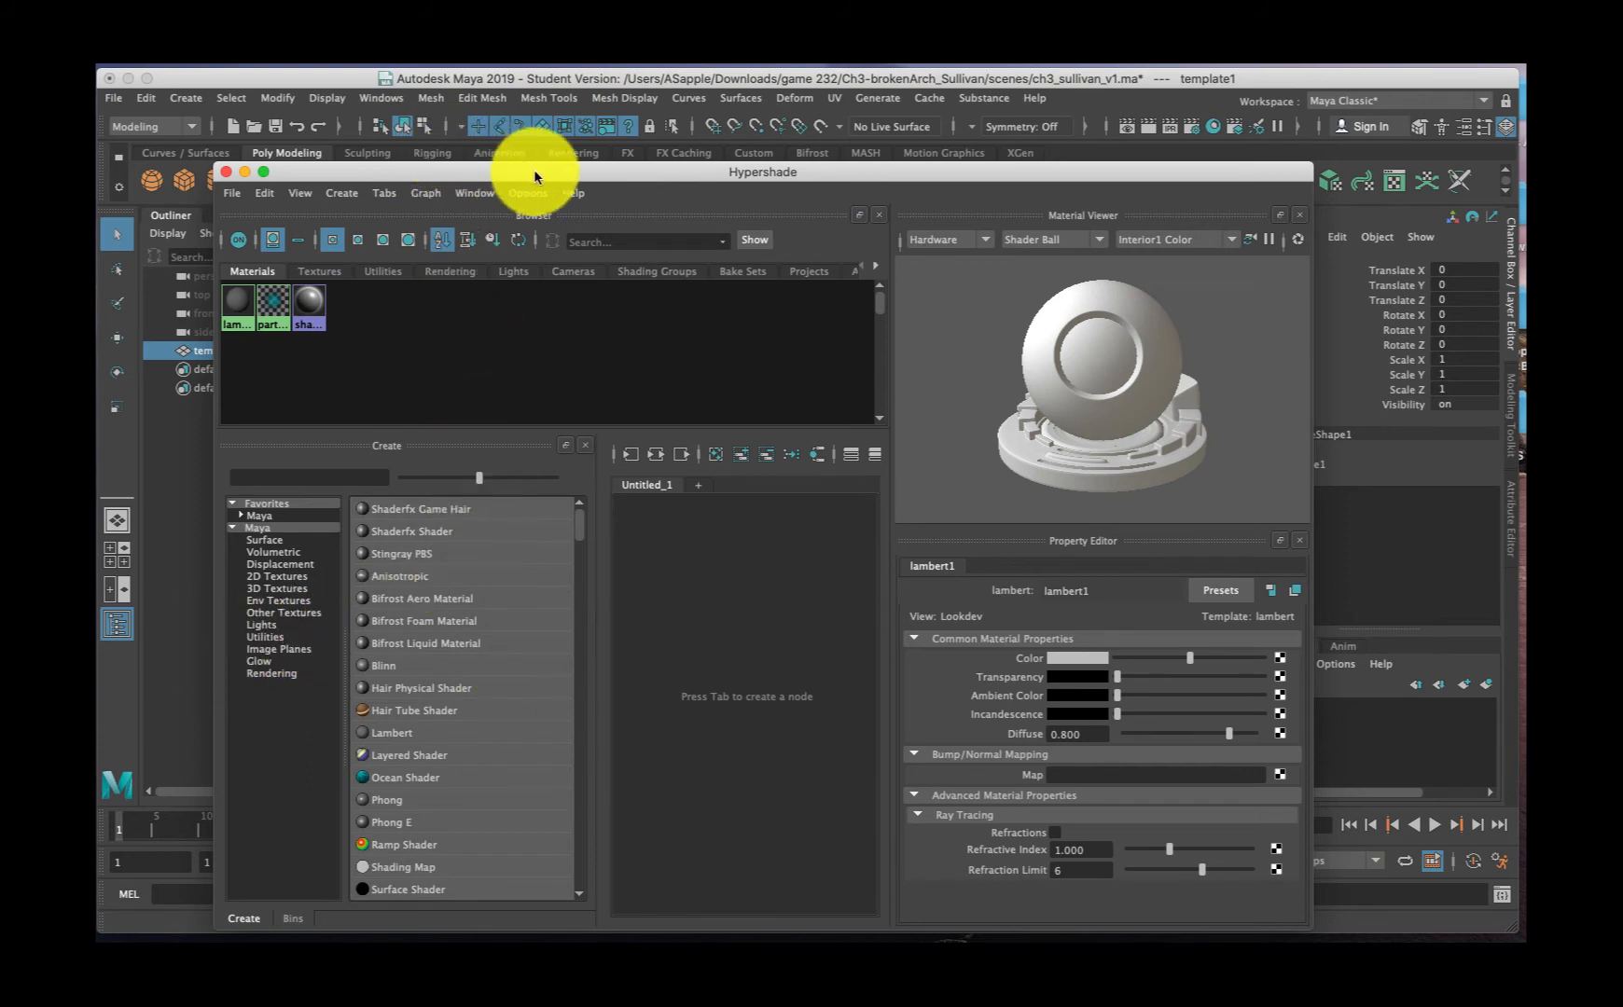
left_click_drag(534, 169, 514, 134)
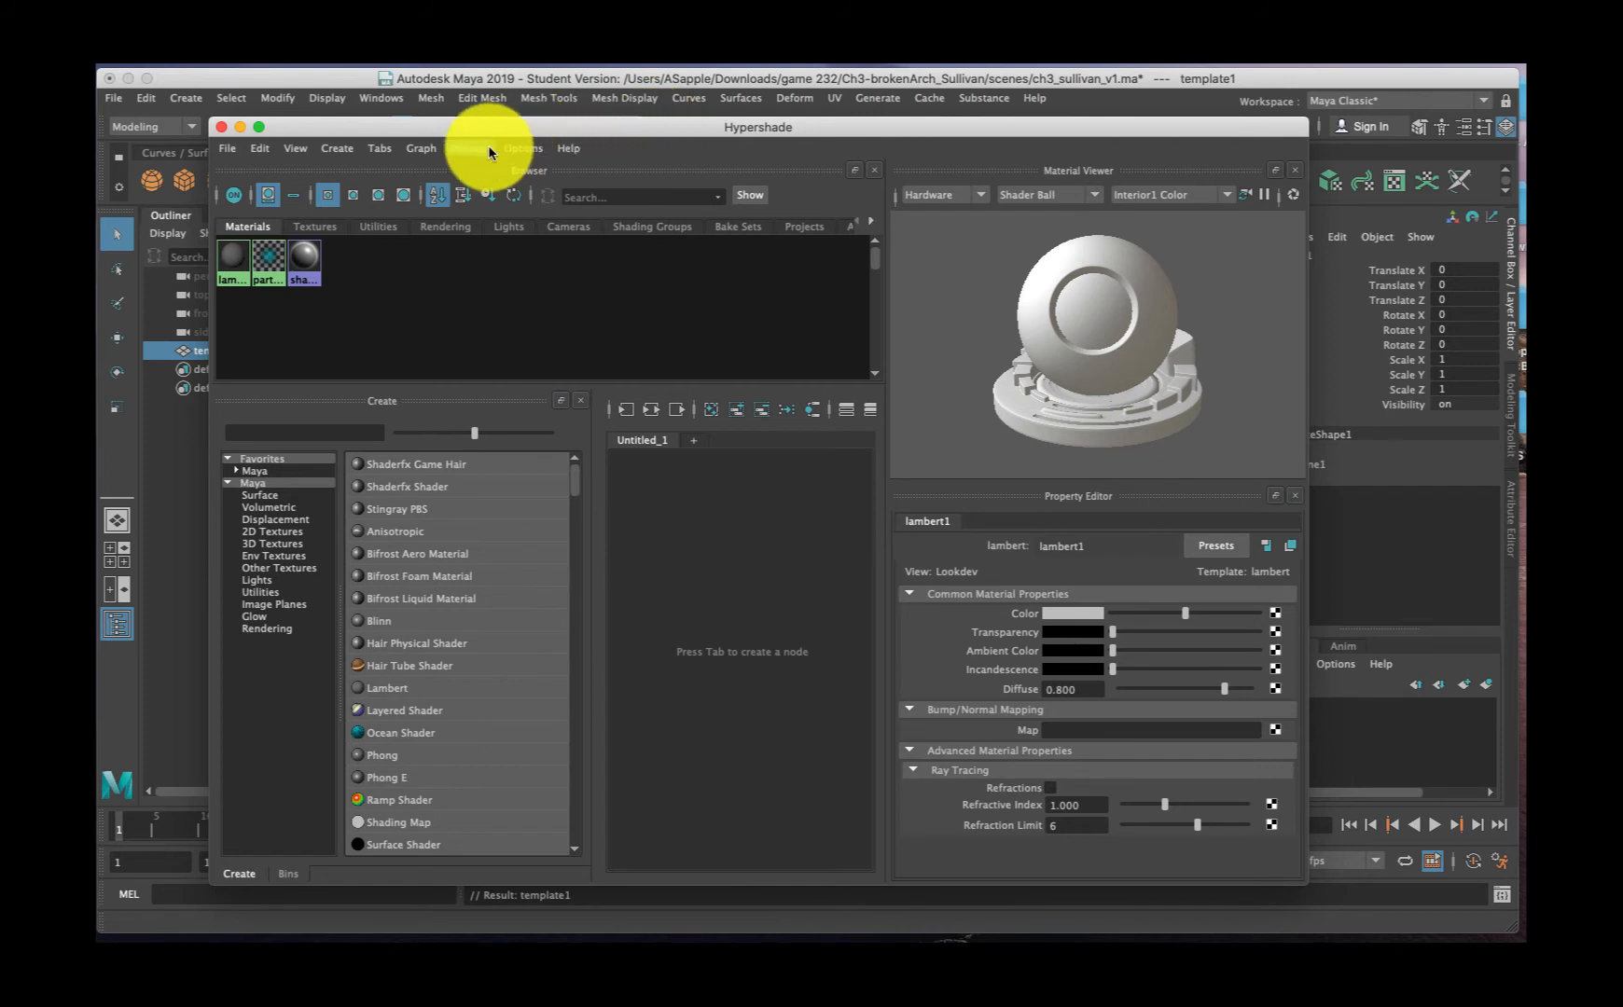
left_click(483, 147)
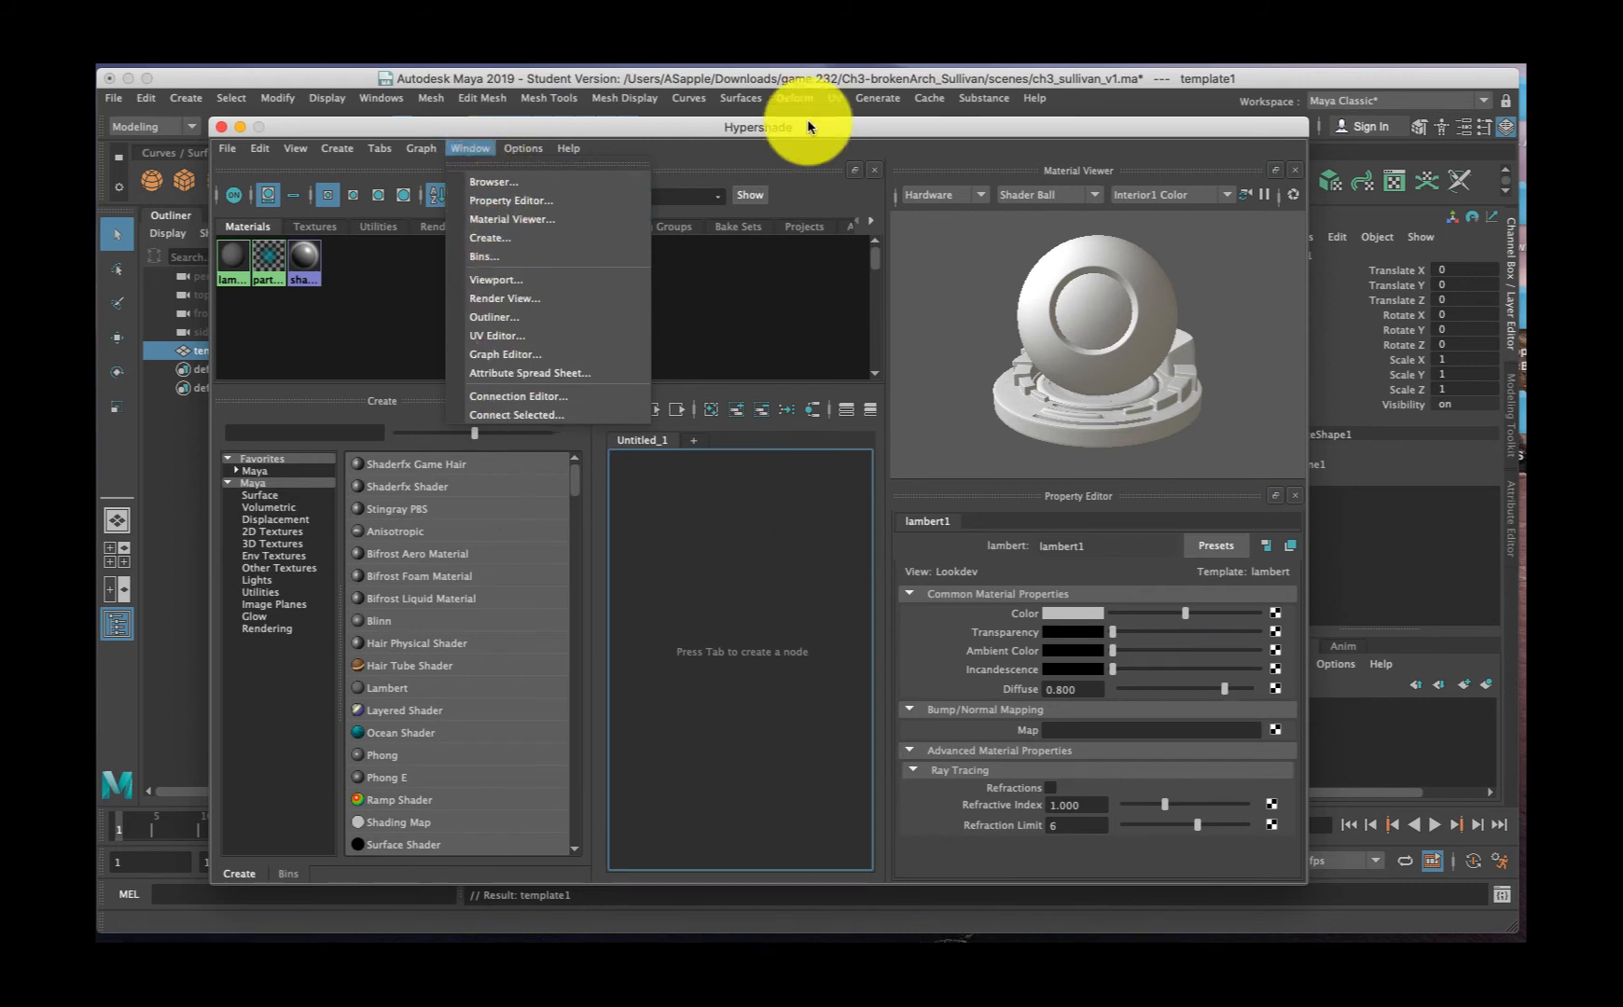
left_click(727, 306)
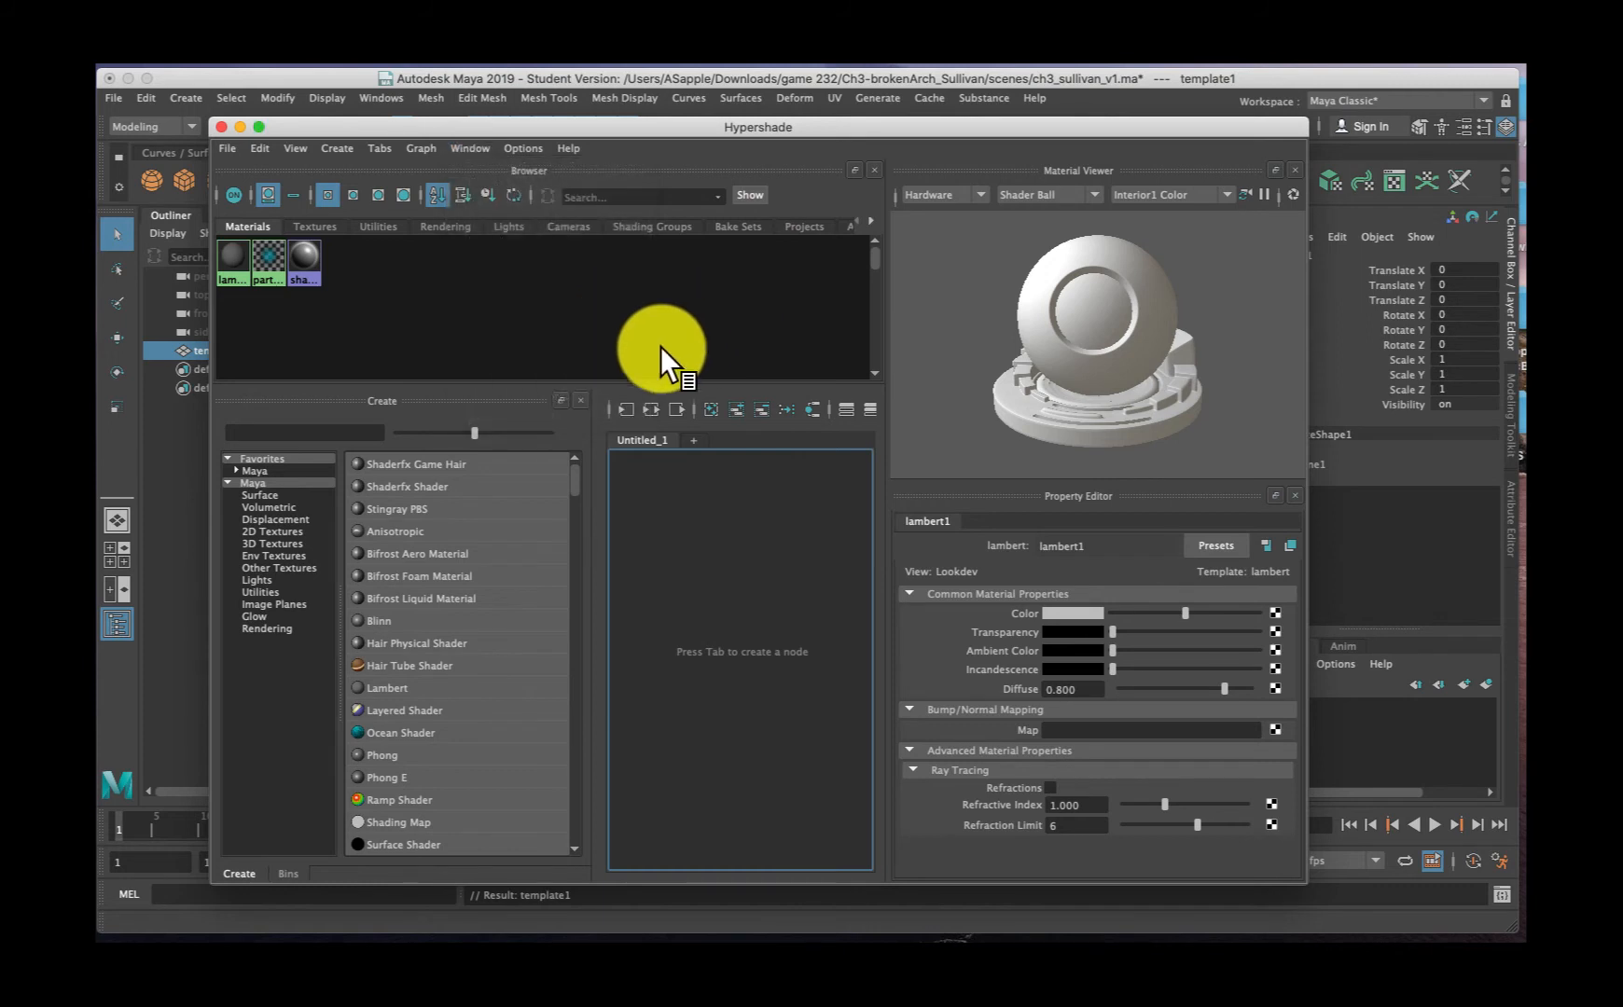
Create a Lambert material named template and give it a cyan color
left_click(396, 687)
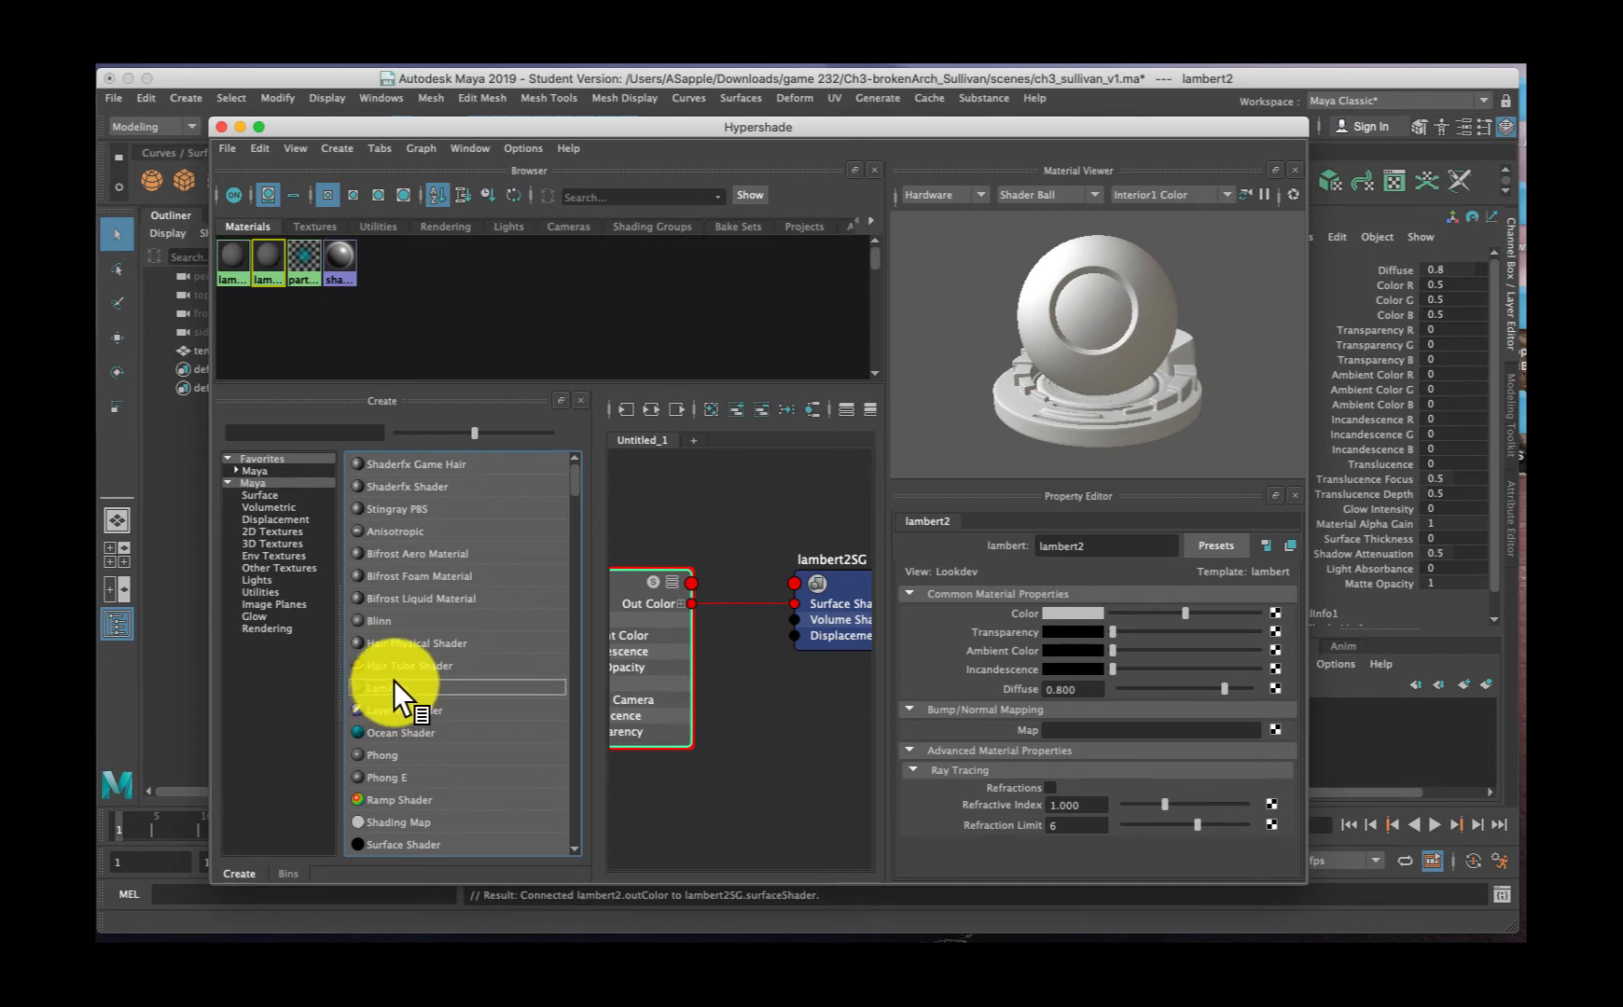
double_click(1103, 545)
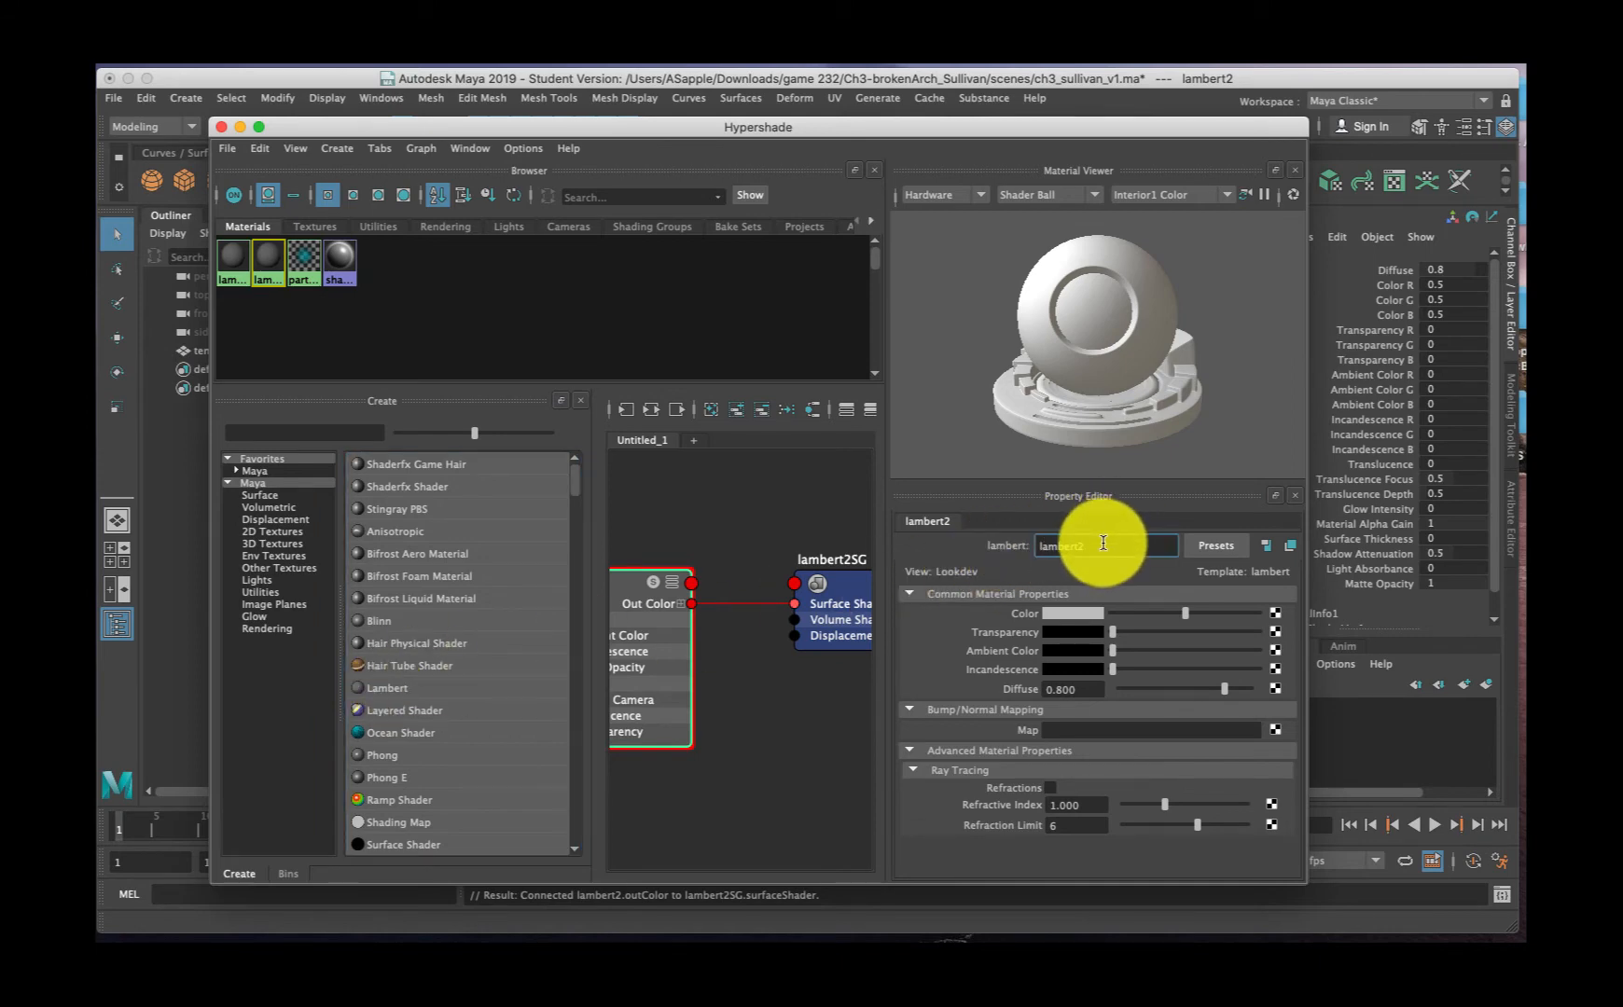
left_click_drag(1103, 545, 902, 539)
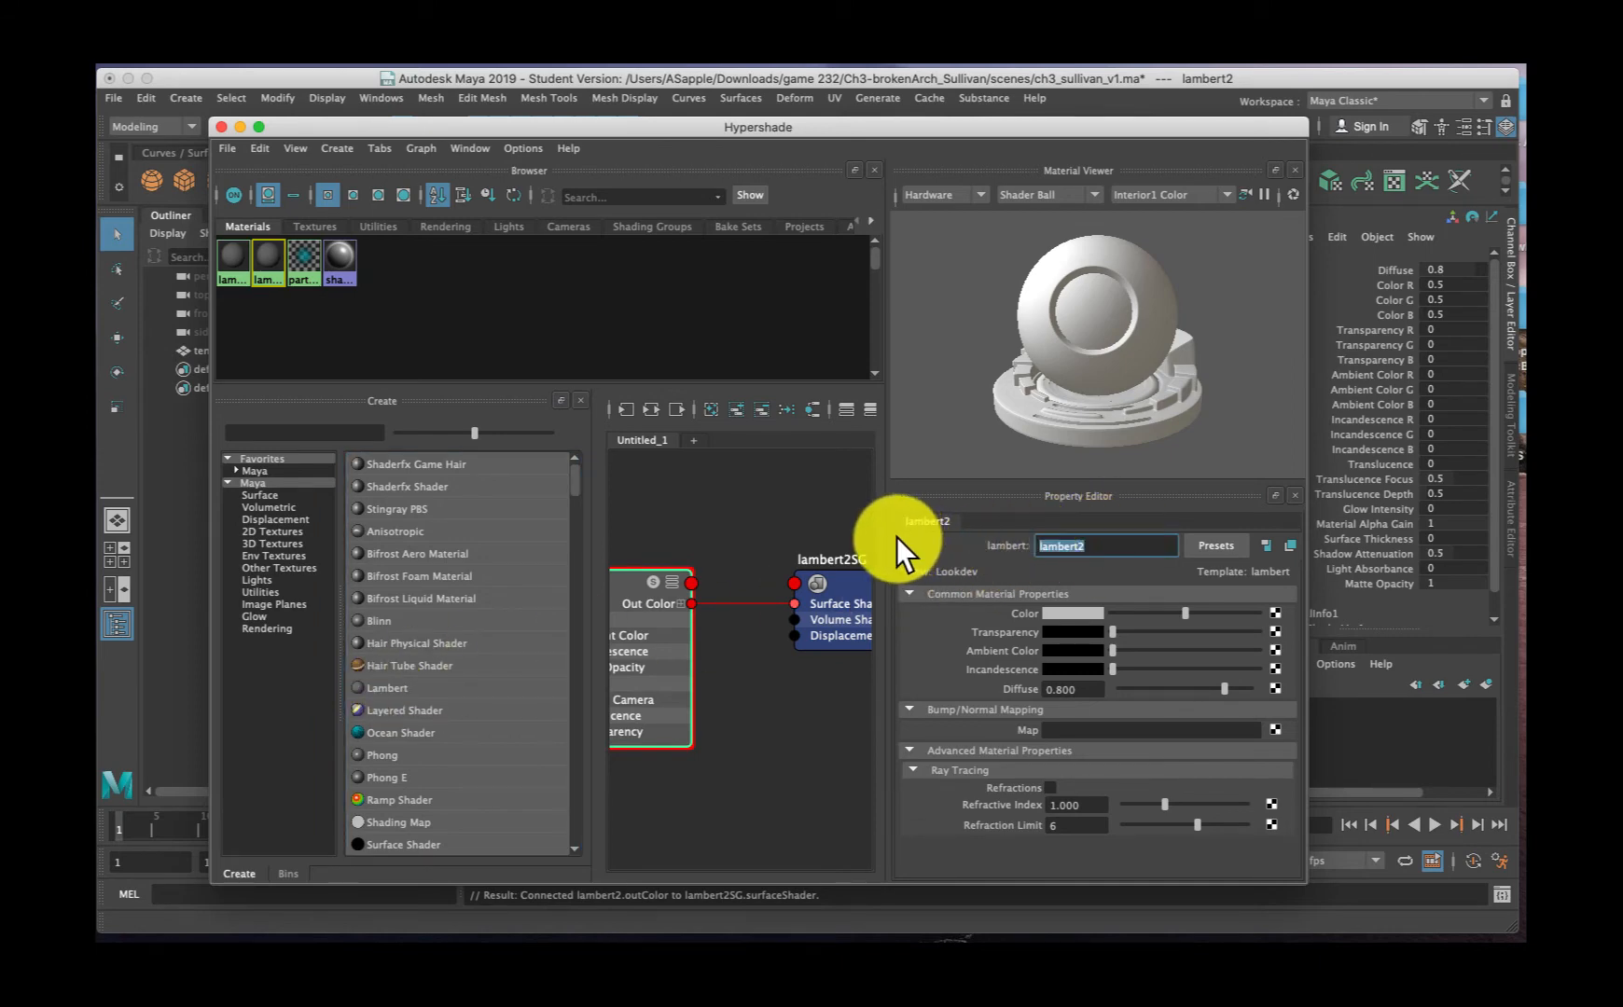
type("templag")
key("BackSpace")
type("te")
key("Return")
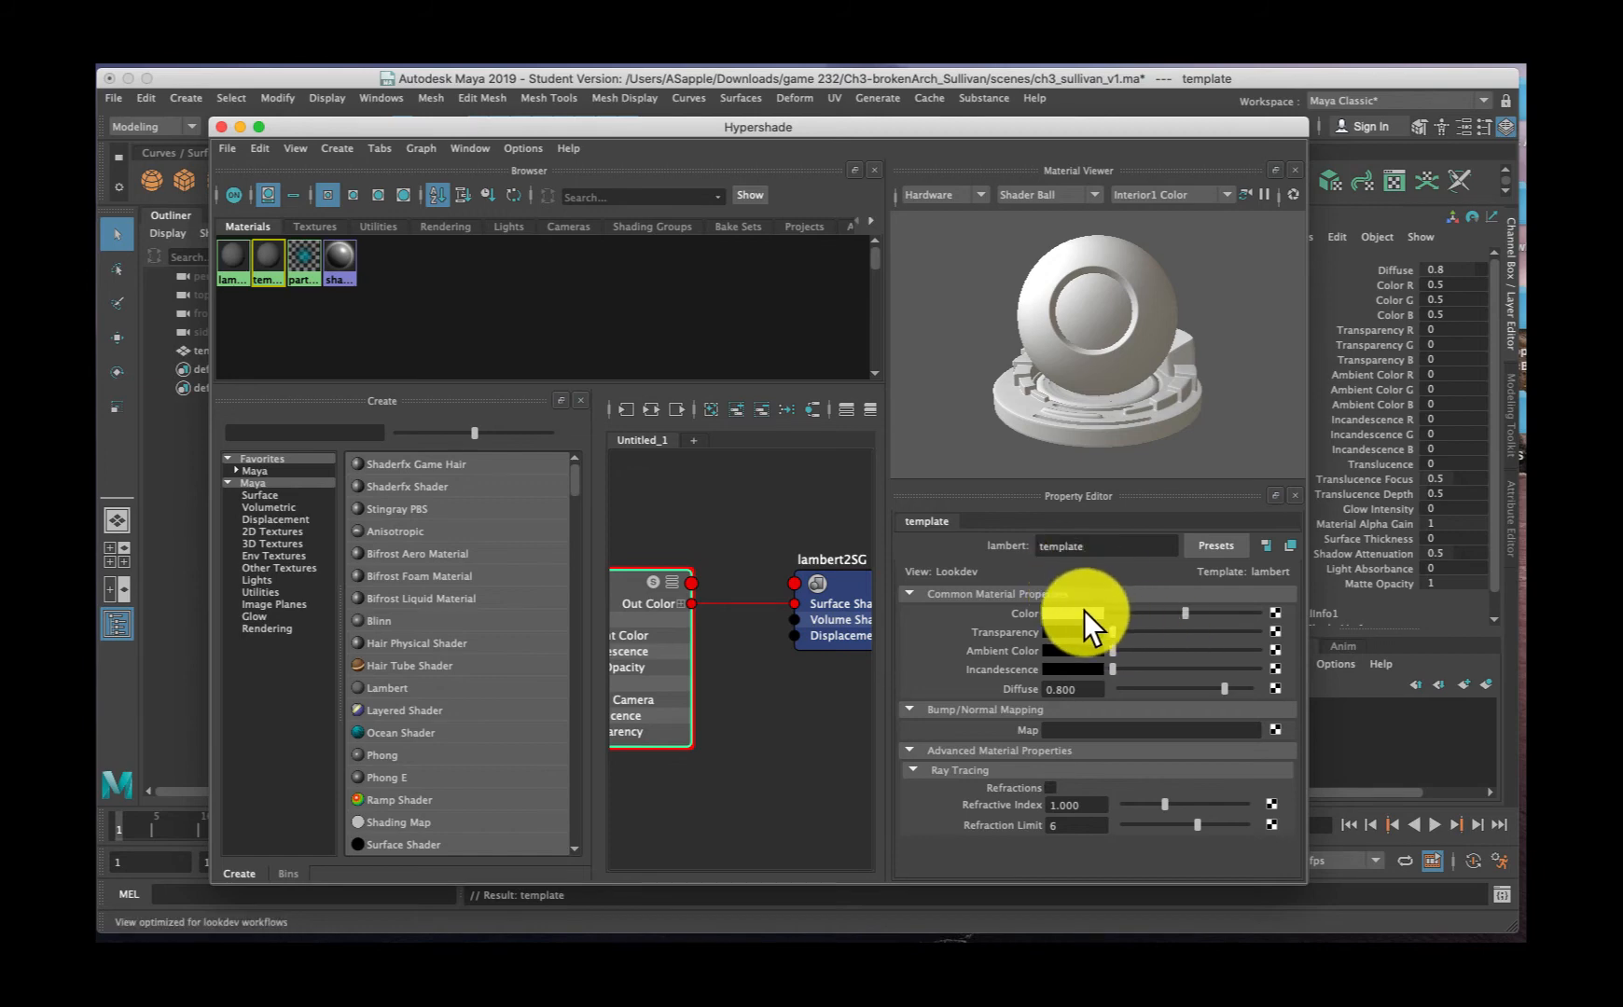
left_click(1084, 611)
left_click(1079, 564)
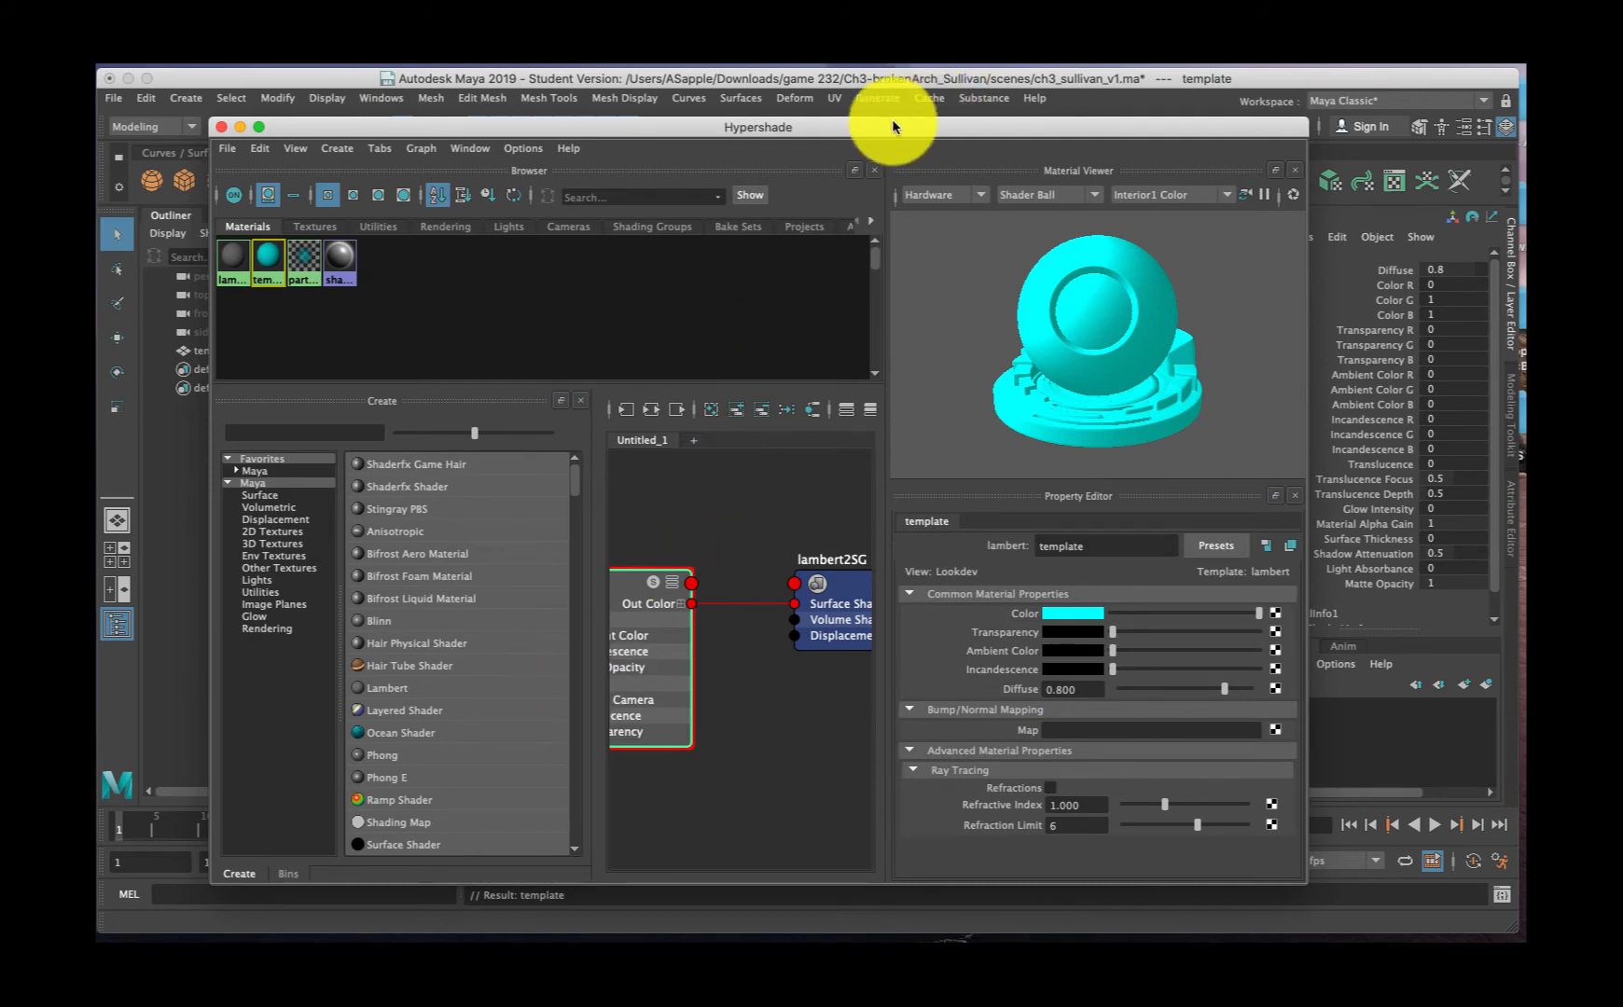
Move the Hypershade aside and assign the existing template material to the plane
left_click_drag(371, 123, 1086, 354)
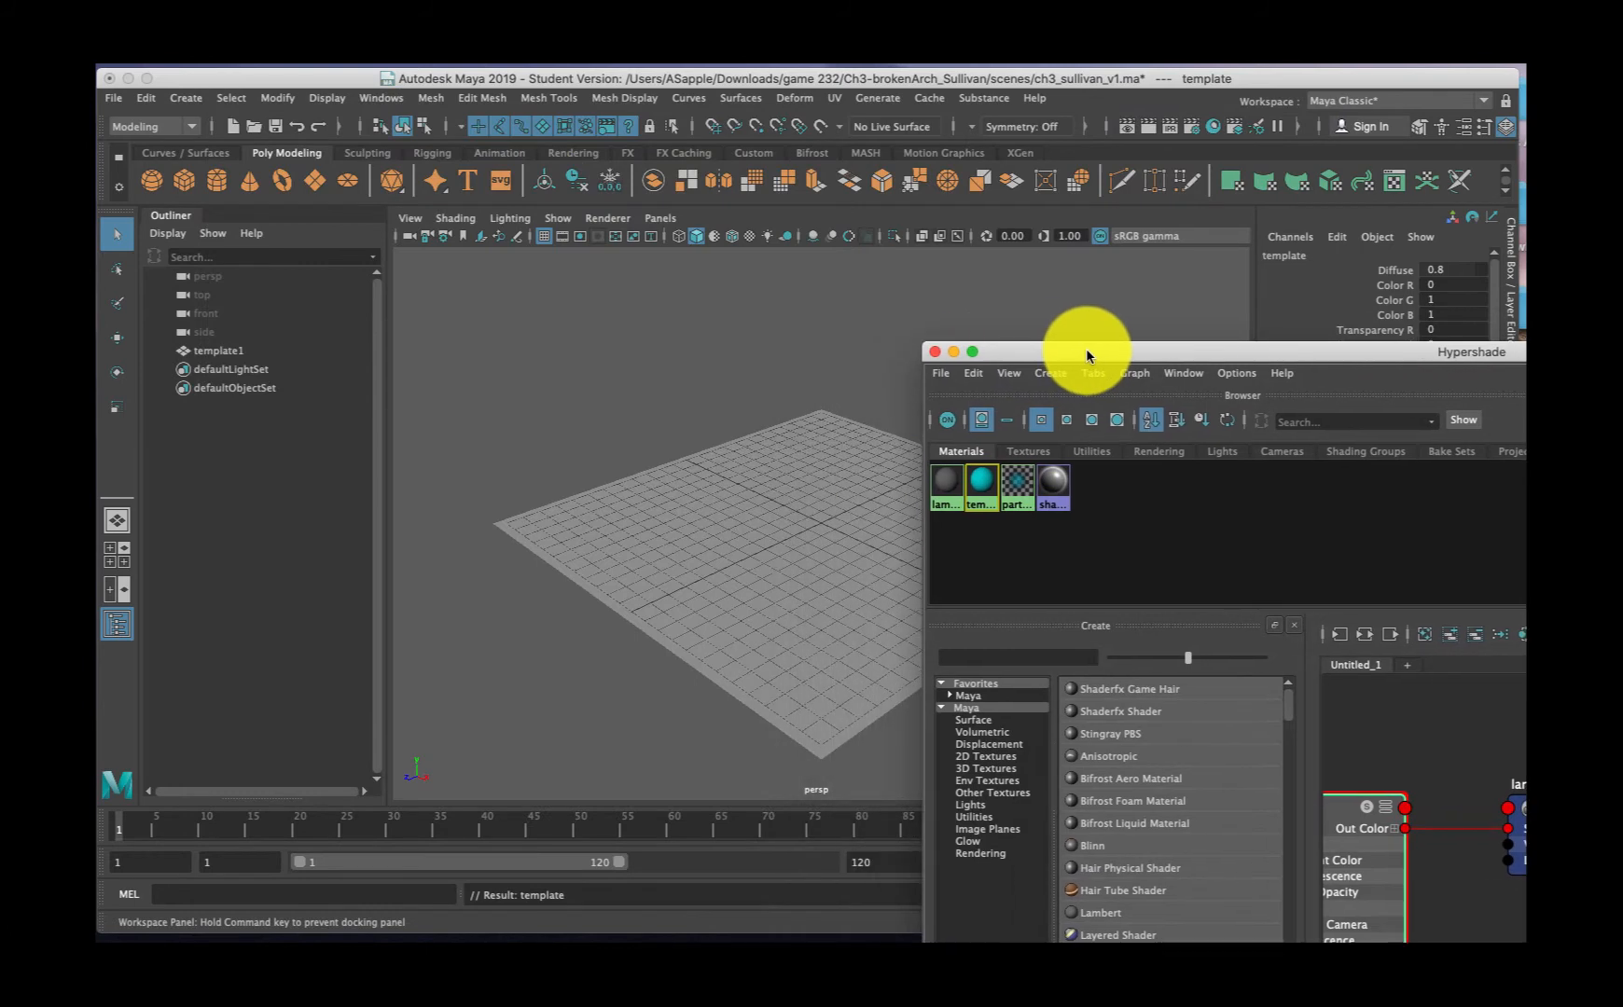
left_click(701, 509)
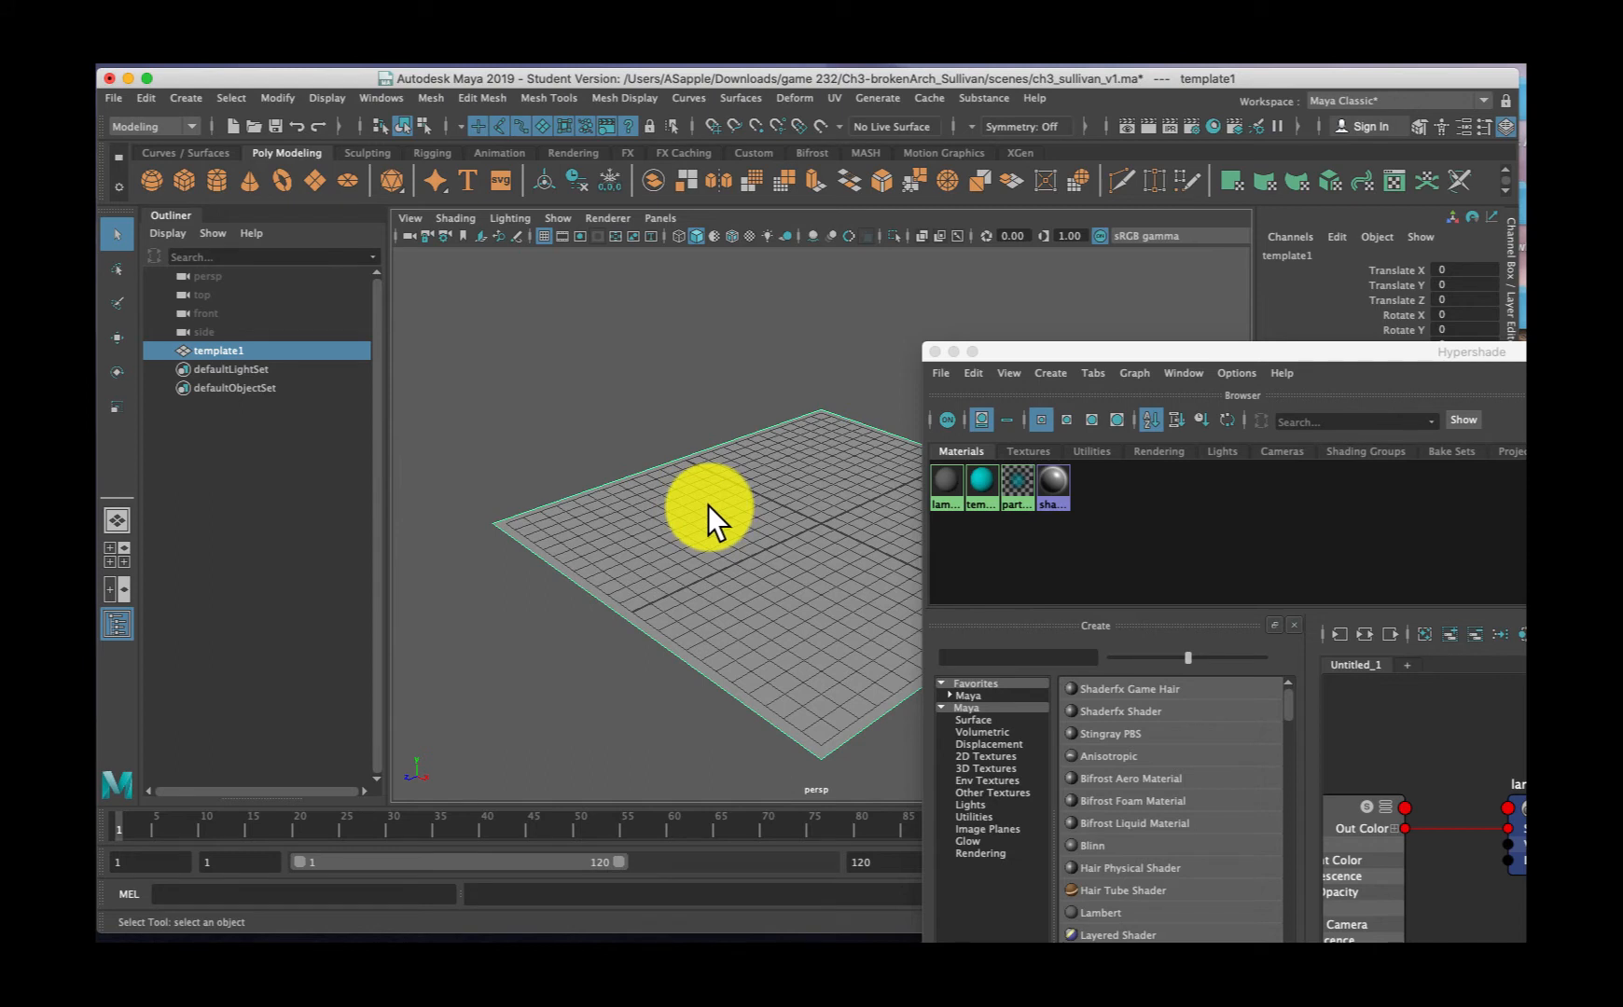
right_click(708, 508)
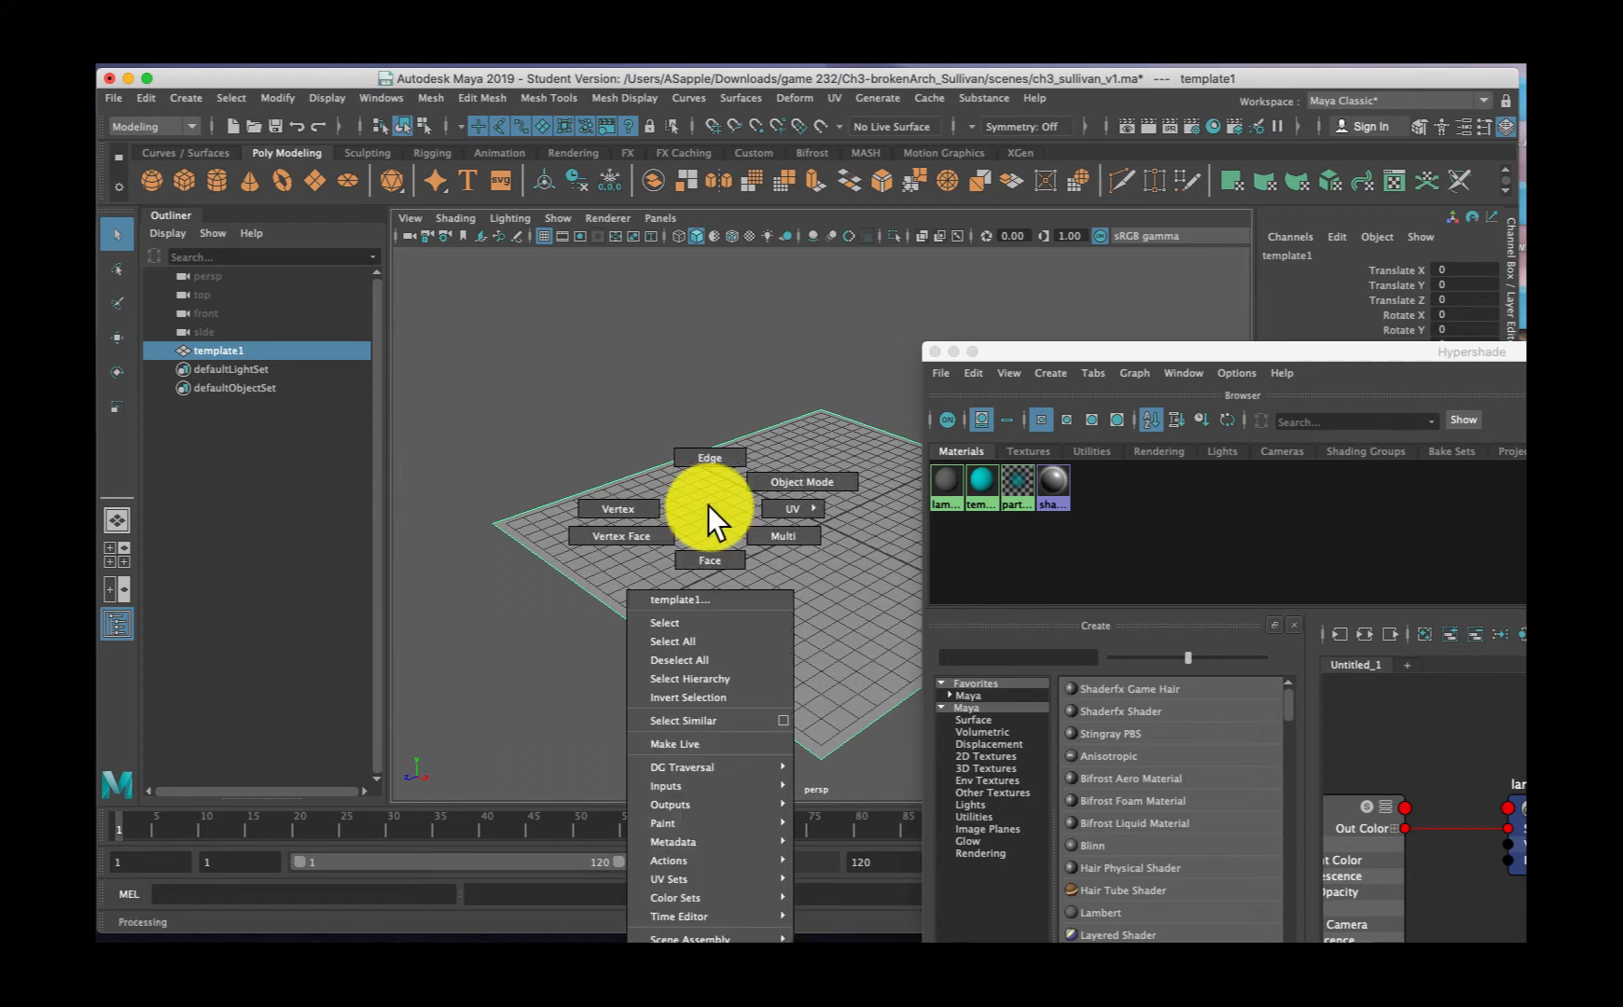
right_click_drag(708, 505, 938, 933)
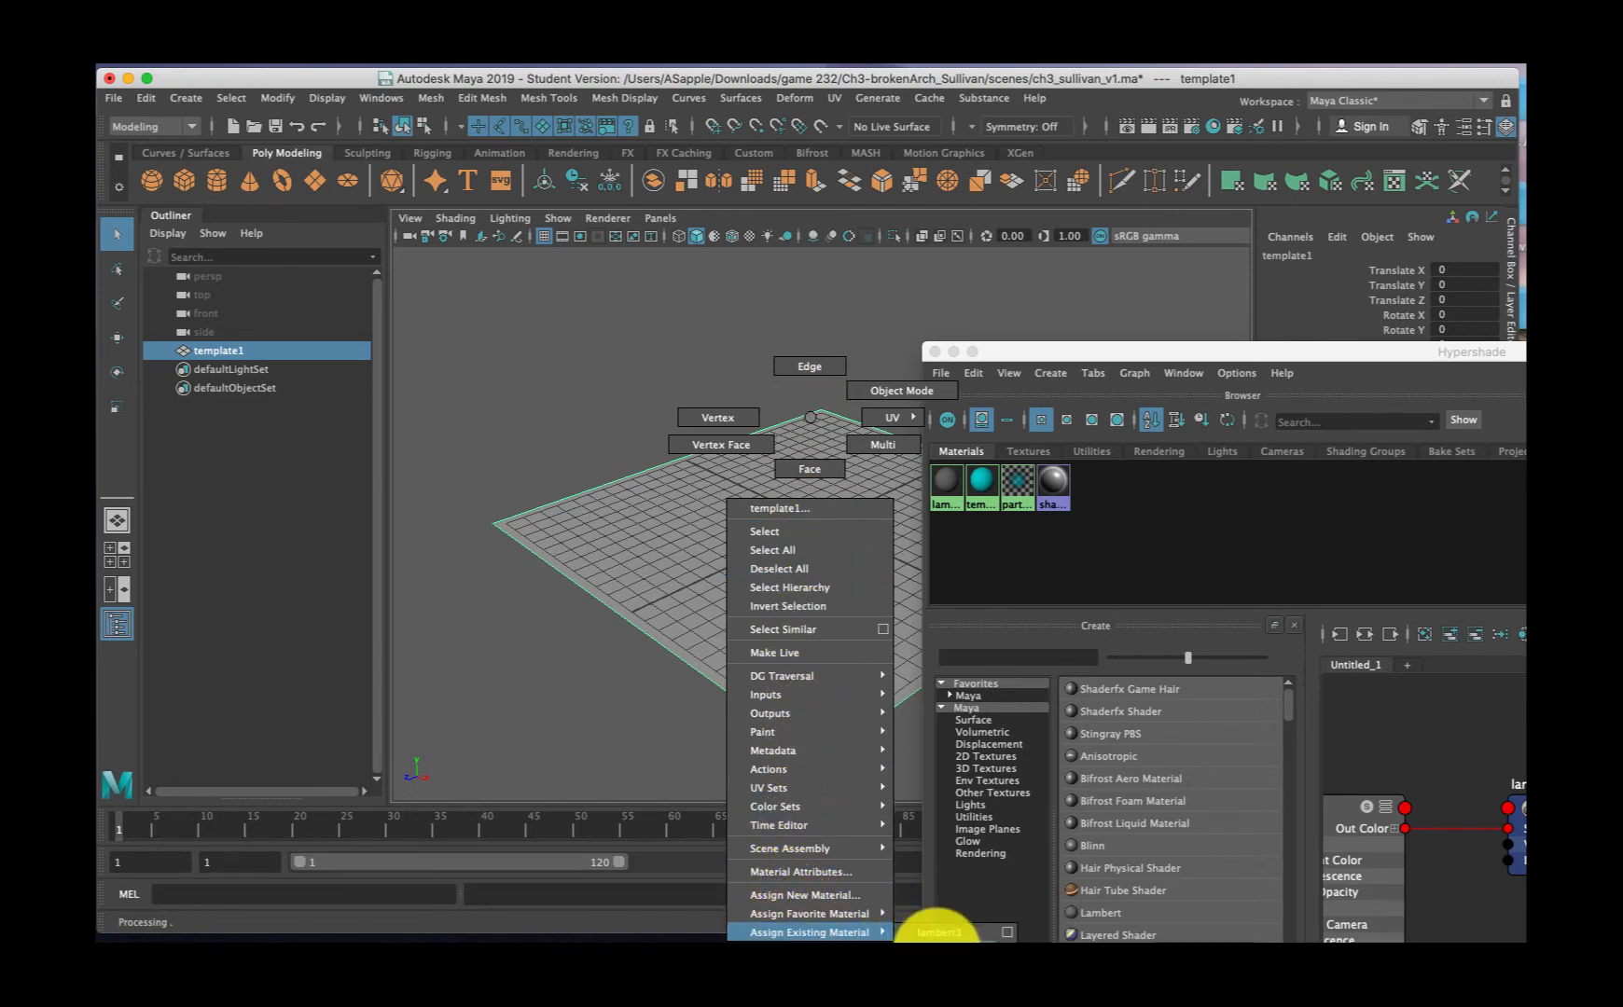
right_click_drag(937, 932, 935, 948)
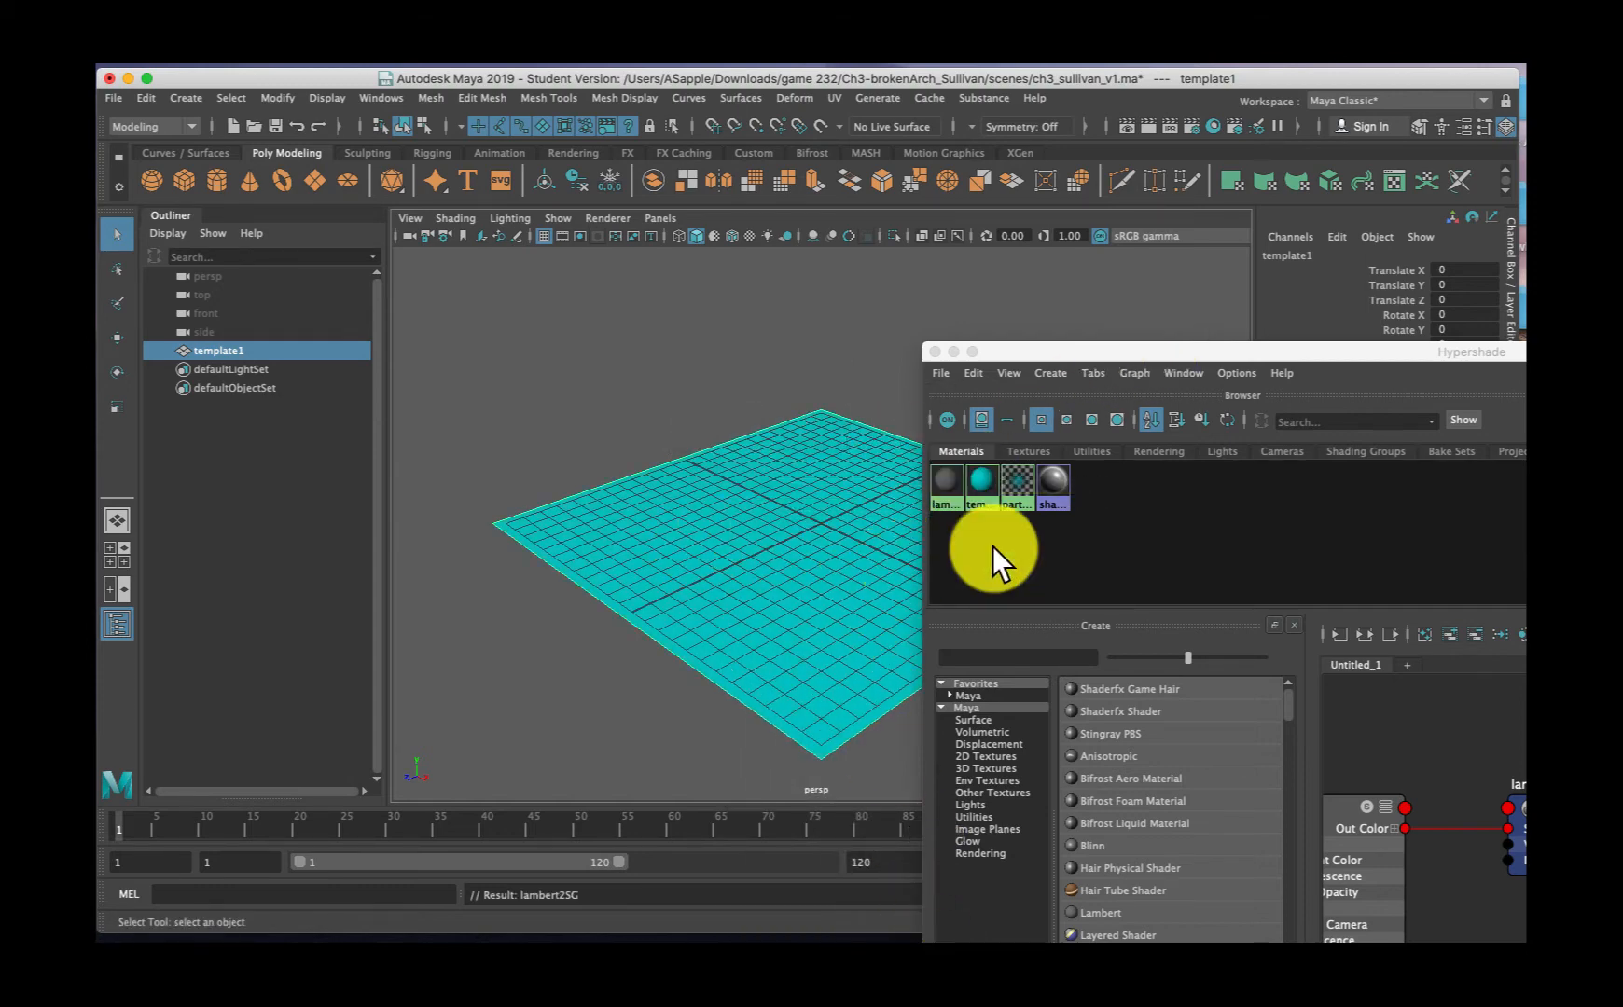
Bring the Hypershade back over the scene and connect a File texture to the template material's color
left_click_drag(1485, 352, 844, 156)
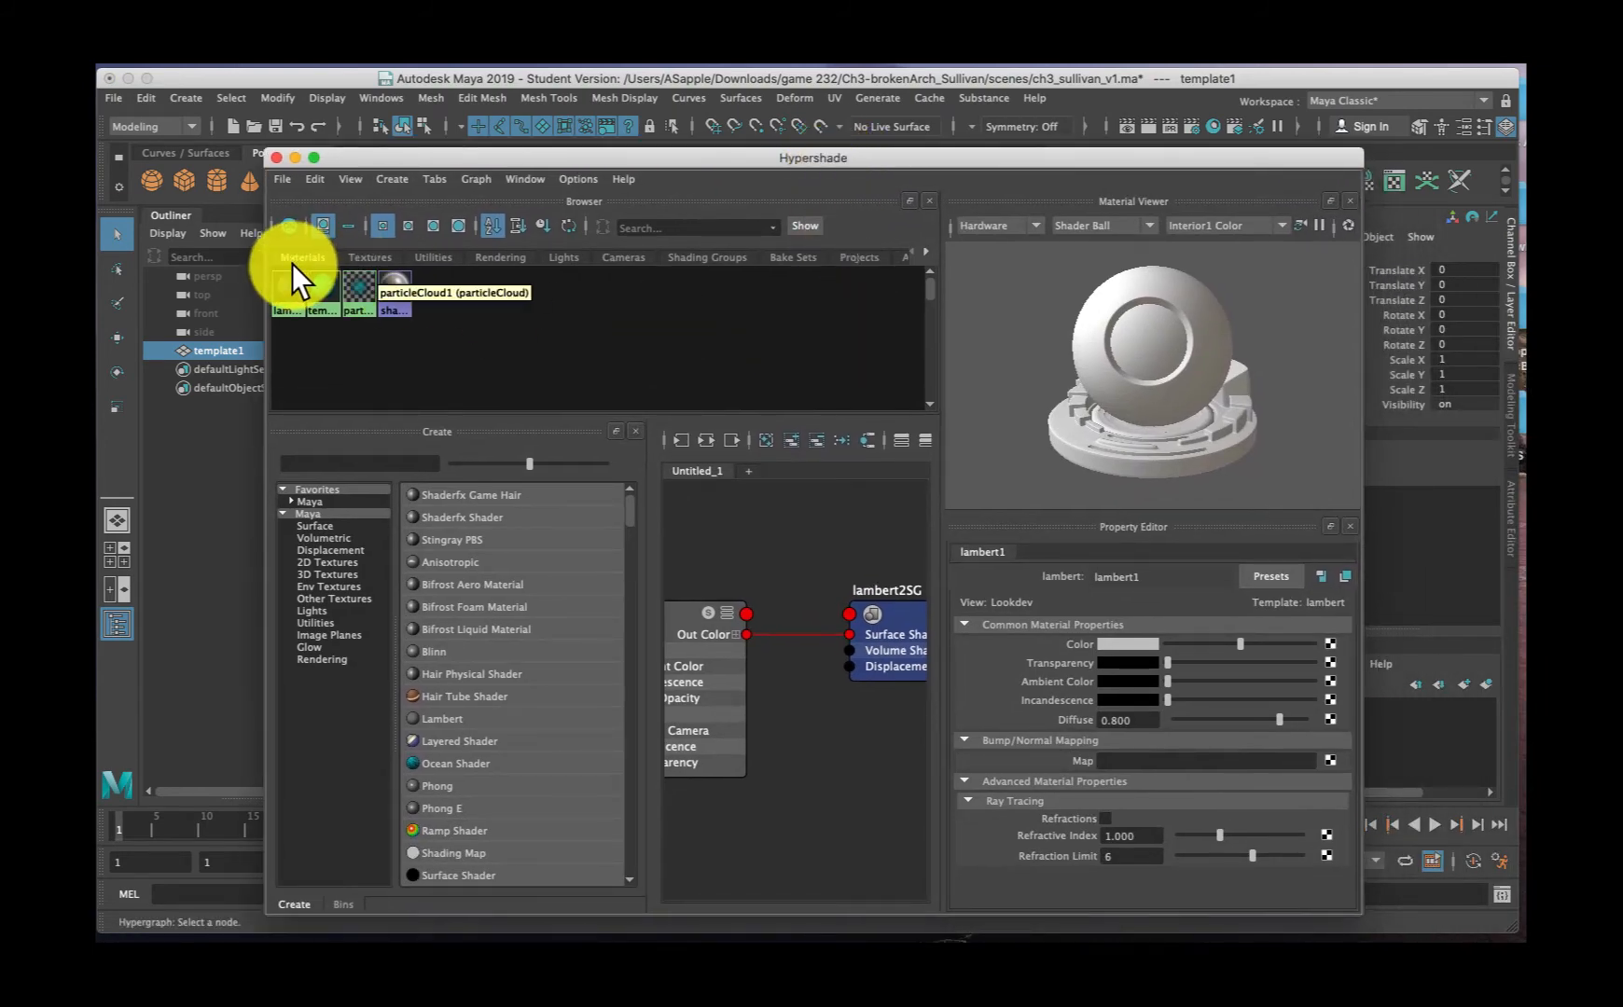
left_click(323, 291)
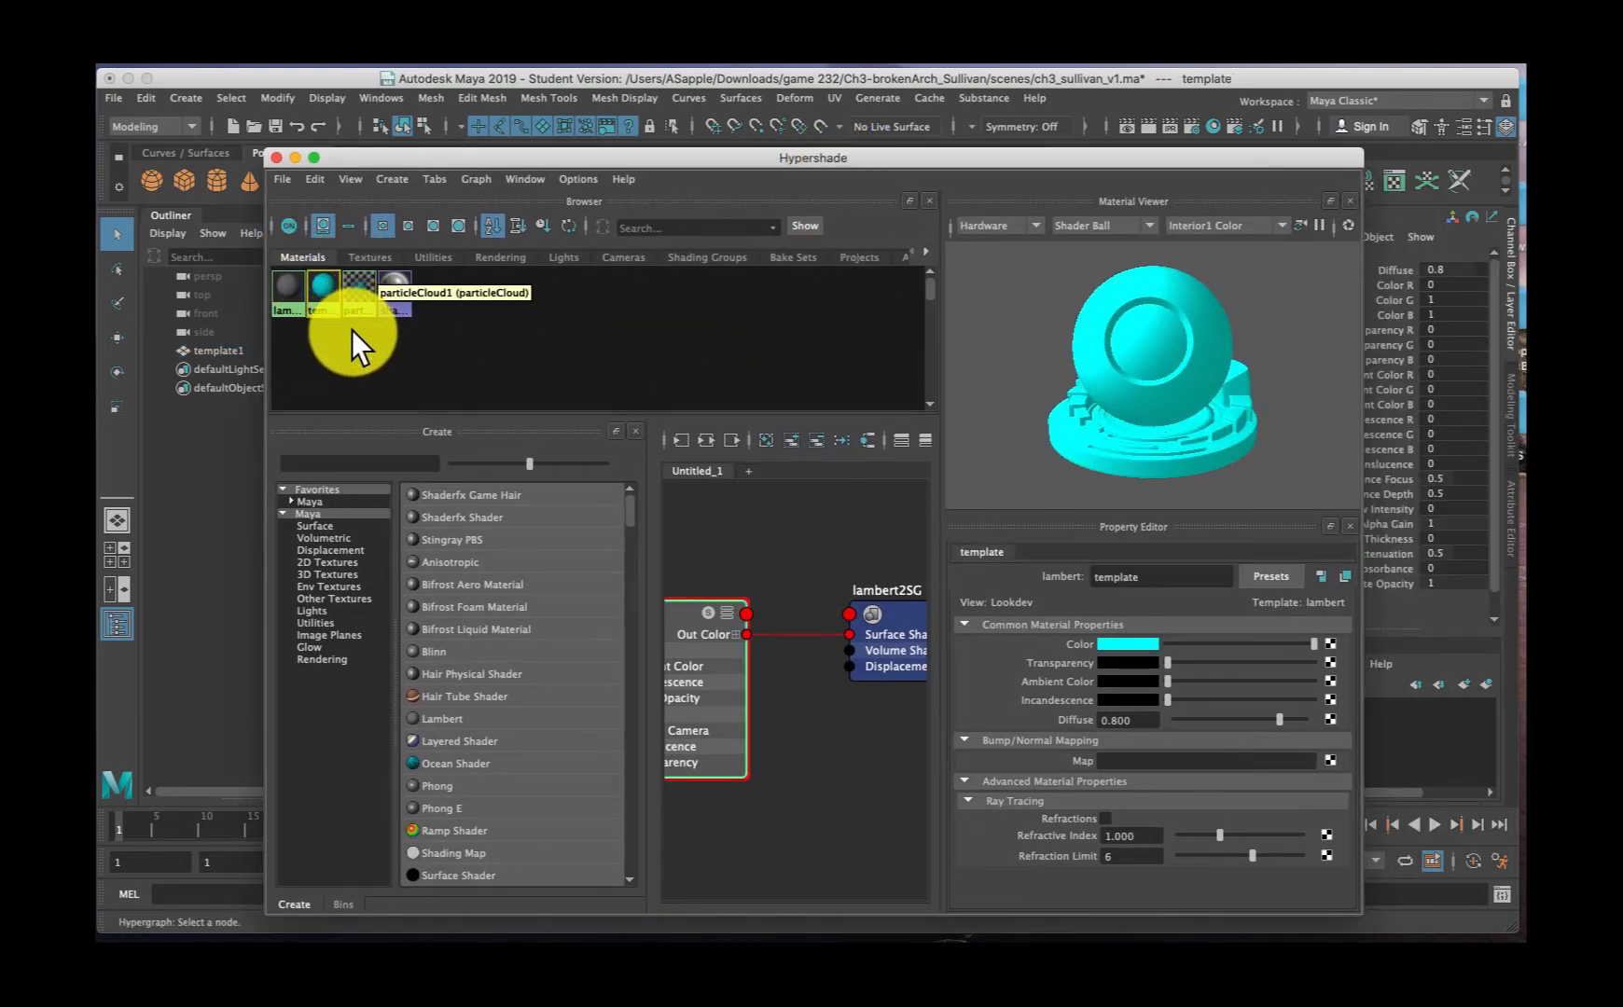
mouse_move(751, 161)
left_mouse_down()
mouse_move(793, 755)
mouse_move(848, 221)
mouse_move(819, 120)
mouse_move(724, 152)
left_mouse_up()
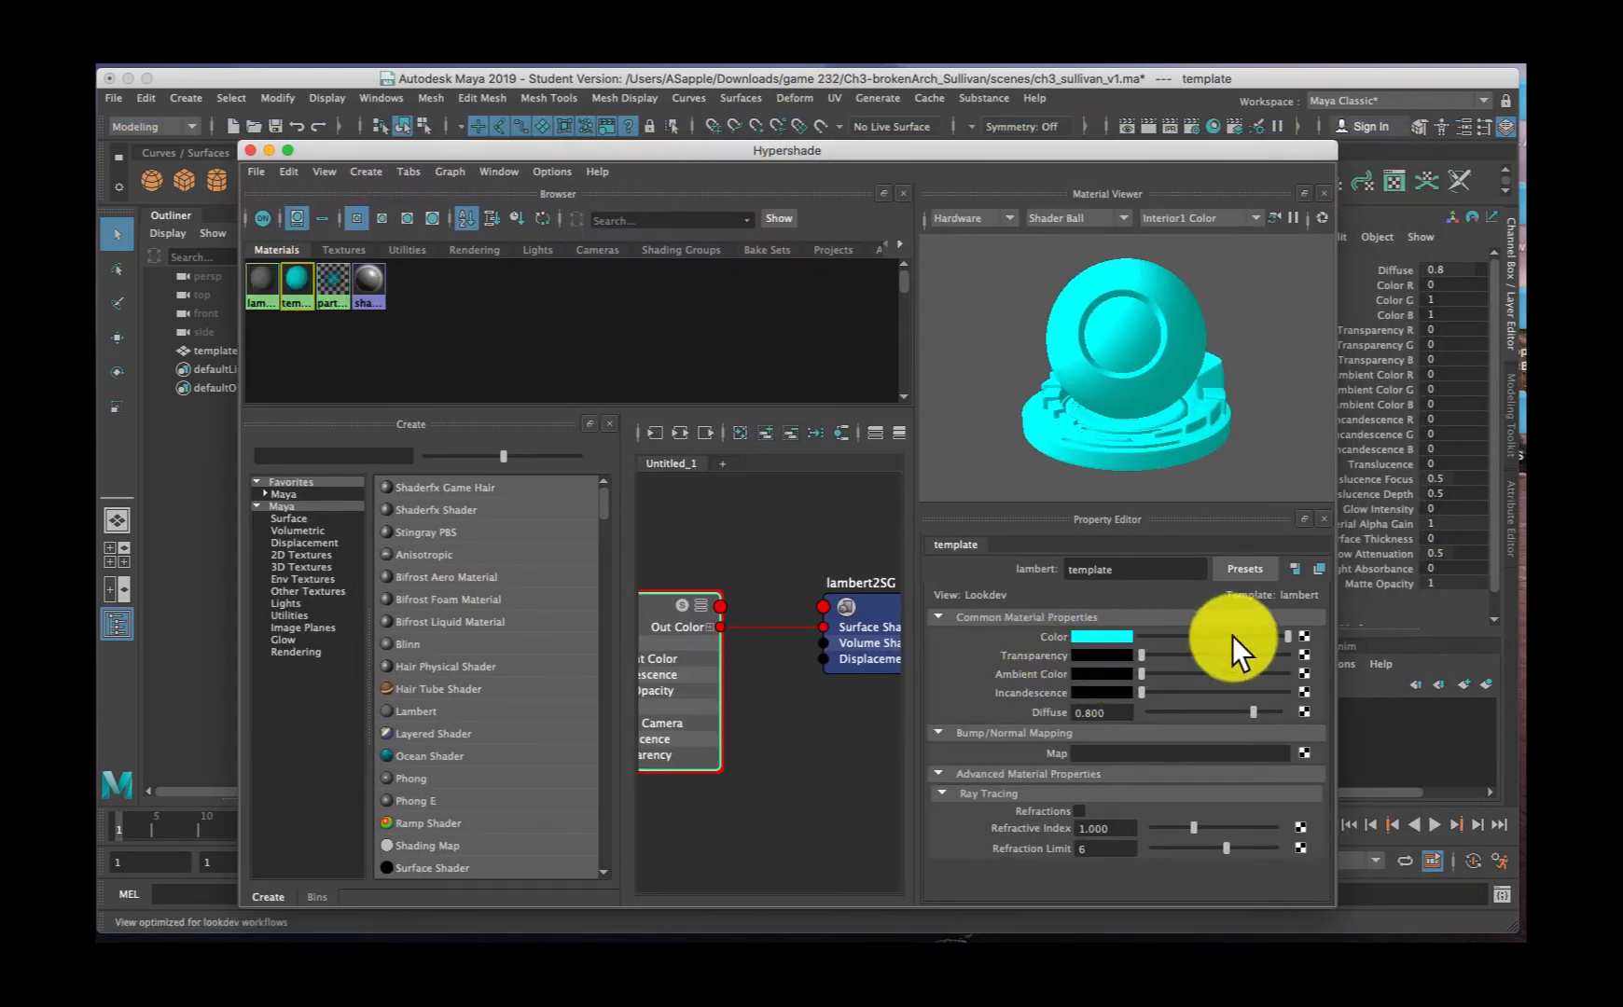
left_click(1303, 635)
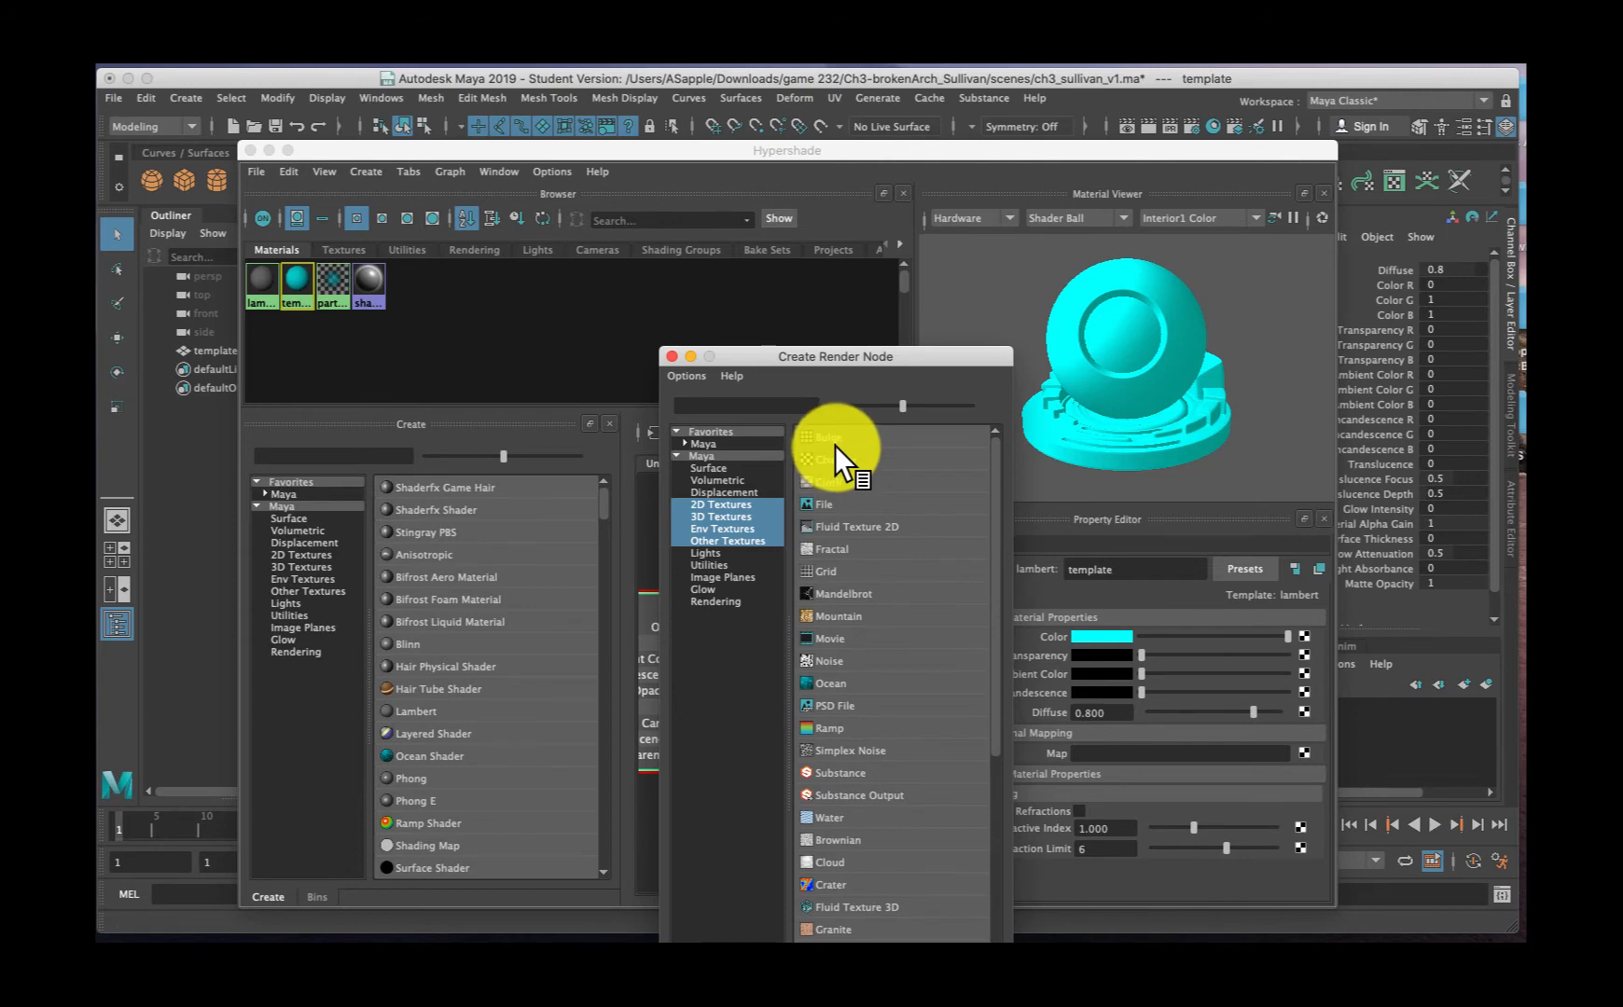
left_click(832, 504)
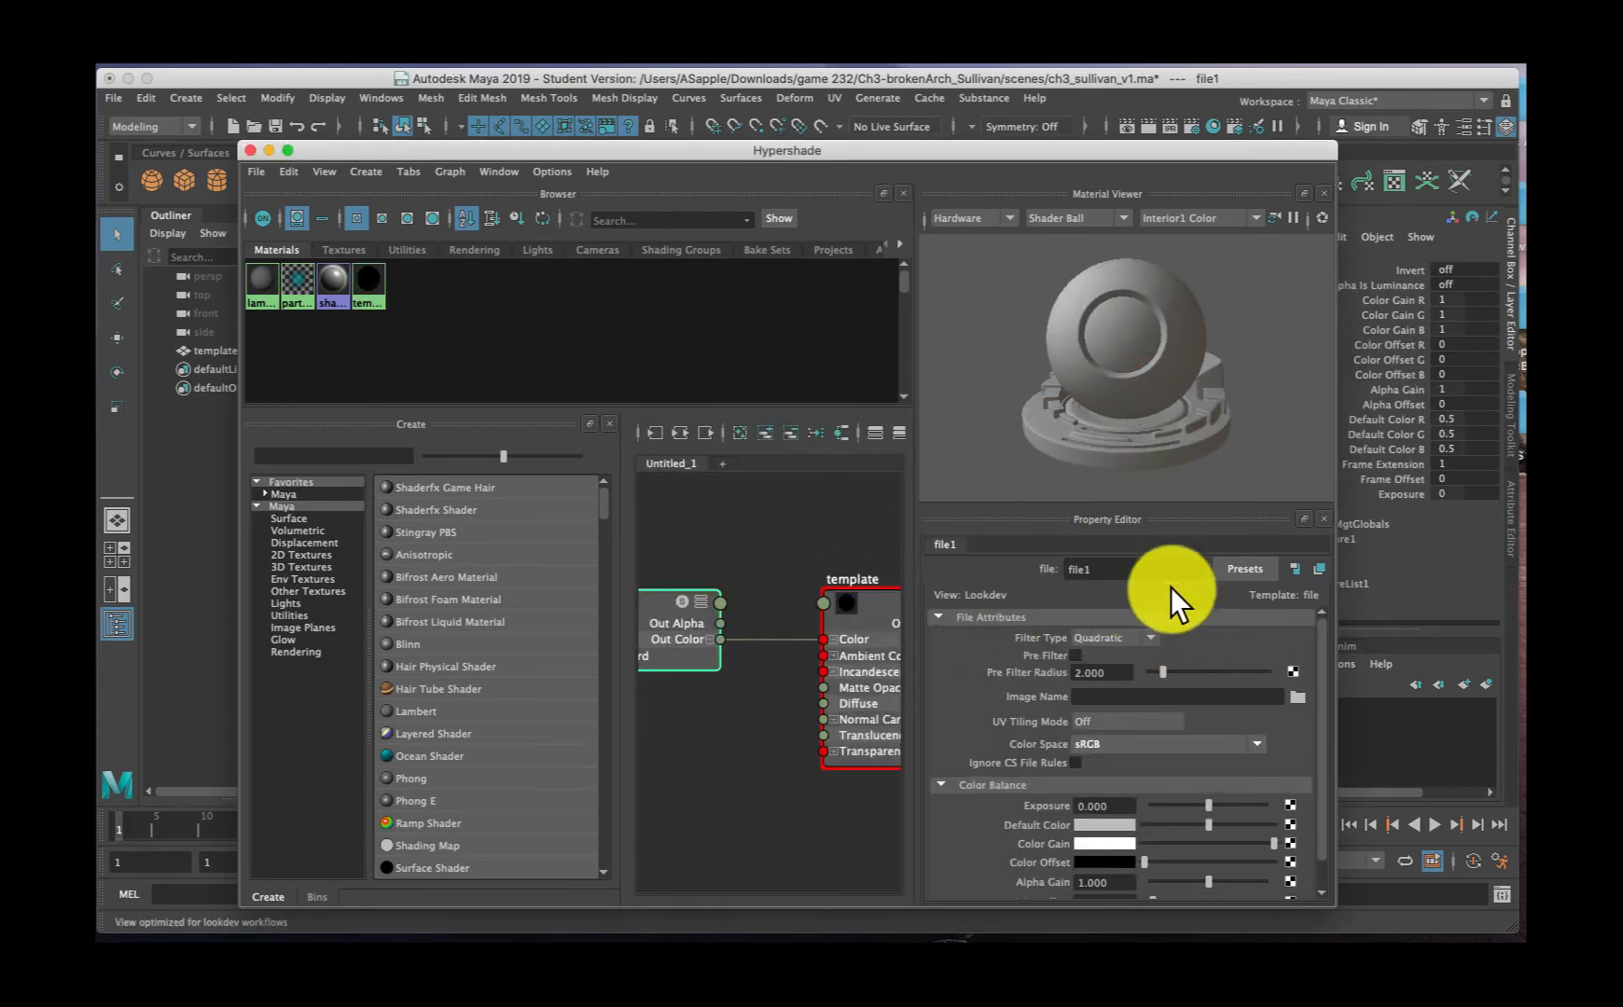
Load brokenArch_ColorMap.tif from the project's sourceimages folder as the file texture's image
left_click(1296, 696)
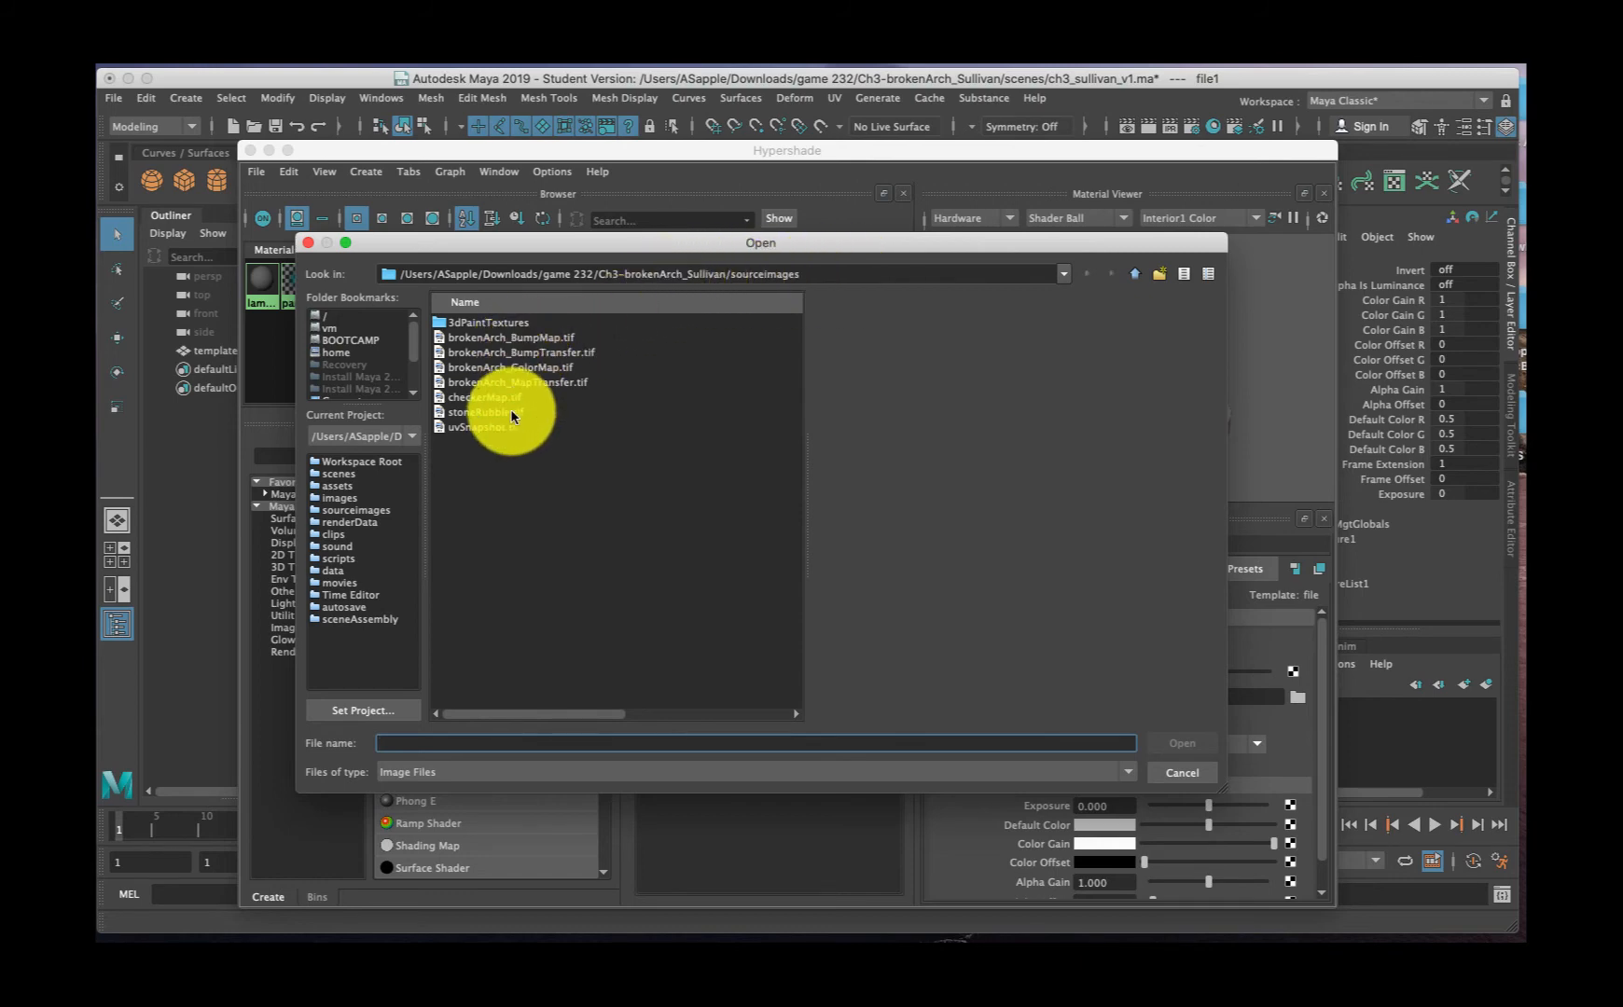
left_click(516, 383)
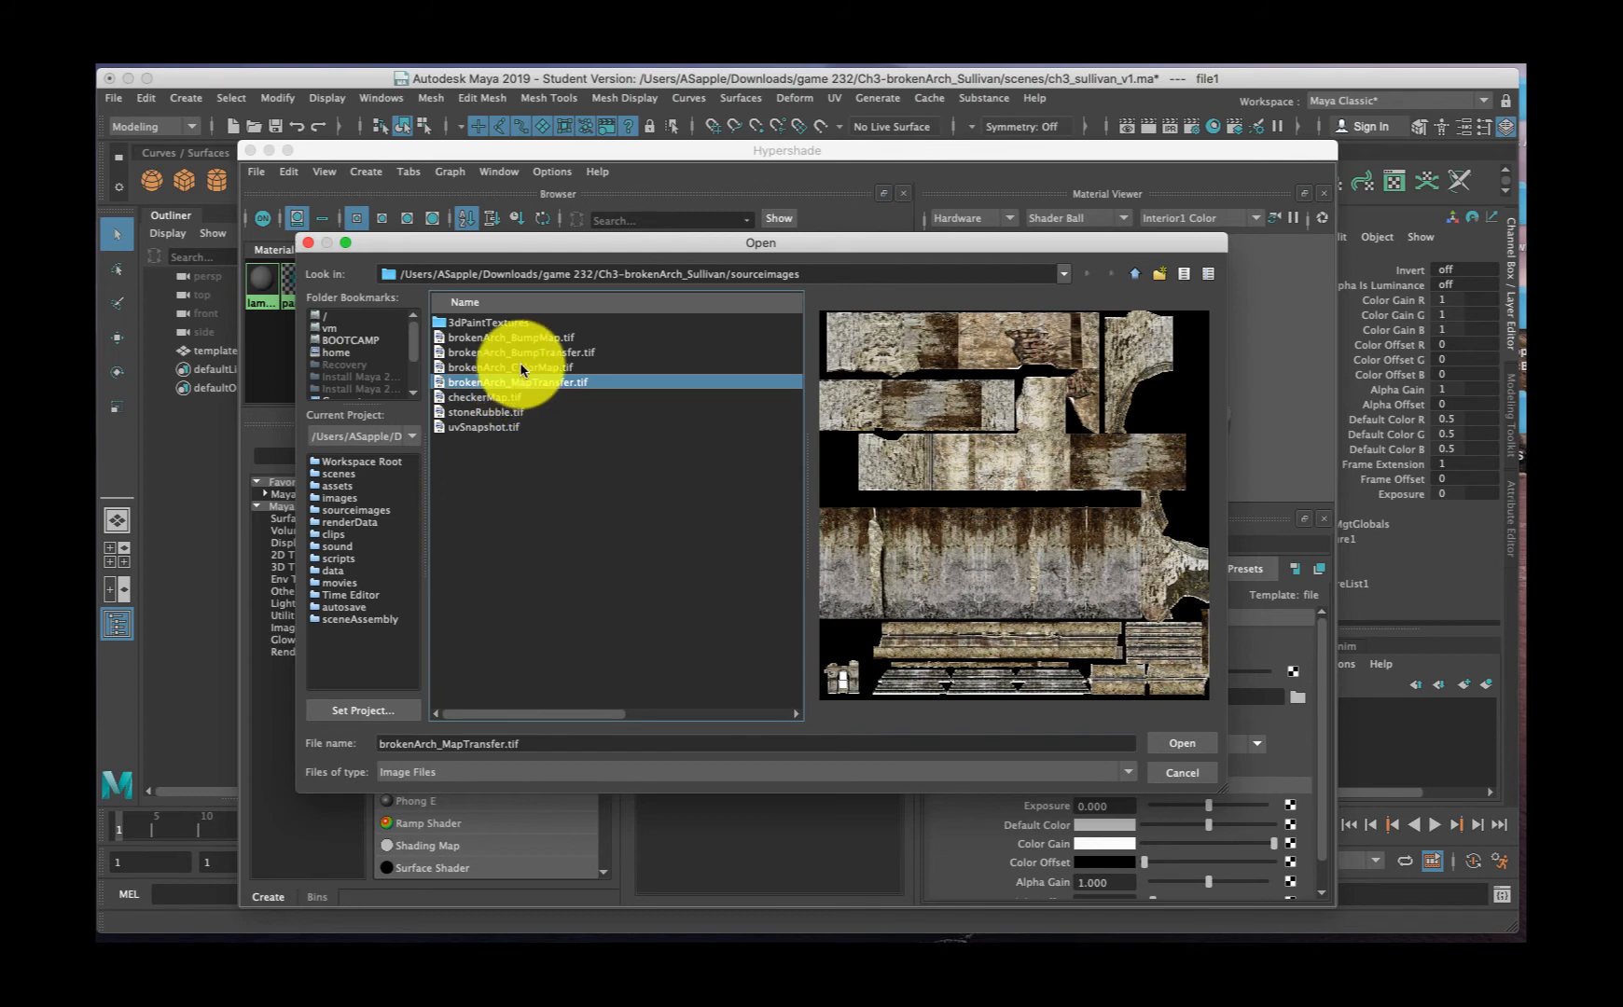
left_click(523, 352)
left_click(525, 338)
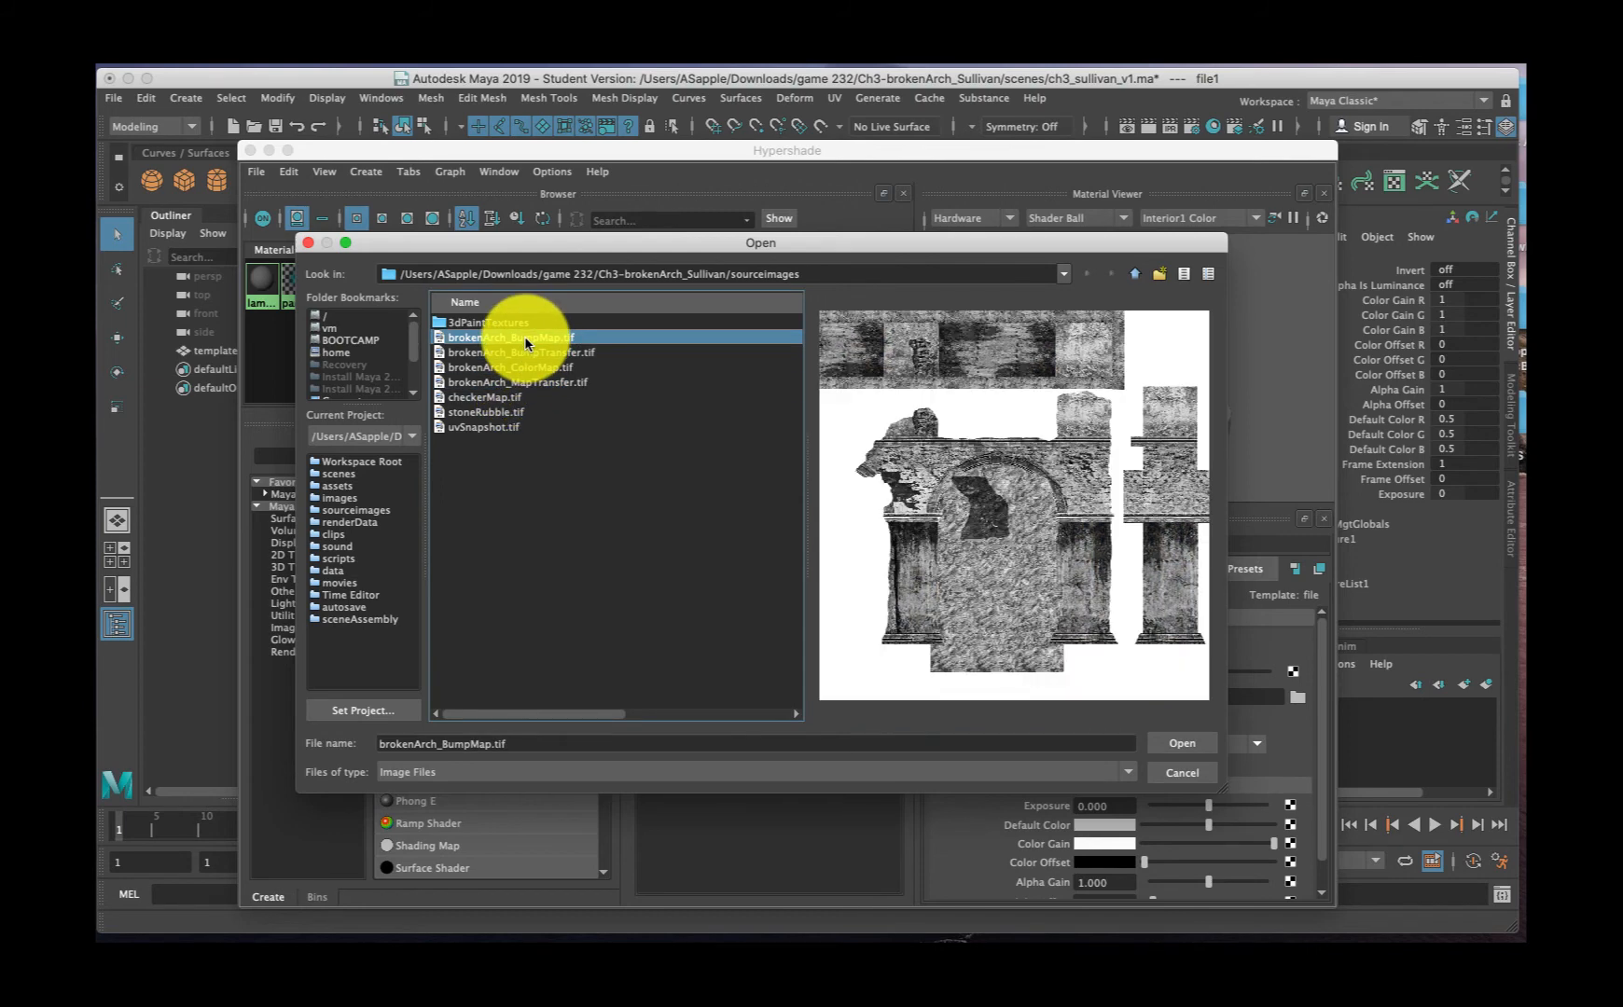
left_click(522, 366)
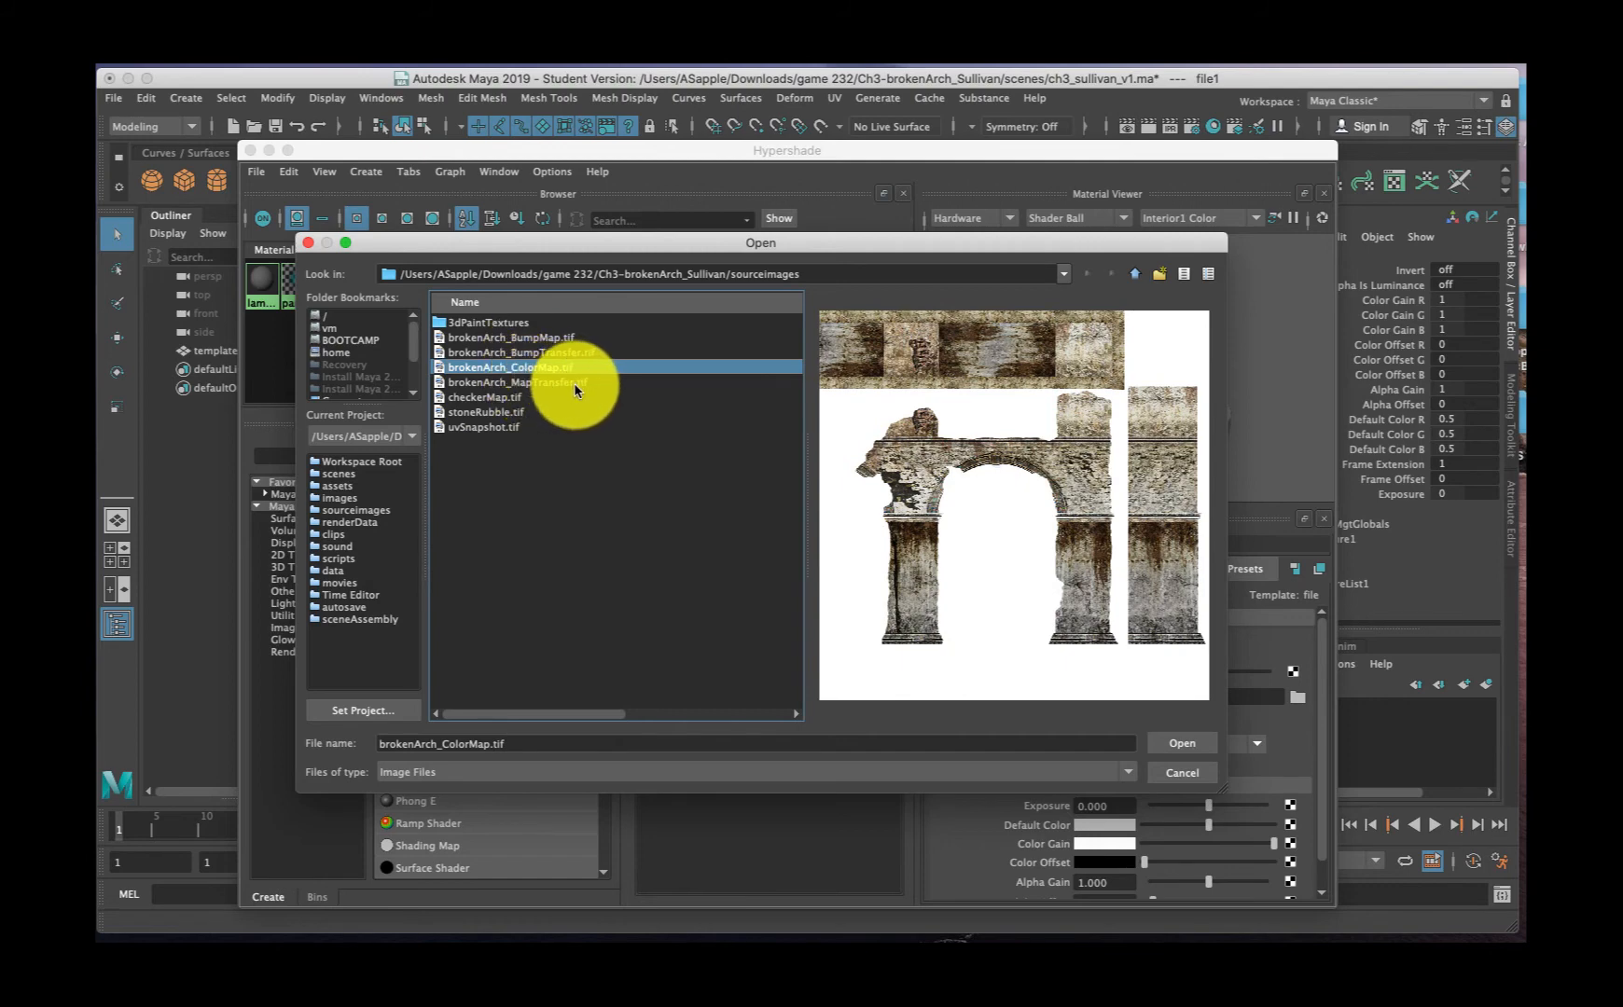
left_click(1190, 743)
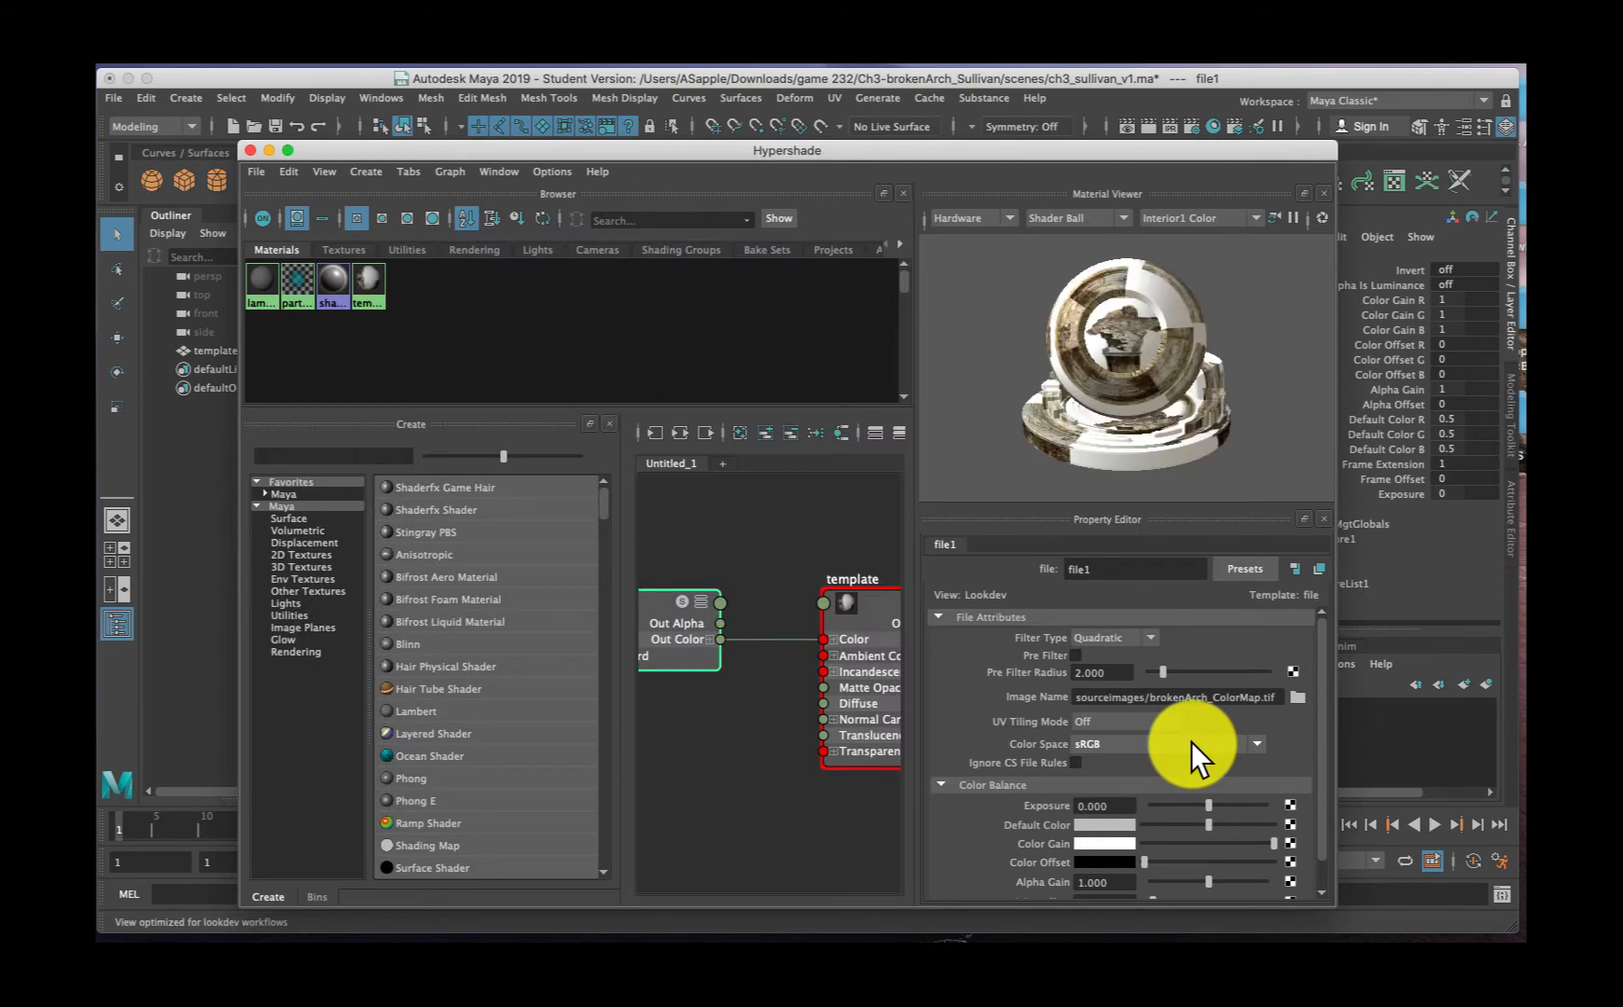
Check that the file texture's image path is relative to the project's sourceimages folder
left_click_drag(1209, 697, 1000, 695)
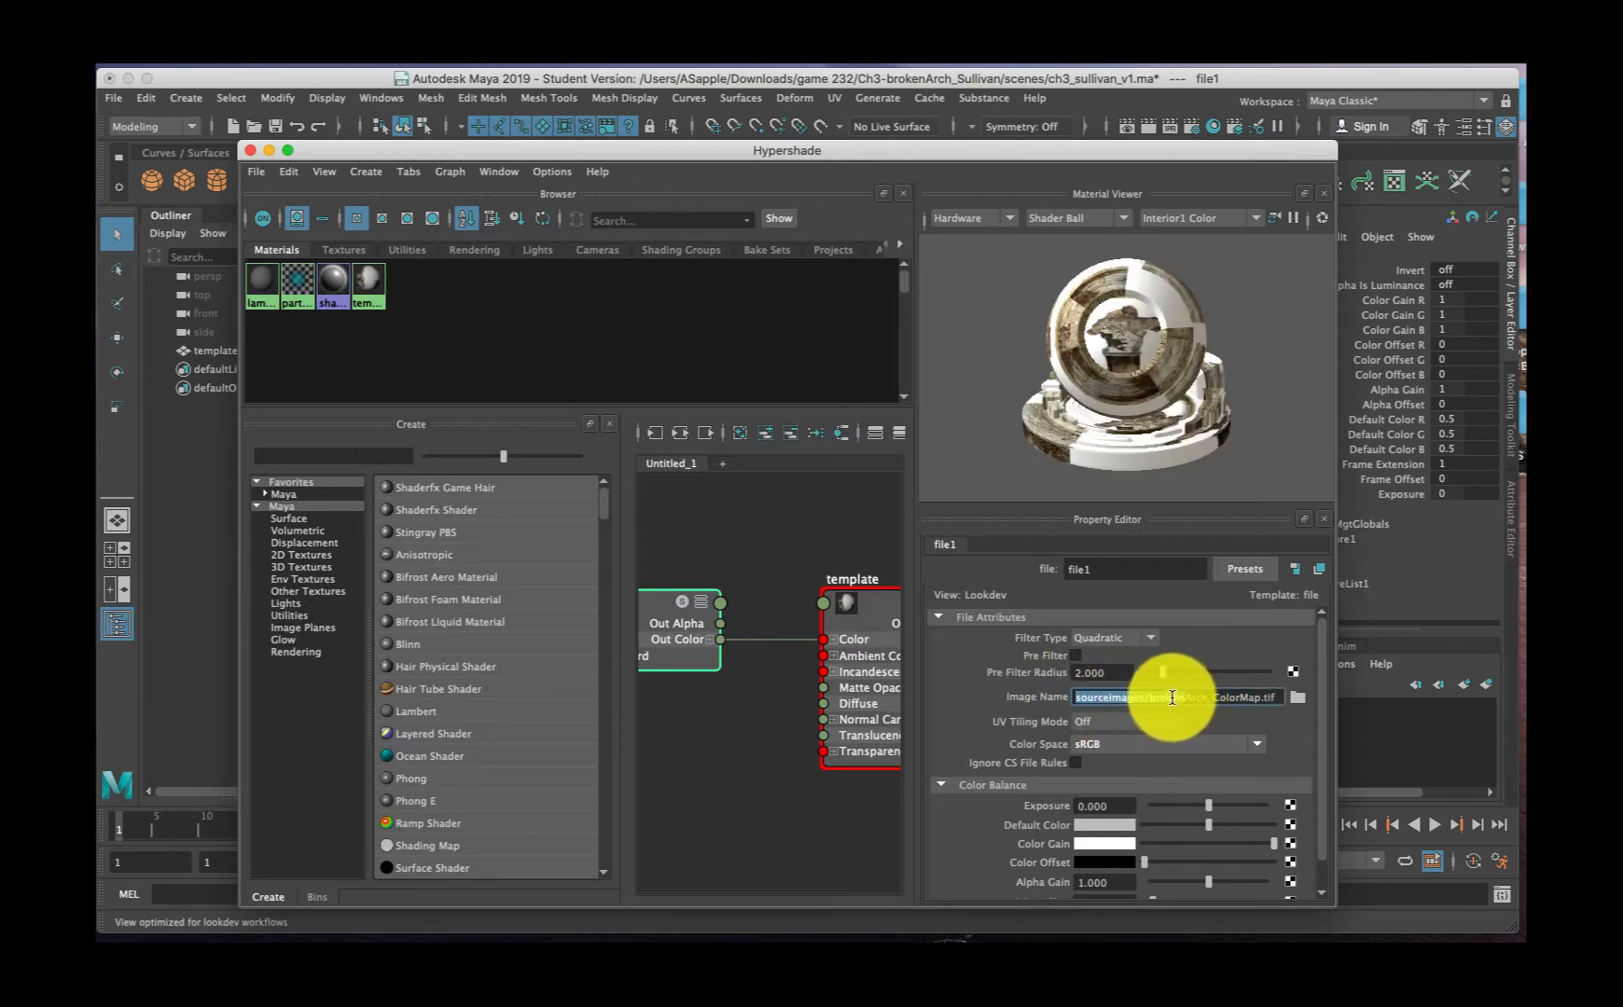
left_click(1104, 698)
left_click_drag(1165, 698, 981, 687)
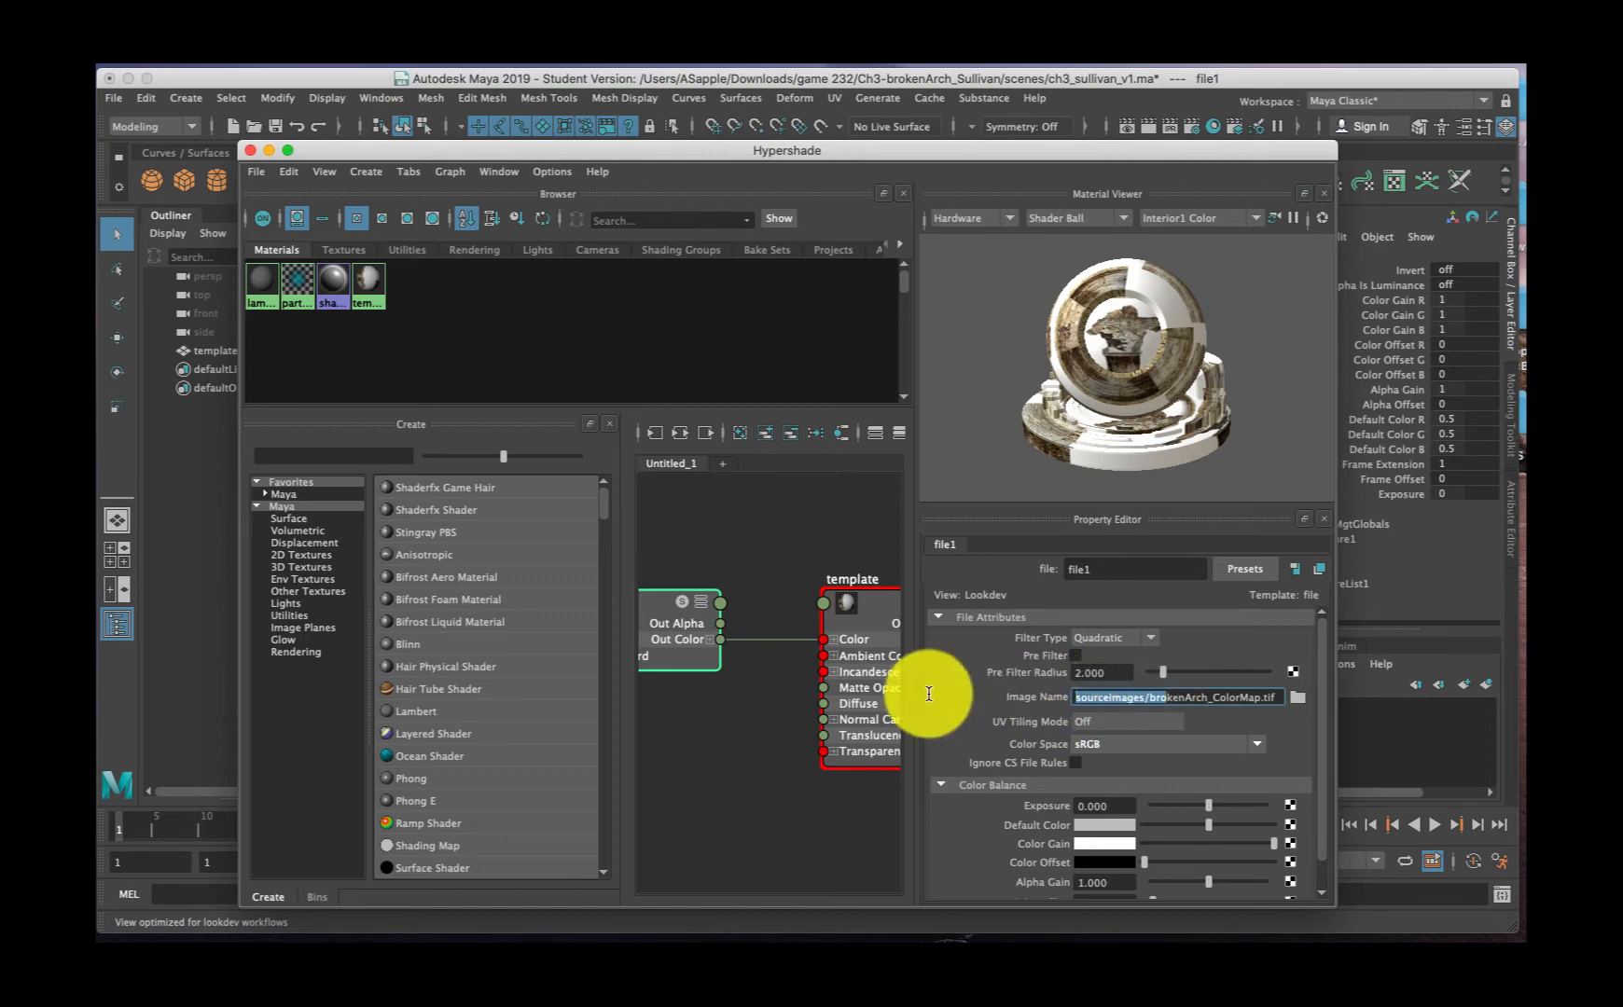
left_click_drag(938, 695, 1090, 698)
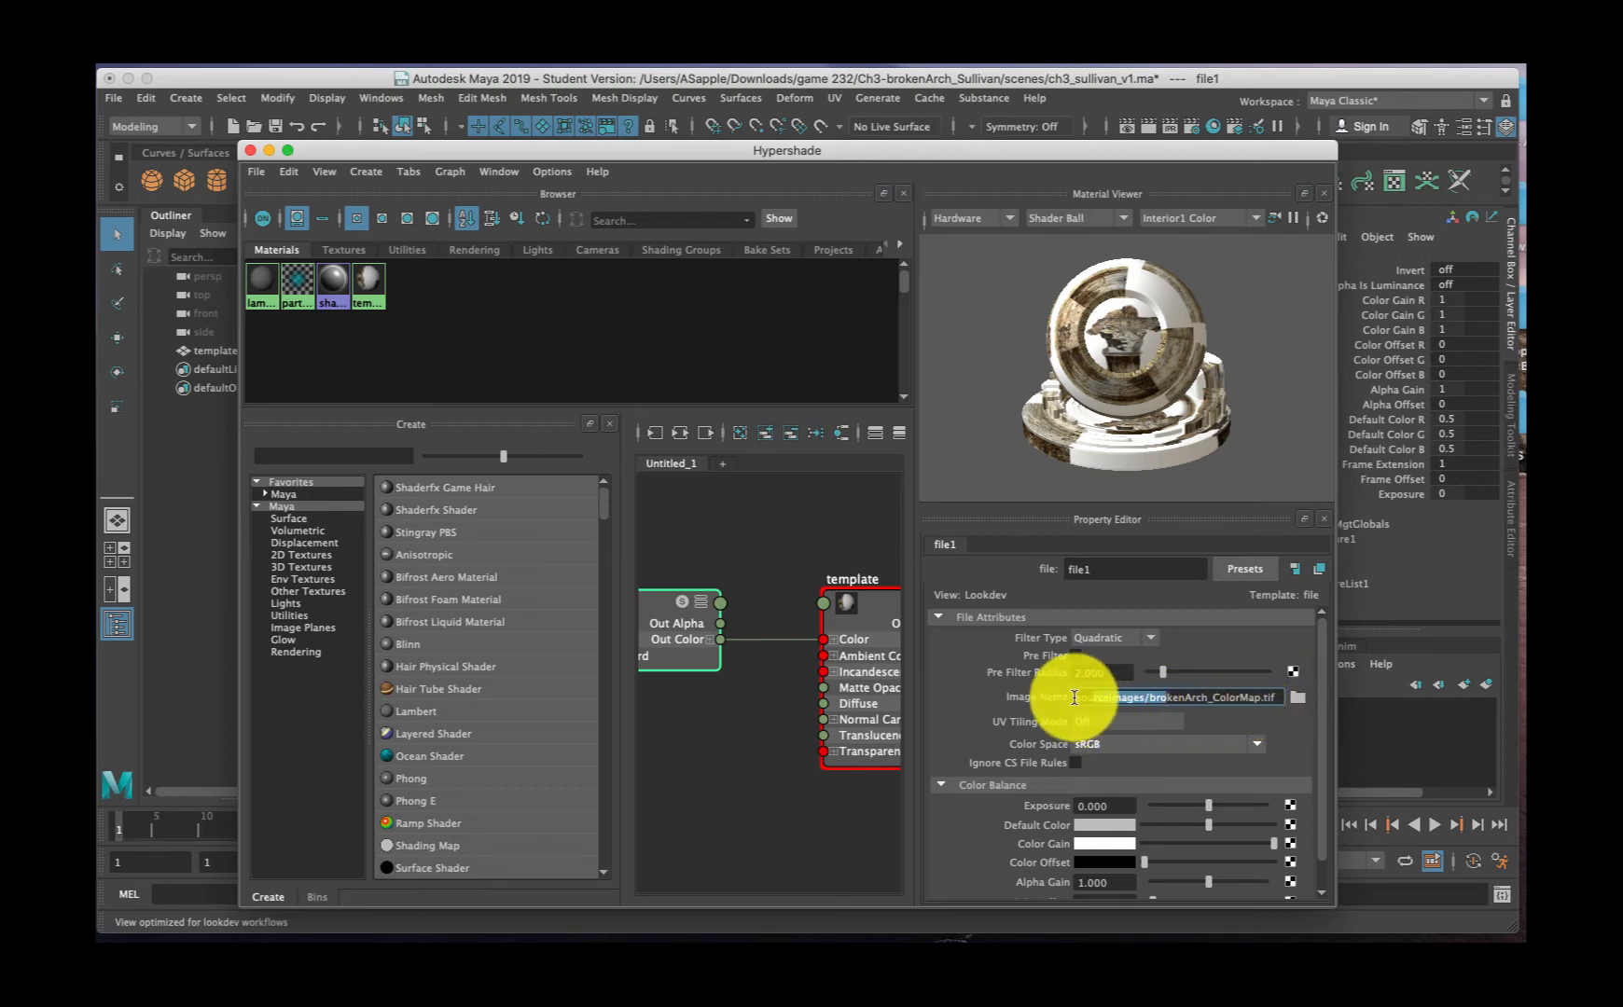
left_click(1075, 698)
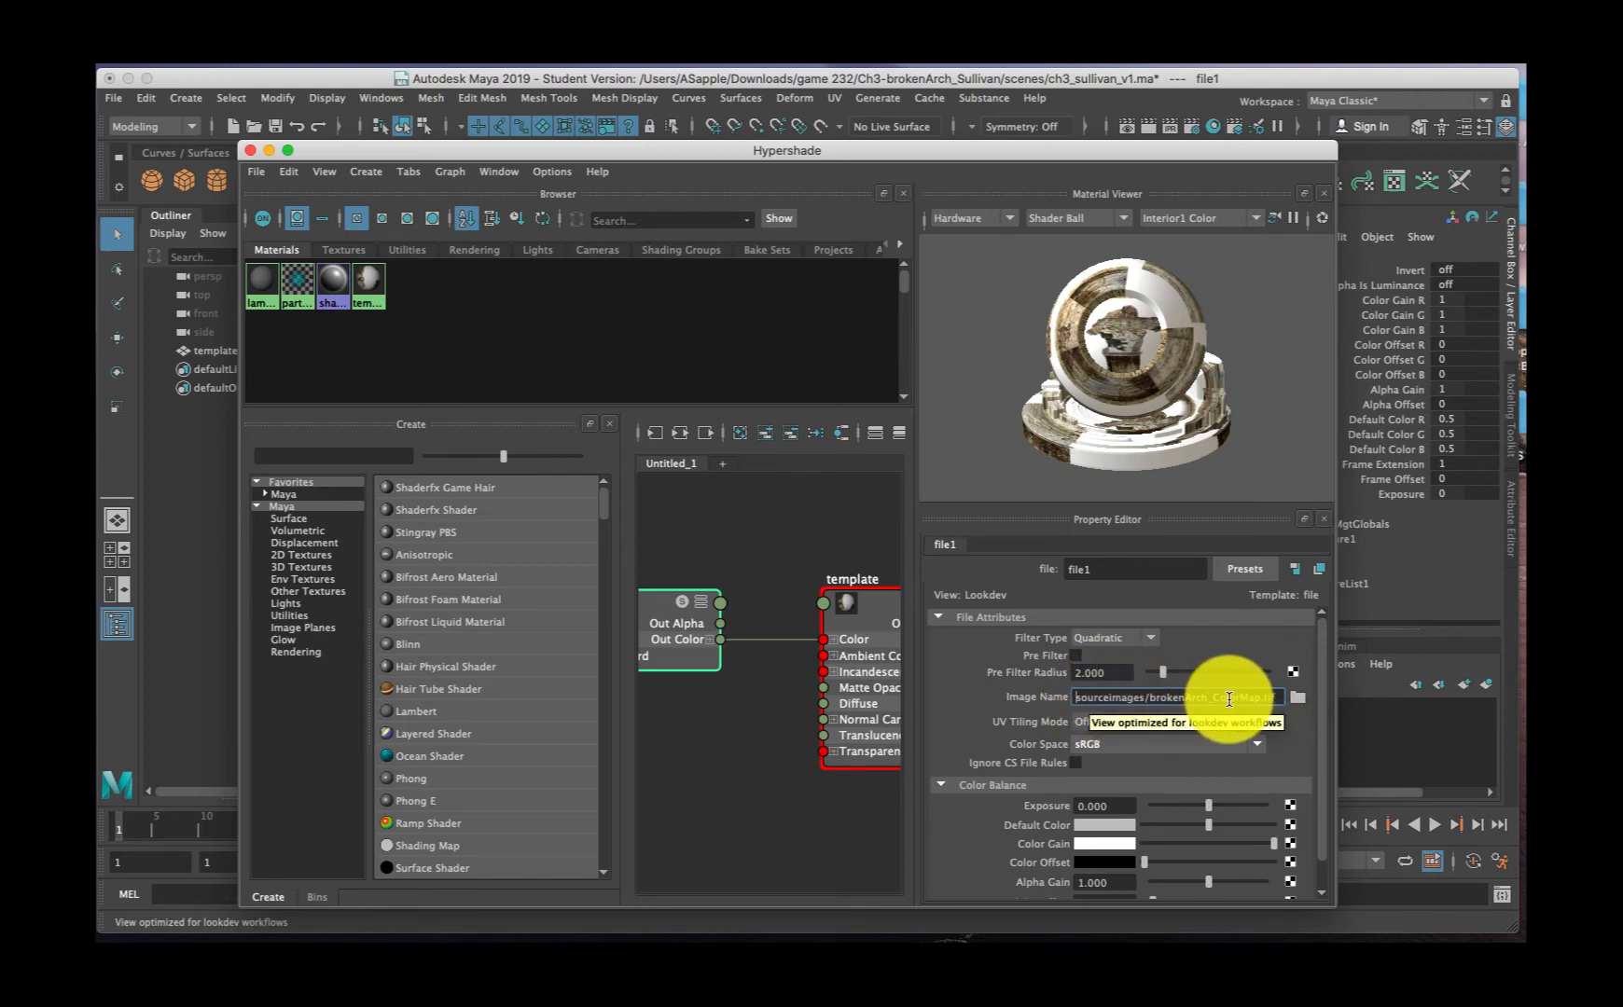
left_click_drag(1229, 699, 1045, 698)
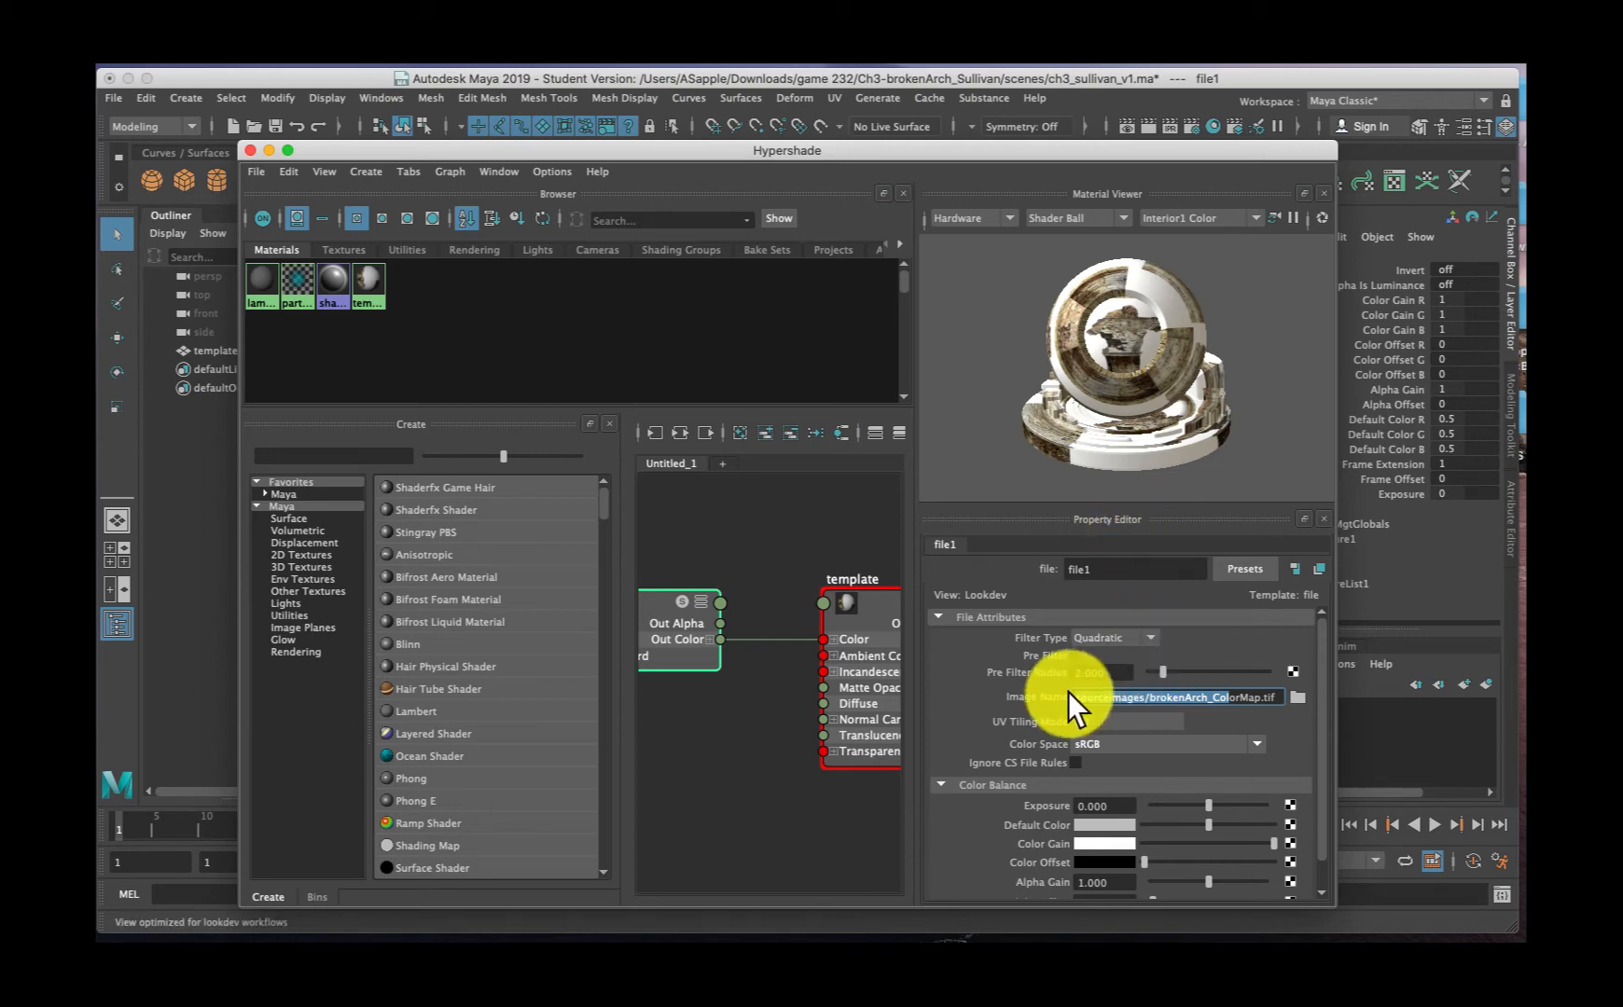
left_click(1091, 698)
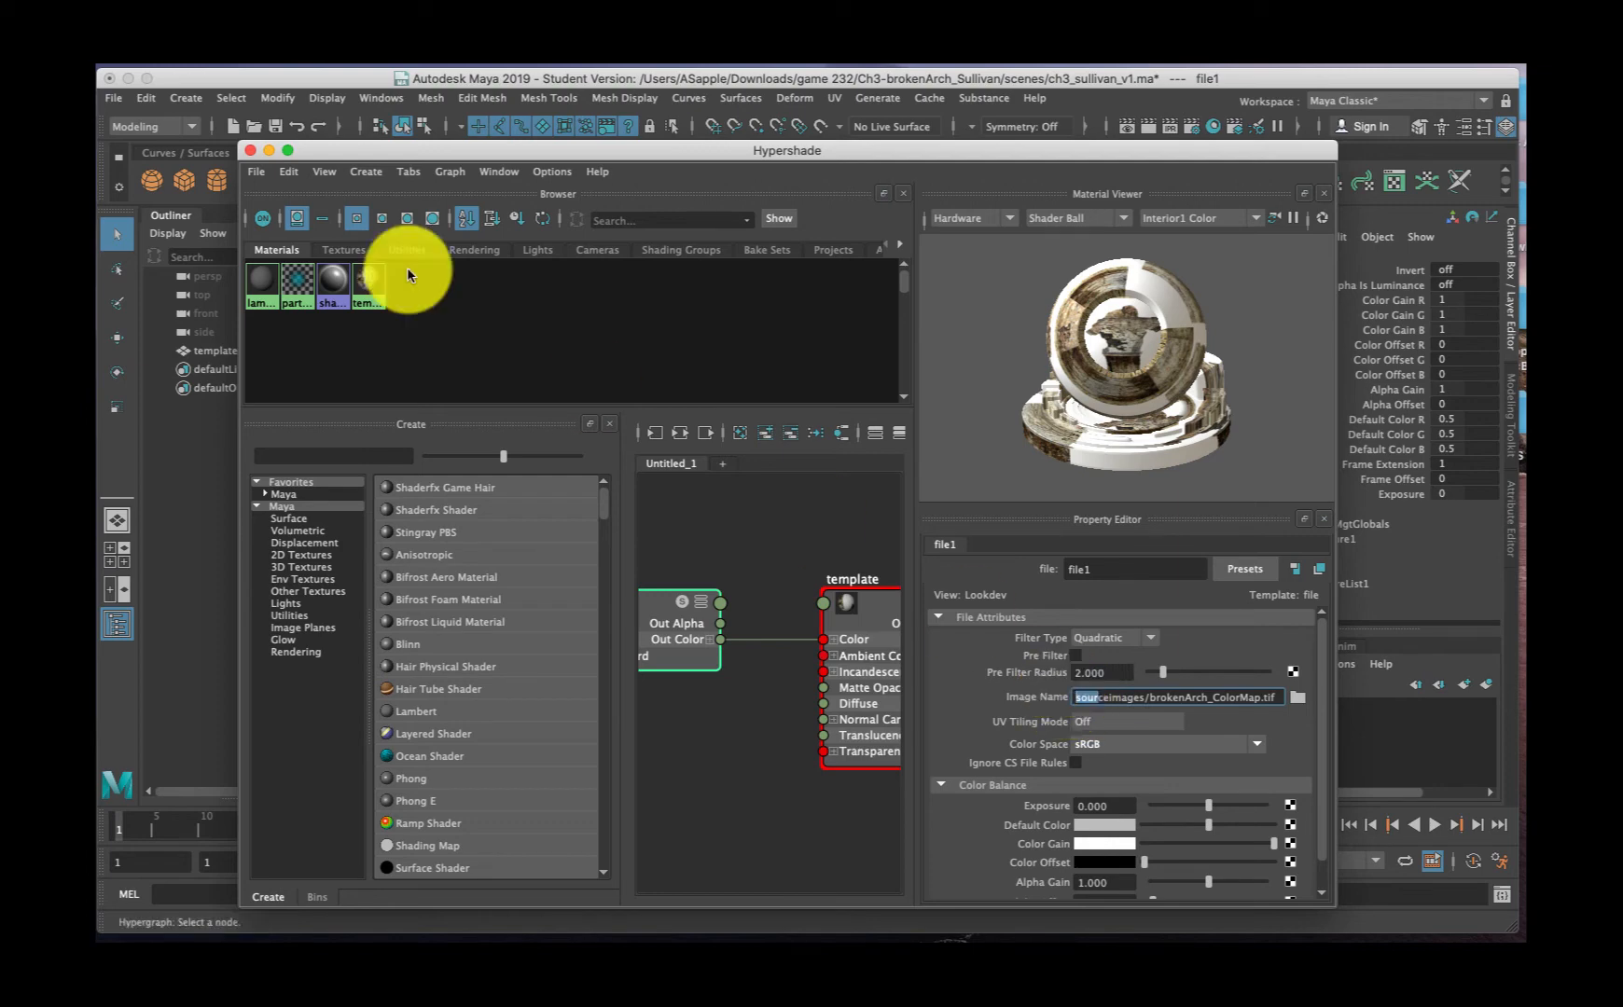
Close the Hypershade and turn on hardware texturing in the perspective view
left_click(251, 149)
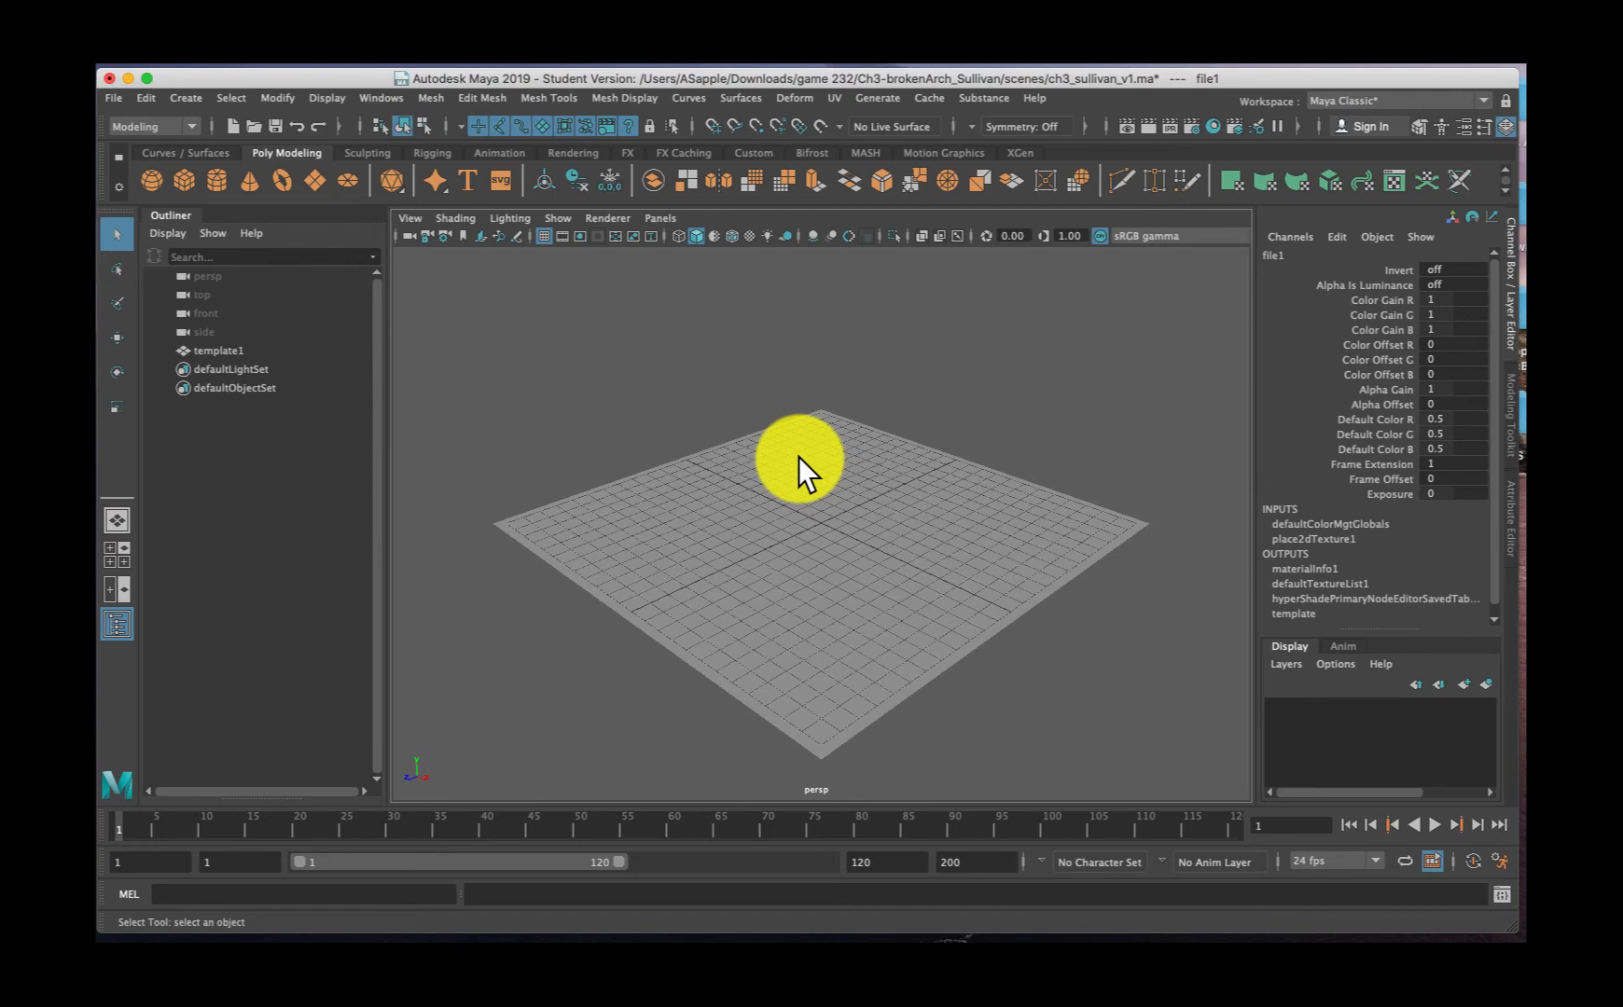
left_click(462, 218)
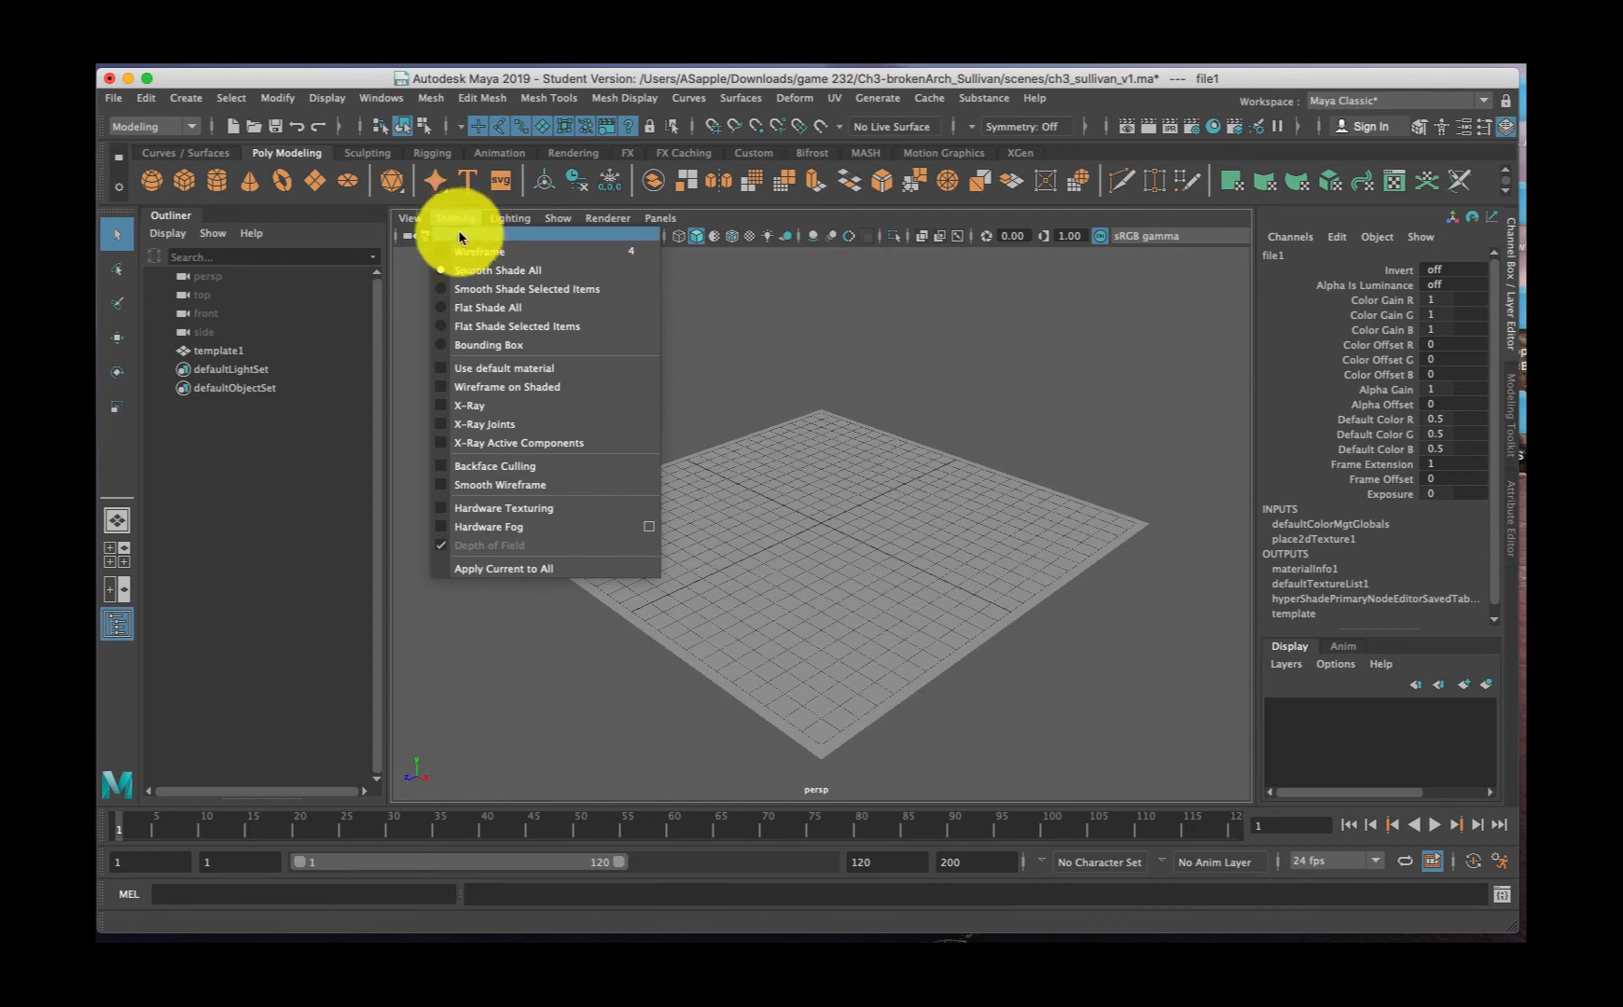
left_click(454, 508)
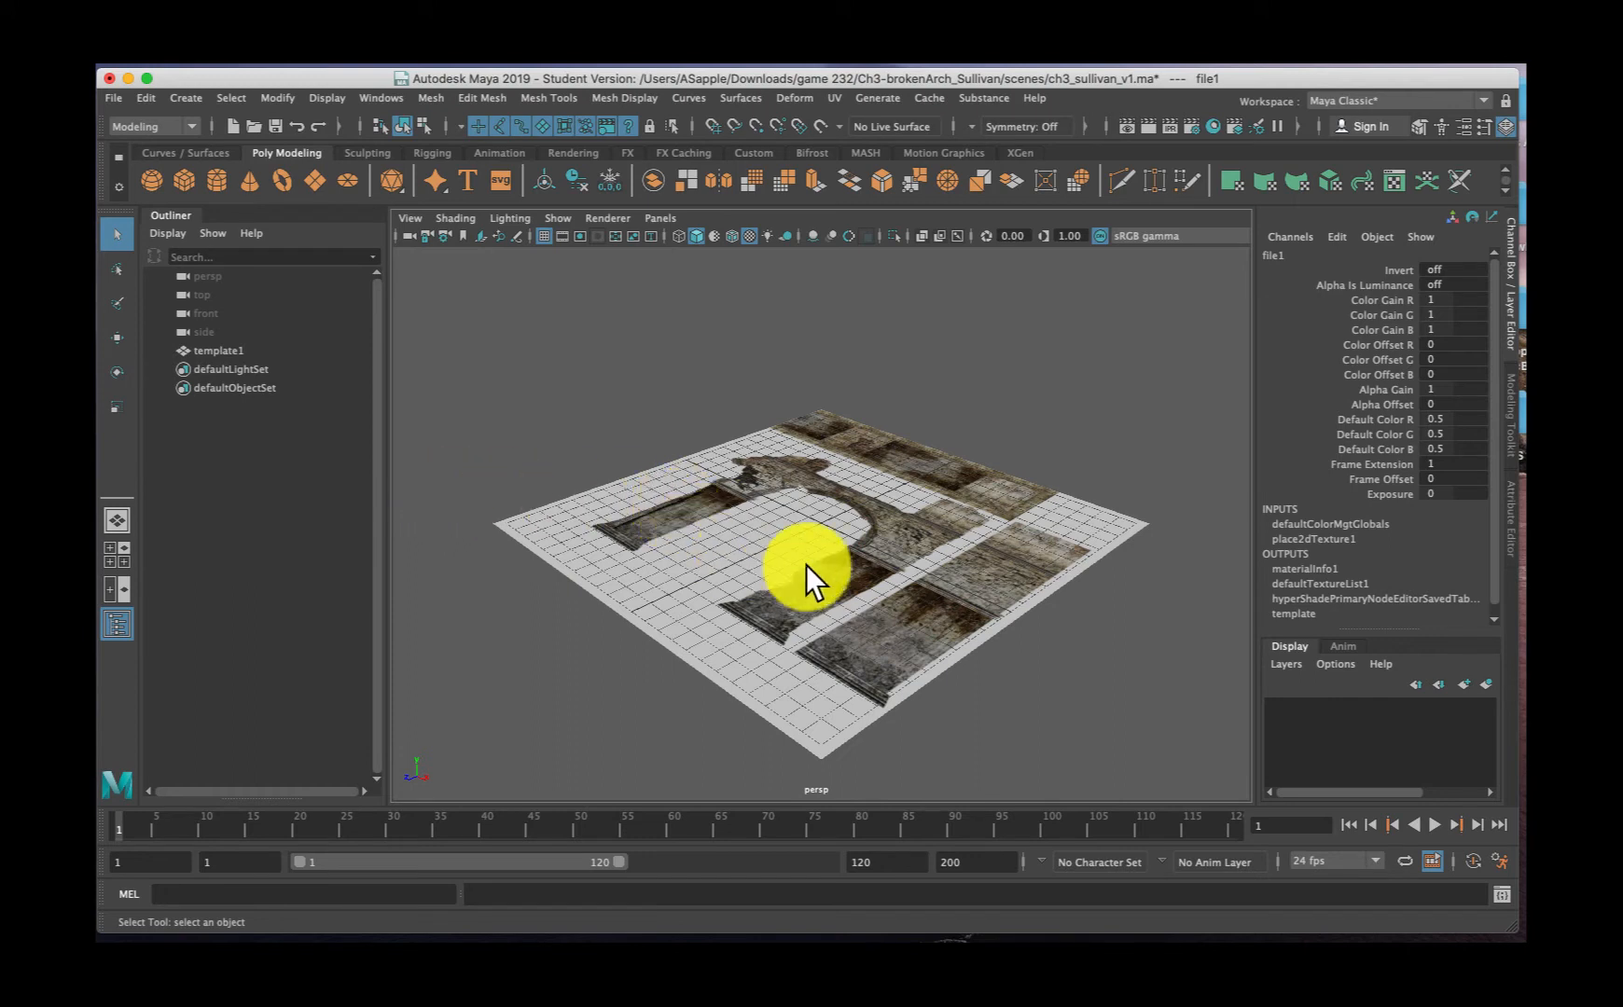
Stand the template plane upright by setting its Rotate X to 90
left_click(784, 531)
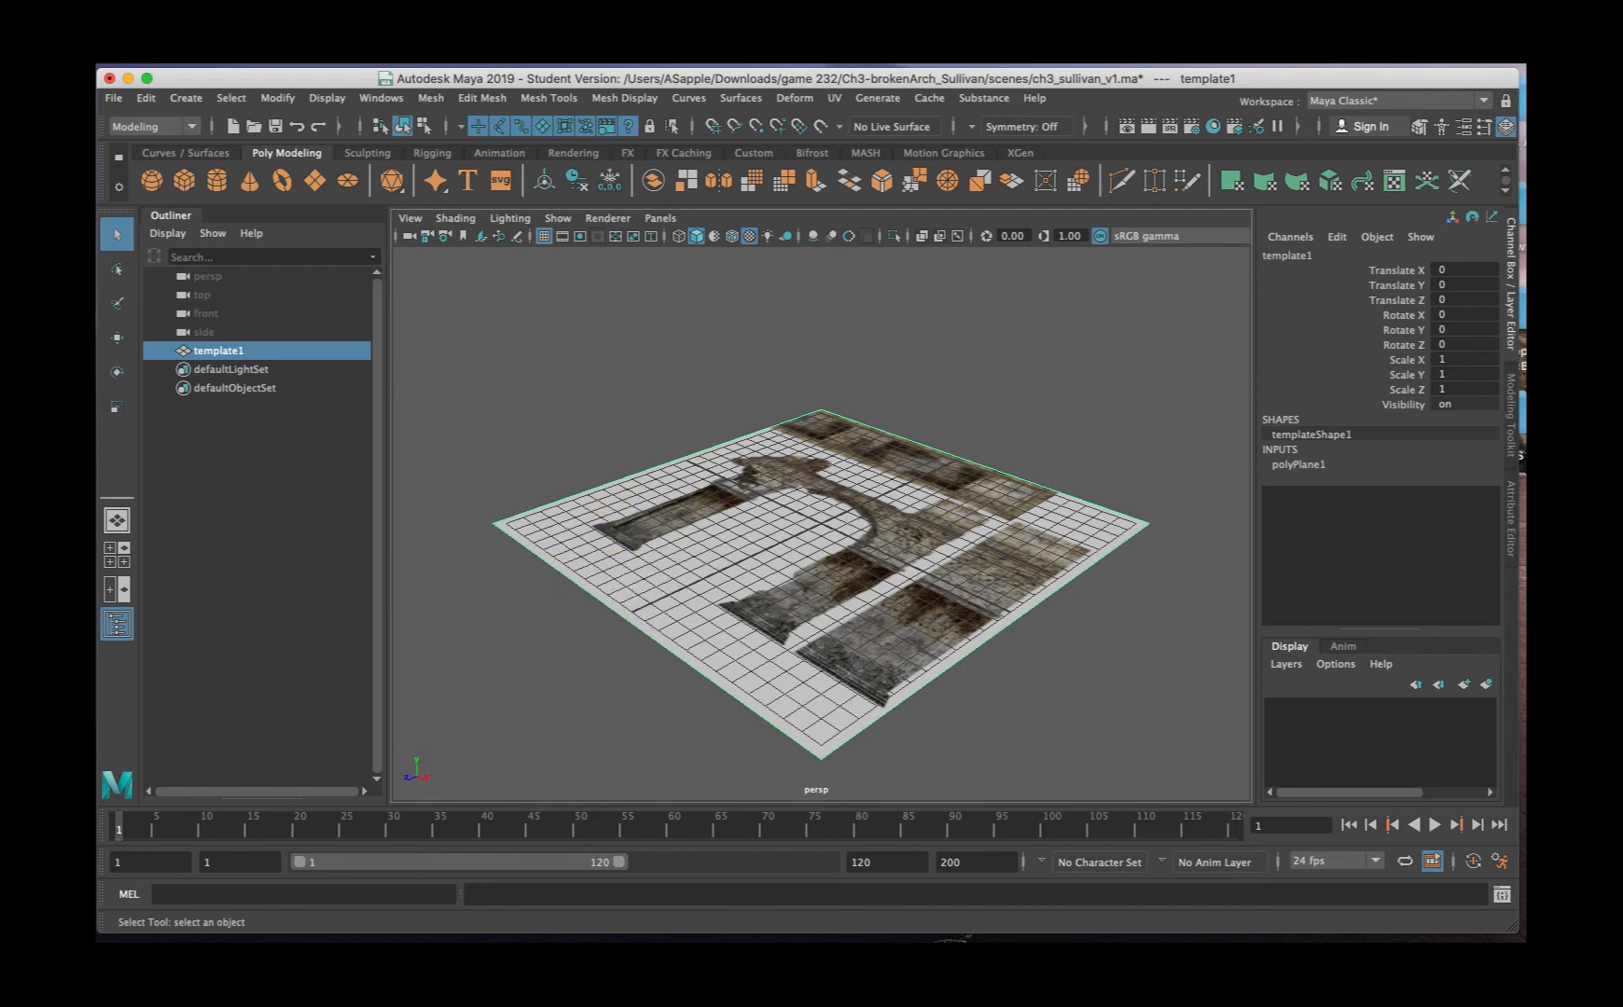
key("e")
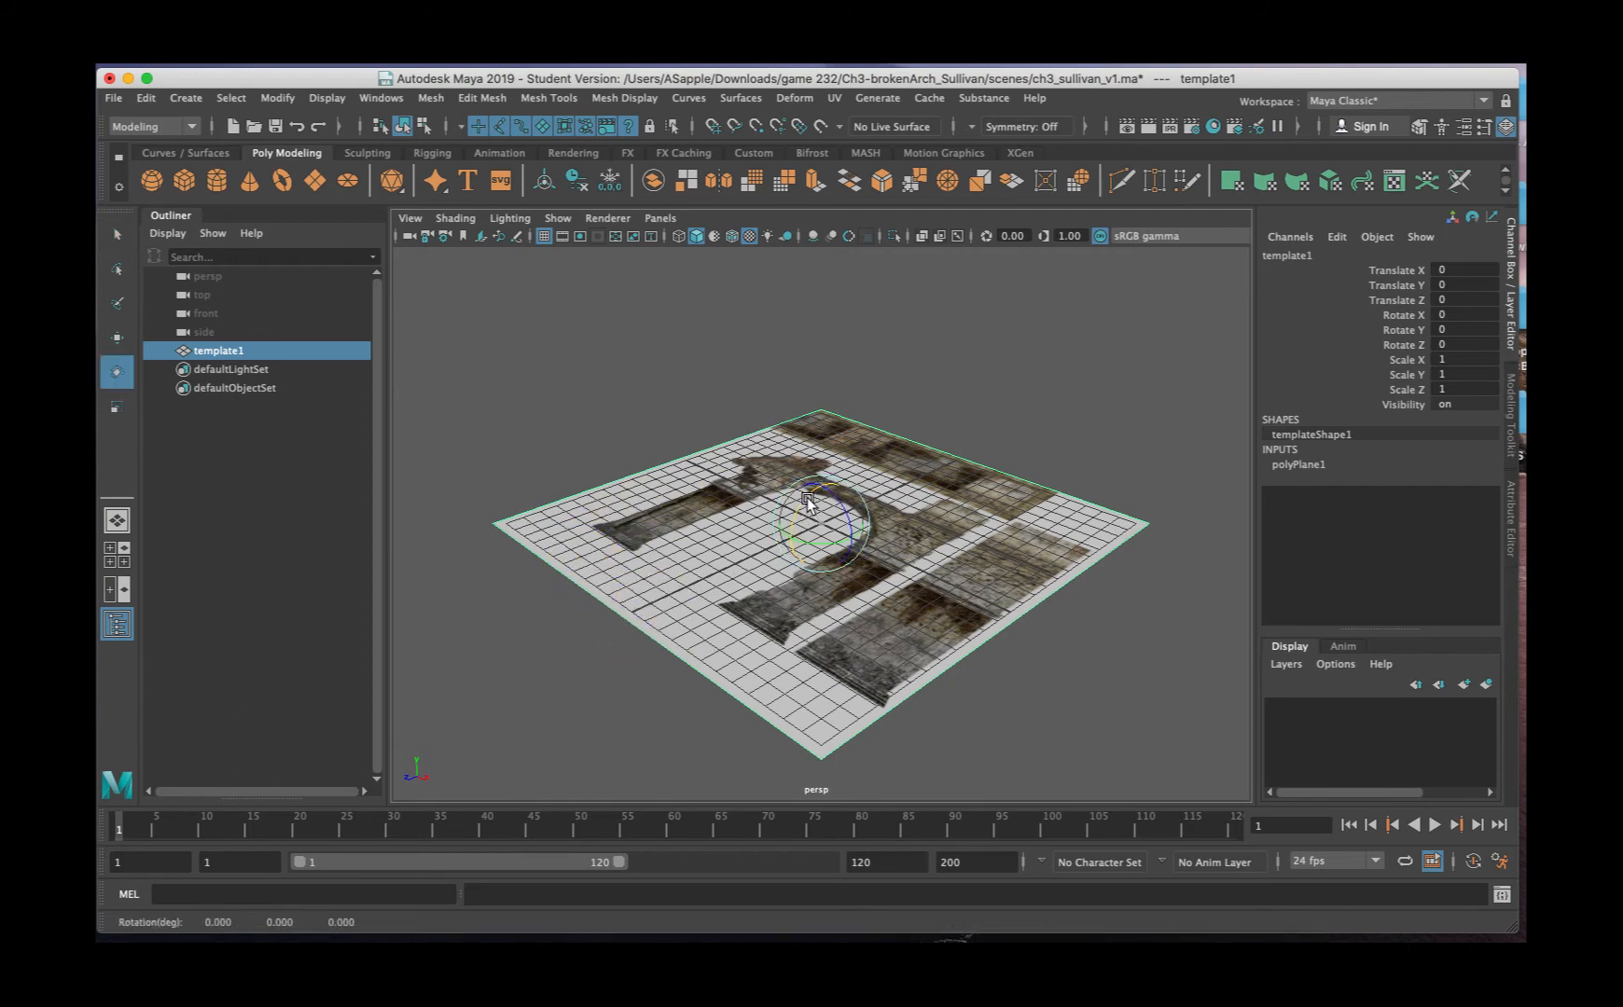
left_click_drag(808, 504, 785, 549)
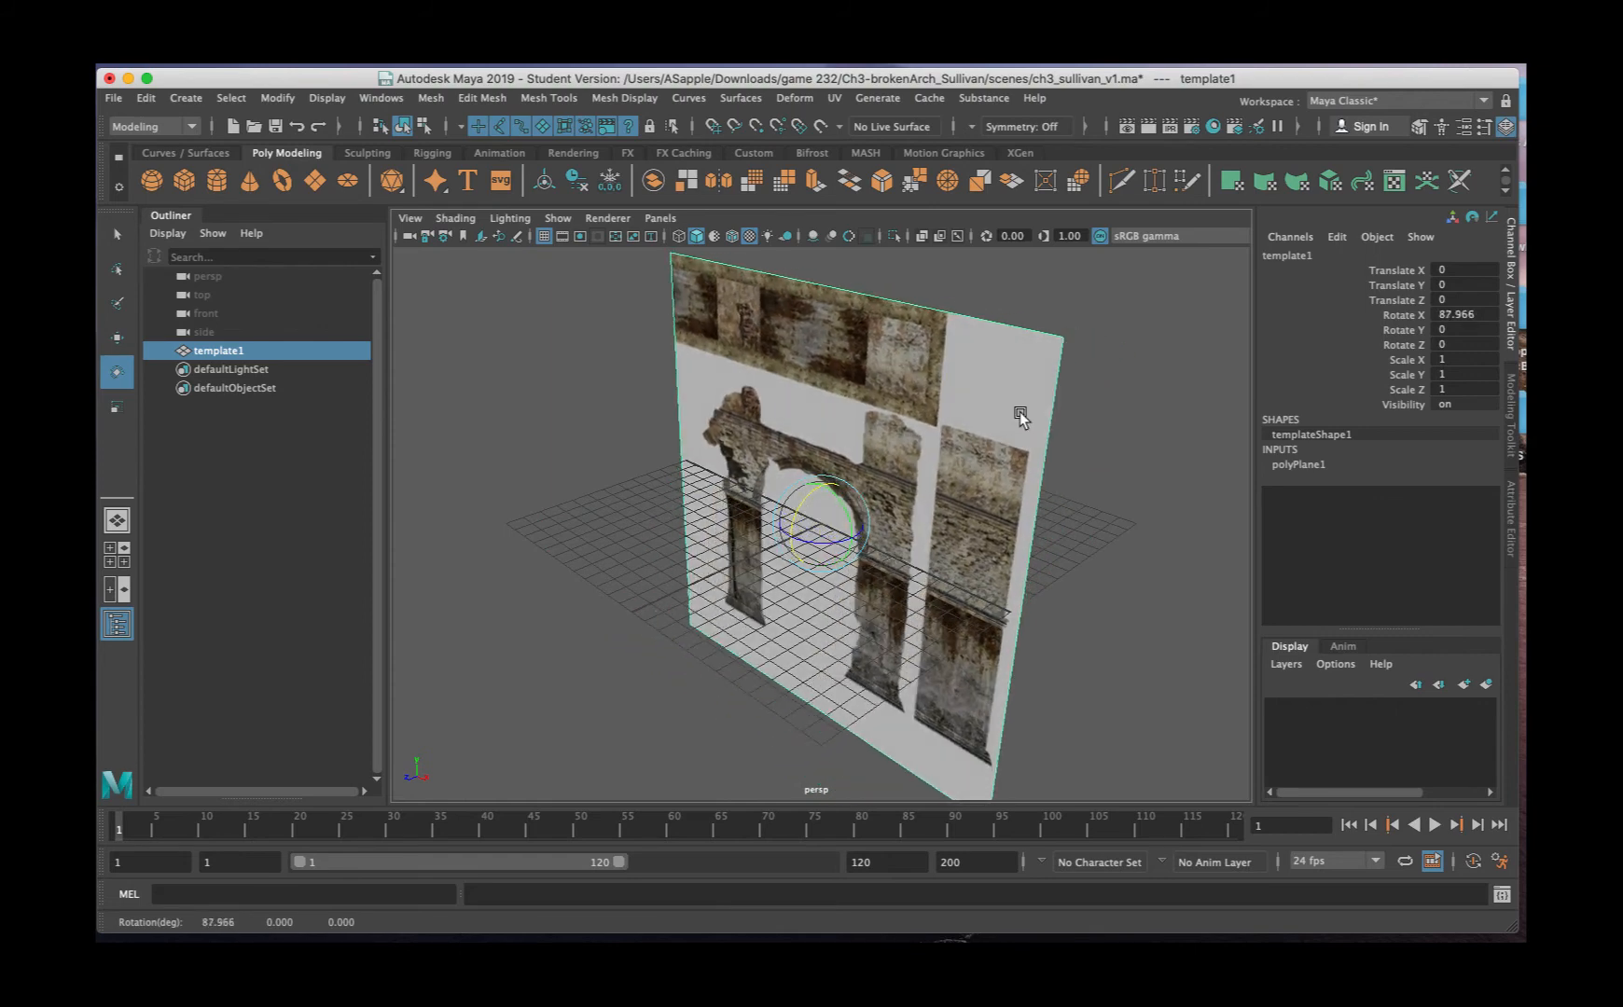
left_click(1483, 305)
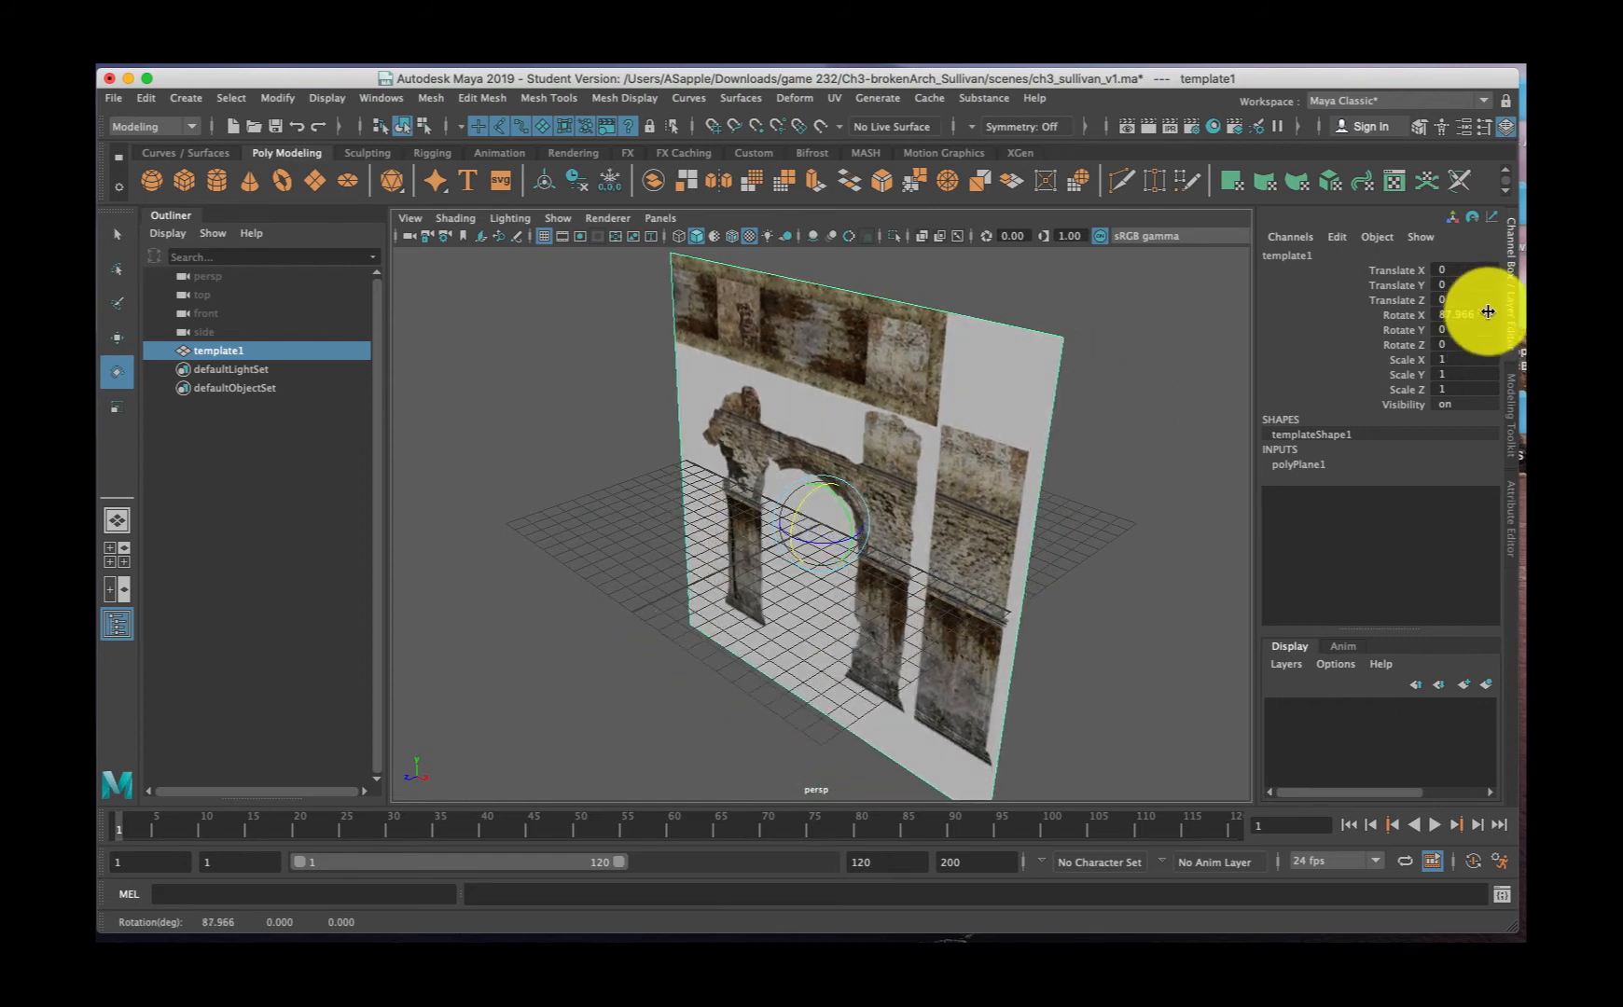
type("90")
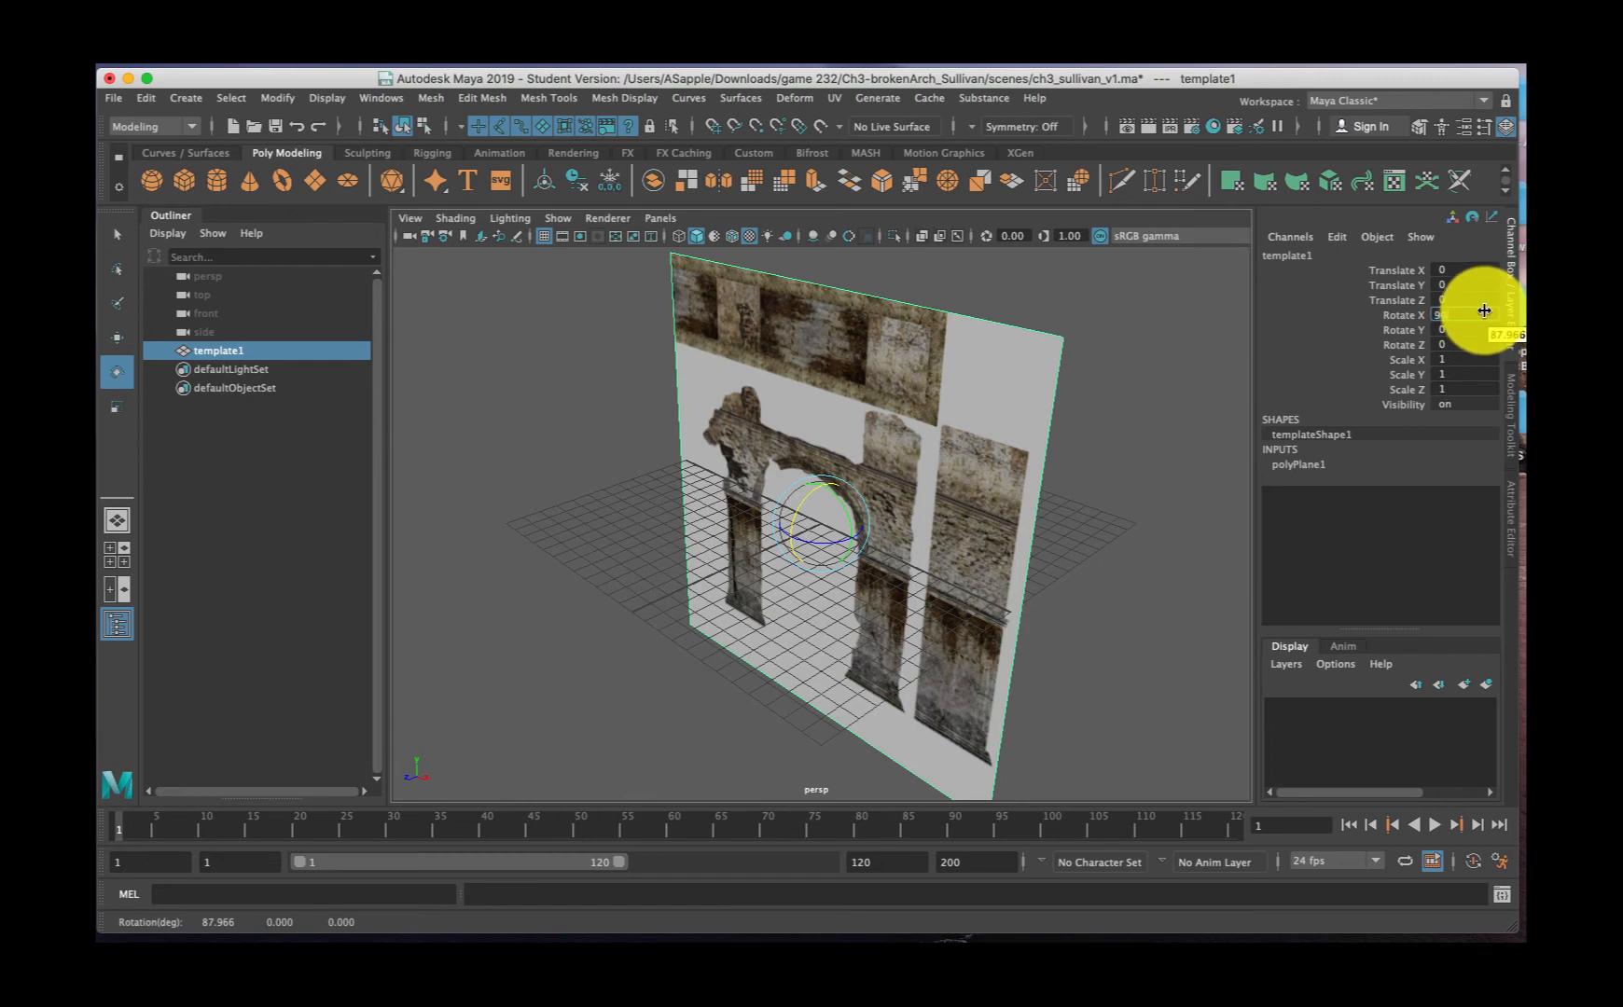
key("Return")
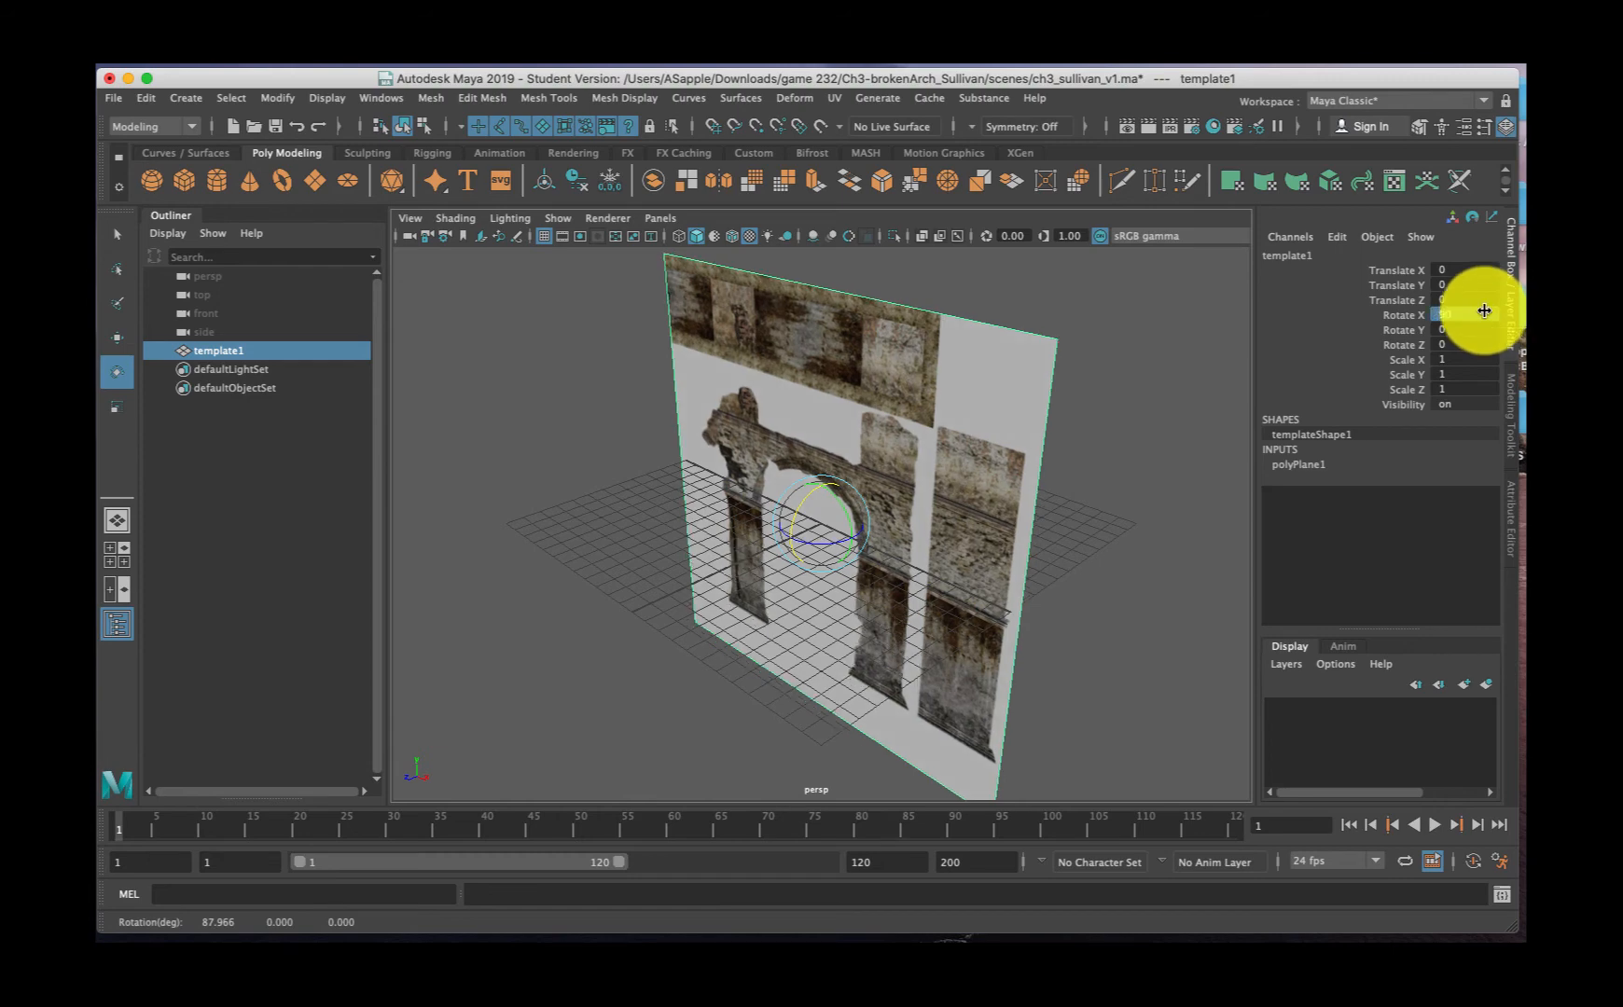
In a four-view layout with the front view textured, raise the template plane to a Translate Y of about 8.82, aligning the column bases with the ground
left_click(115, 554)
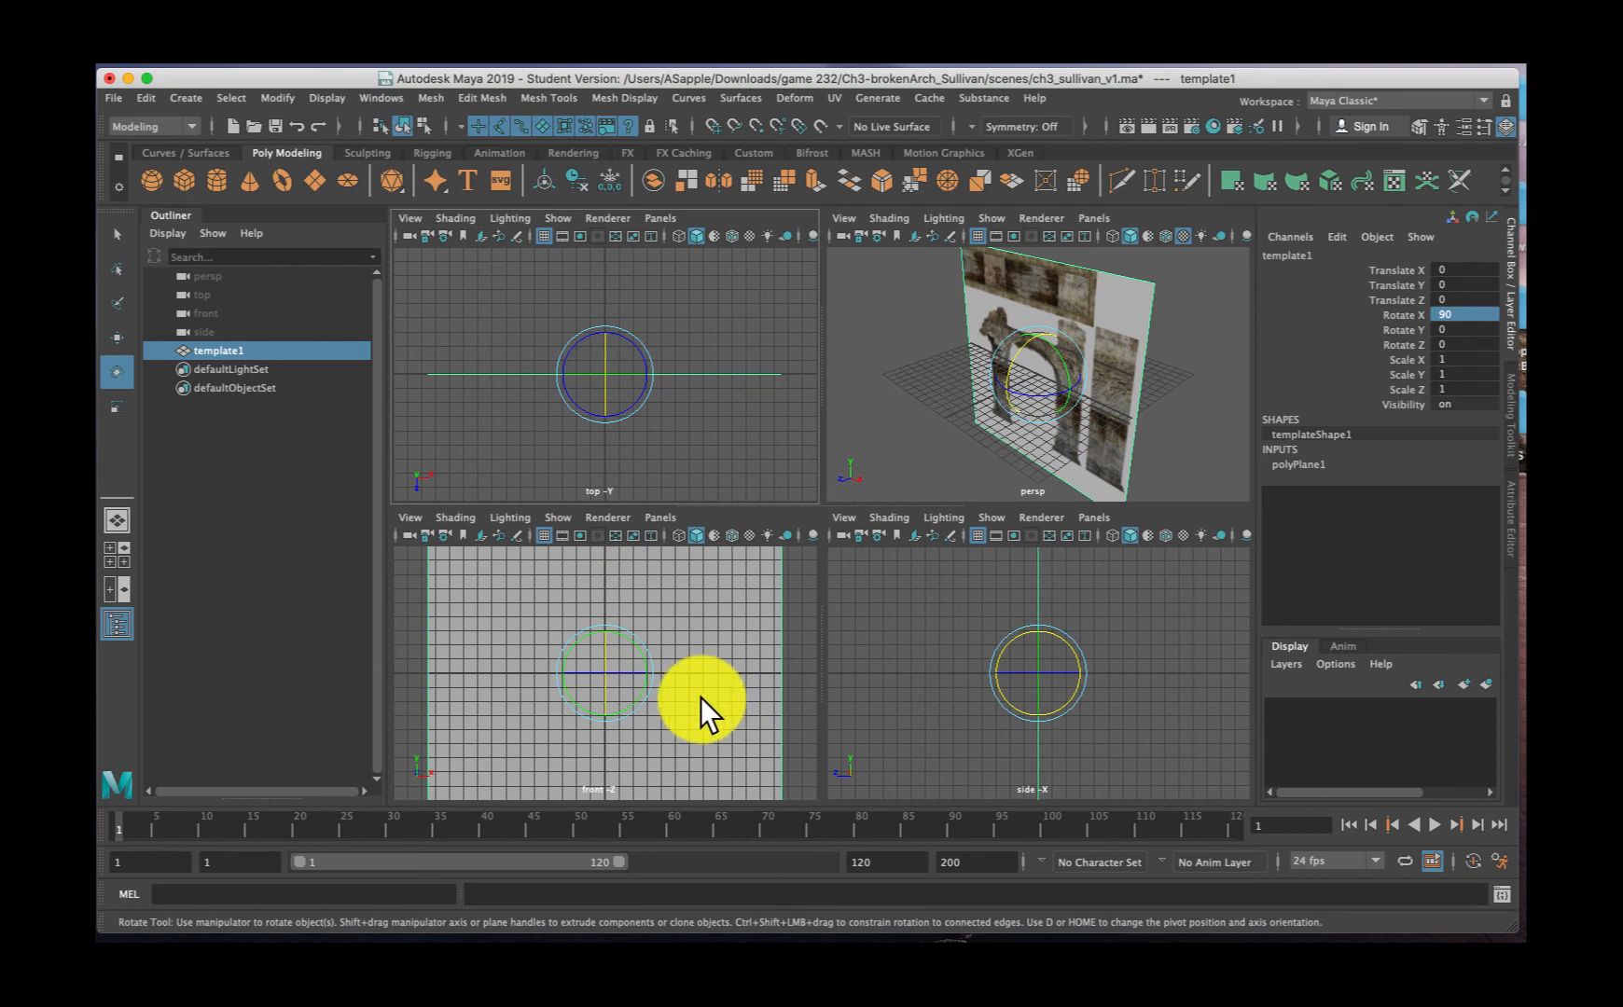
key("6")
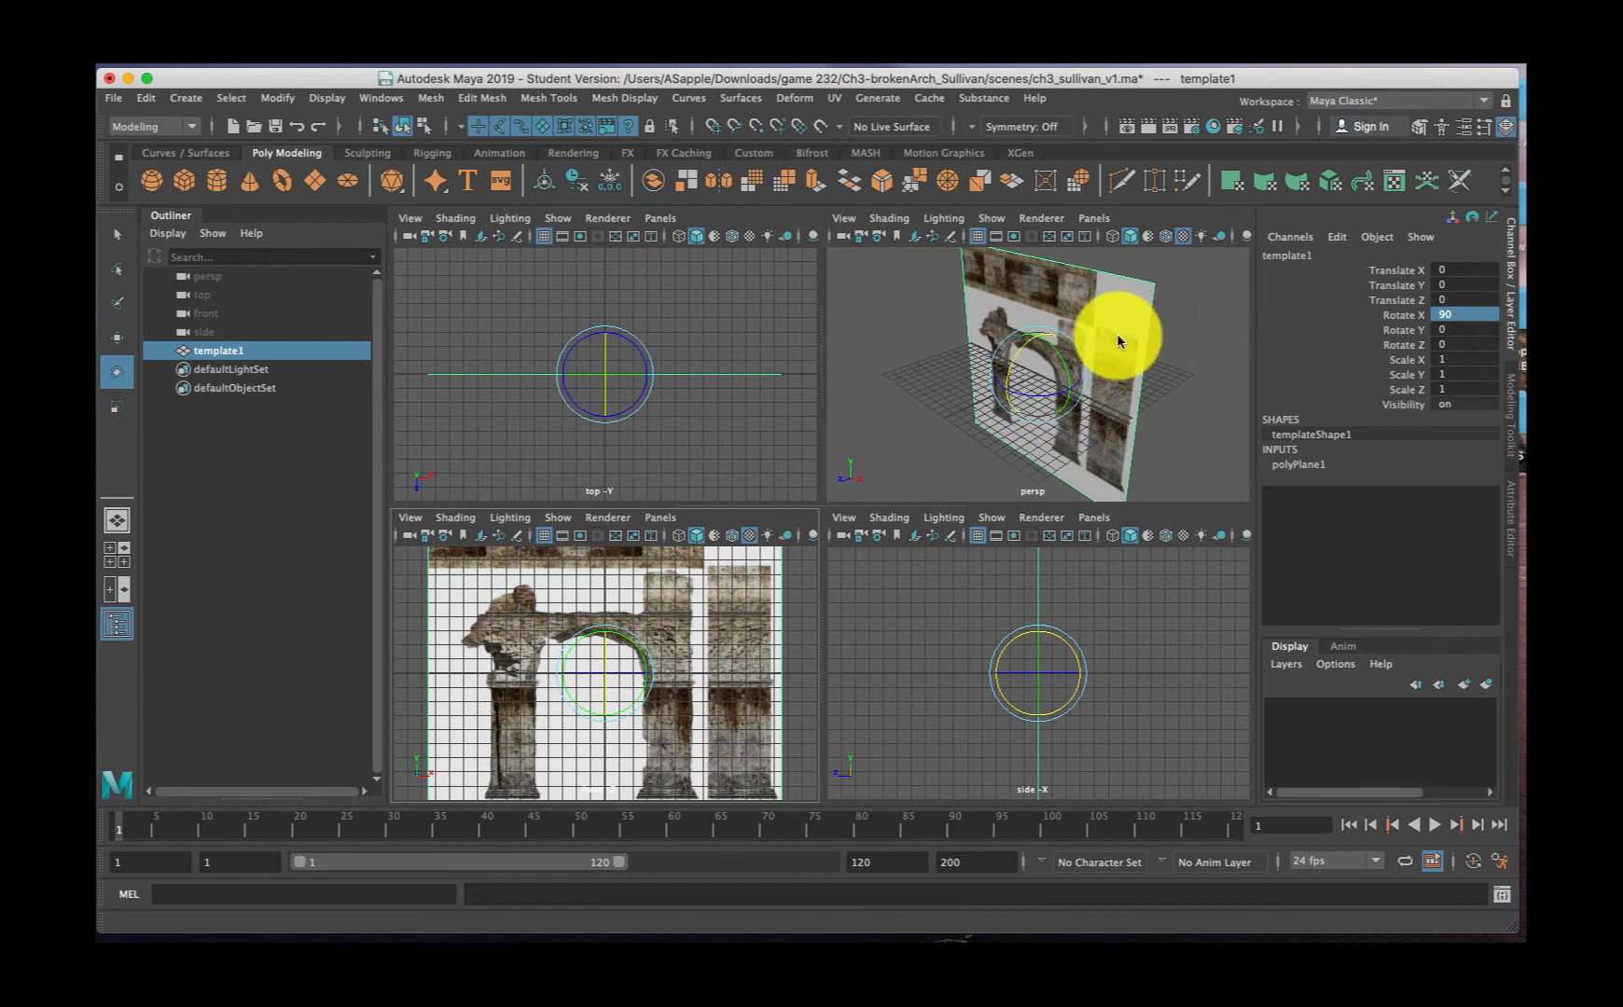
key("w")
left_click_drag(1039, 332, 1037, 234)
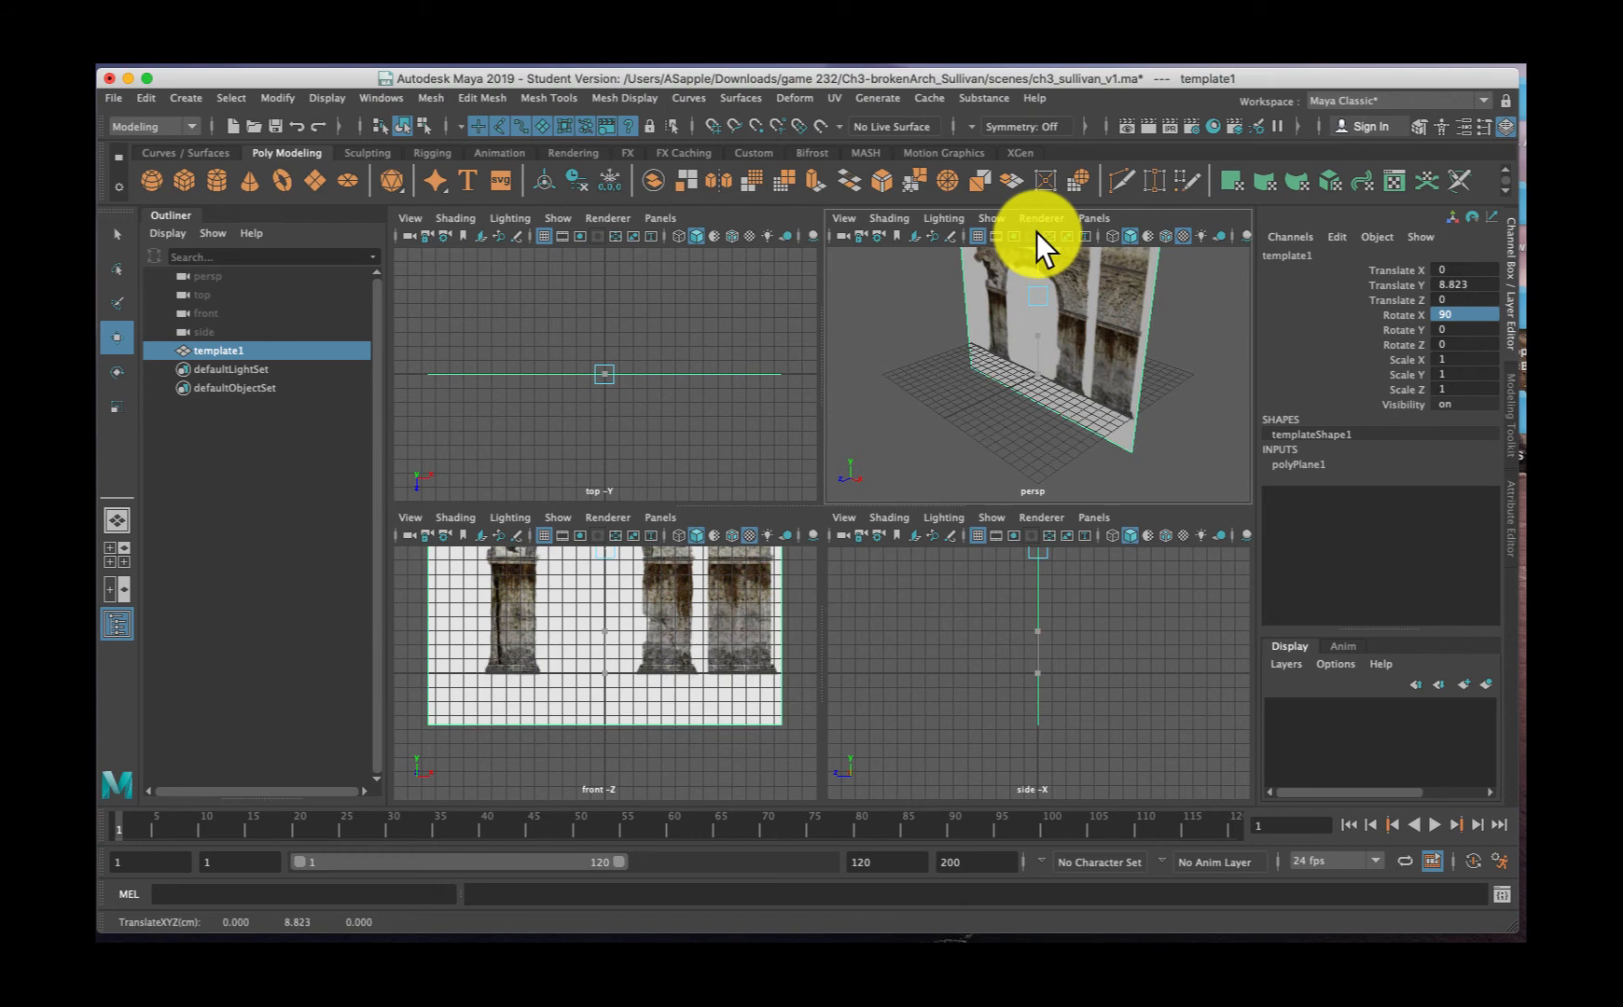
left_click_drag(1037, 232, 1037, 232)
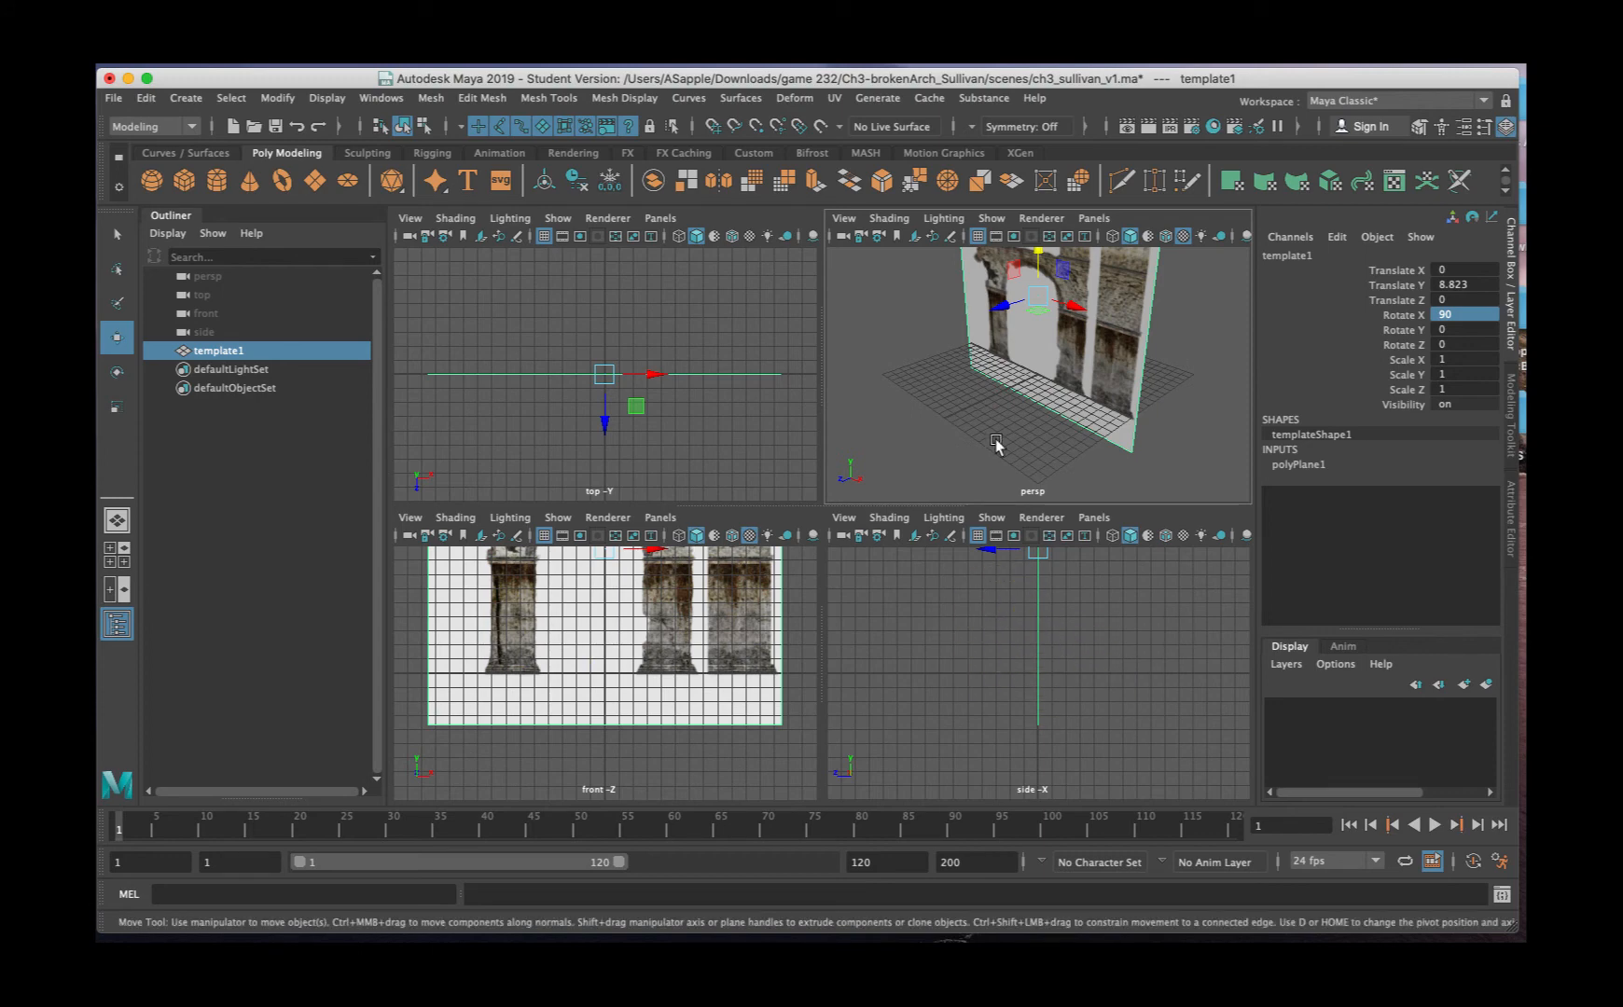
Duplicate the template plane while rotating it, and set the copy's Rotate Y to 90 so it stands perpendicular to the original
key("e")
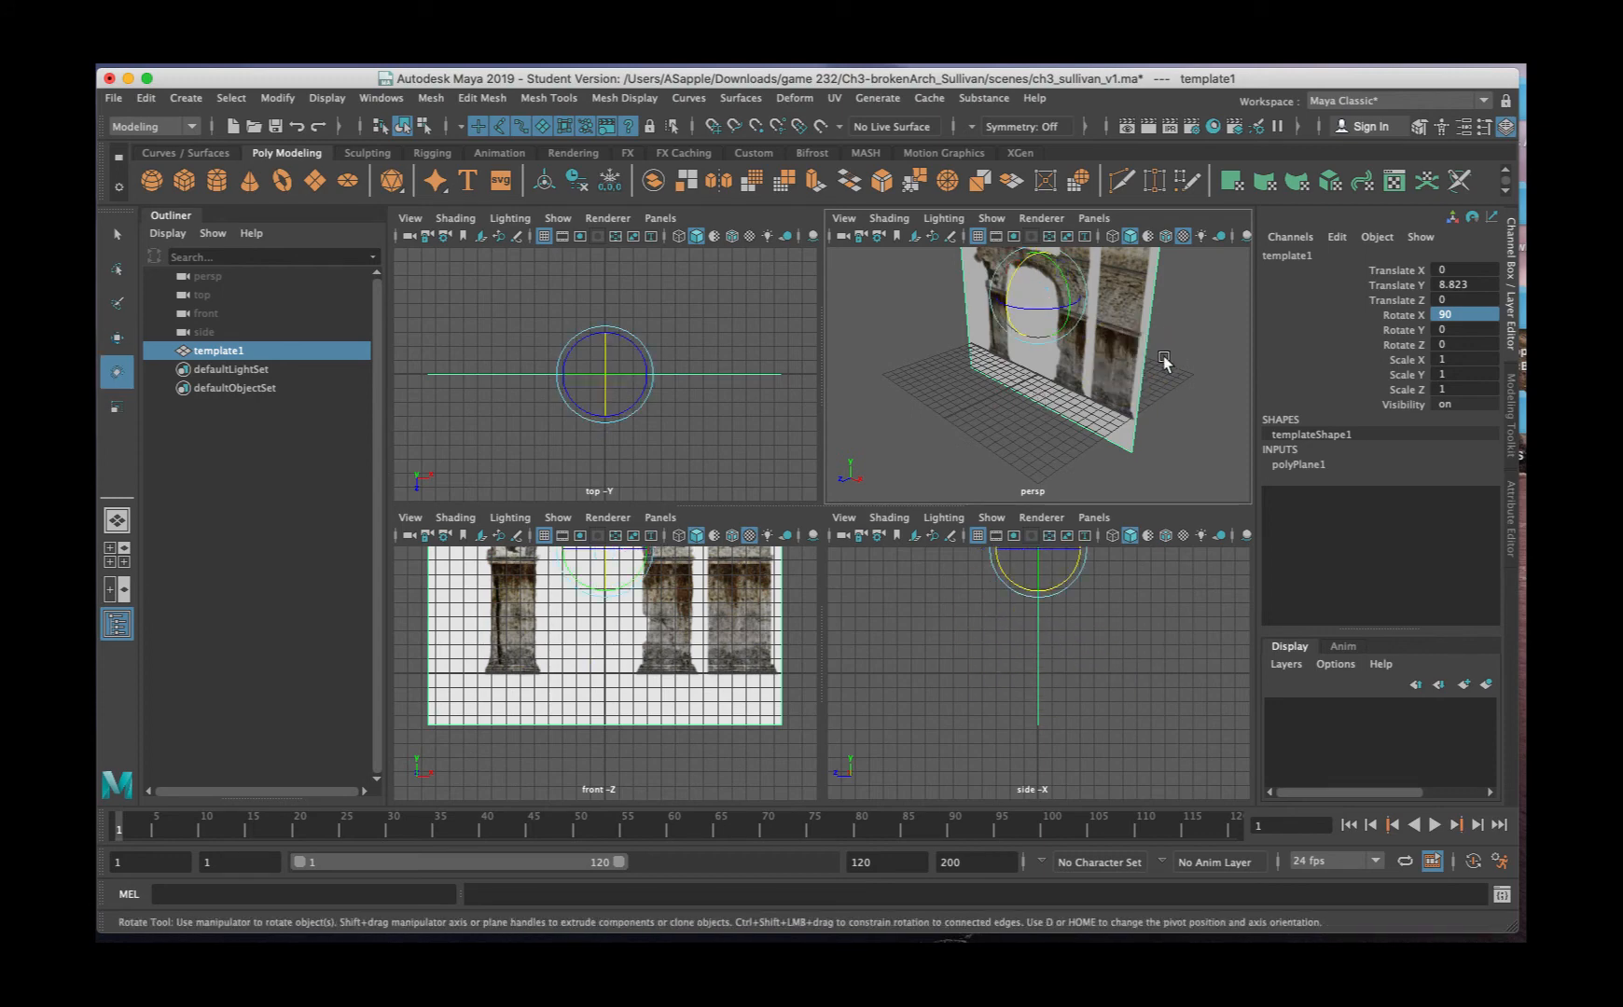
left_click(1177, 366)
left_click(1099, 370)
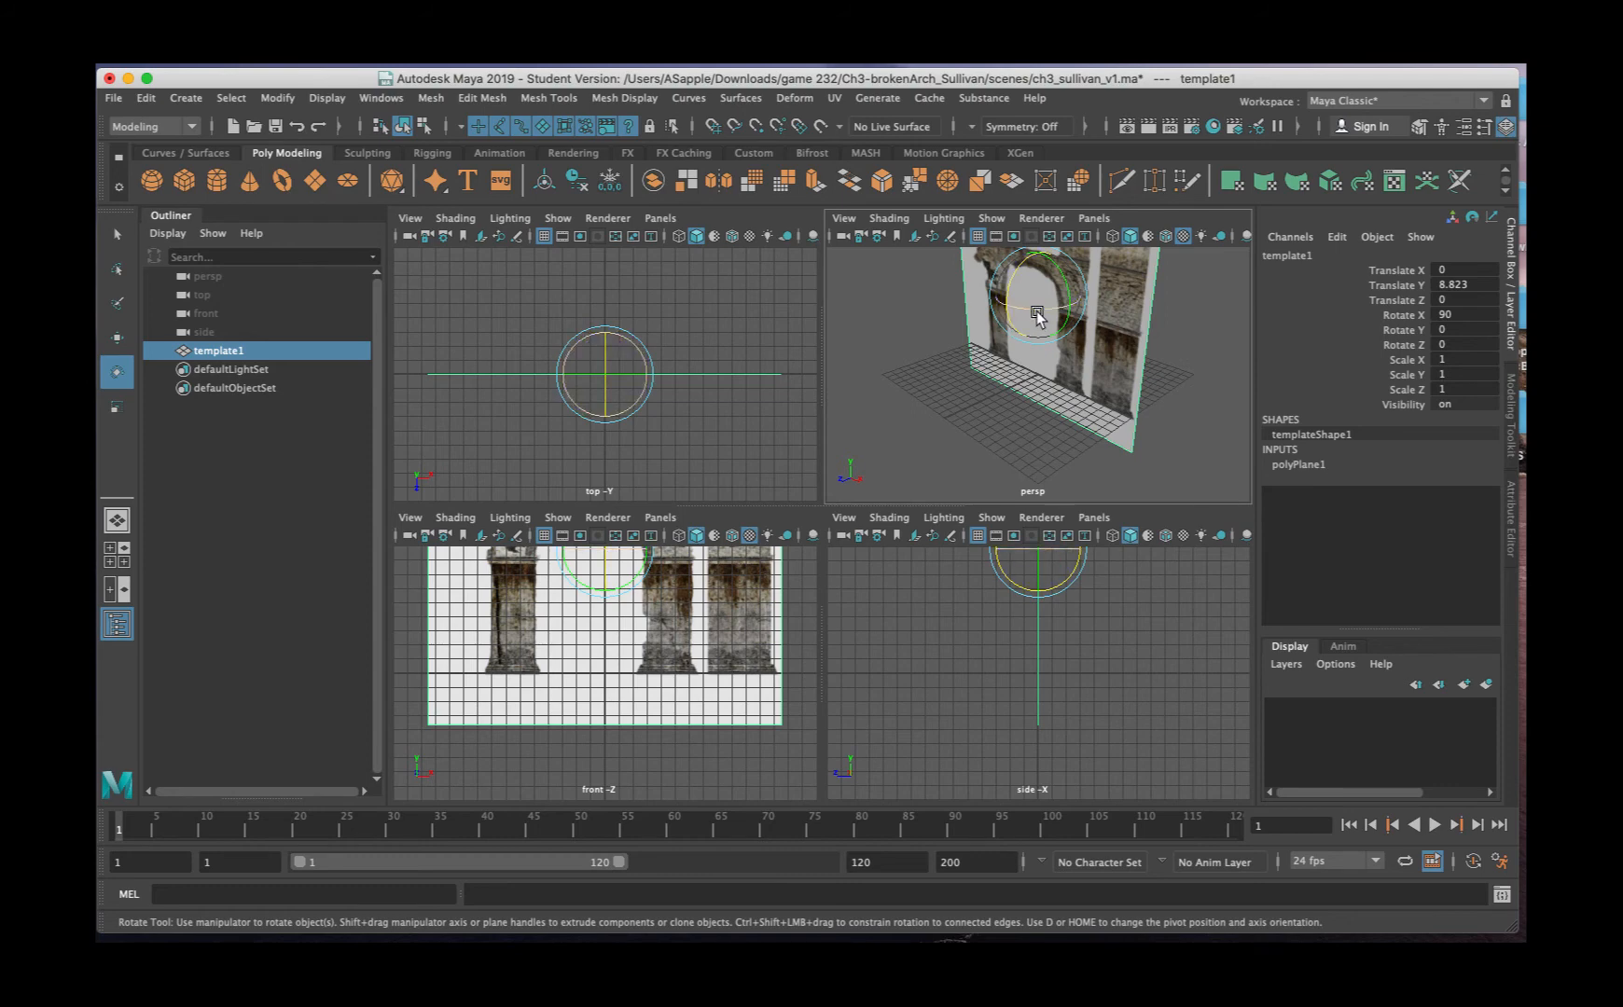
left_click_drag(1037, 315, 1020, 311, "shift")
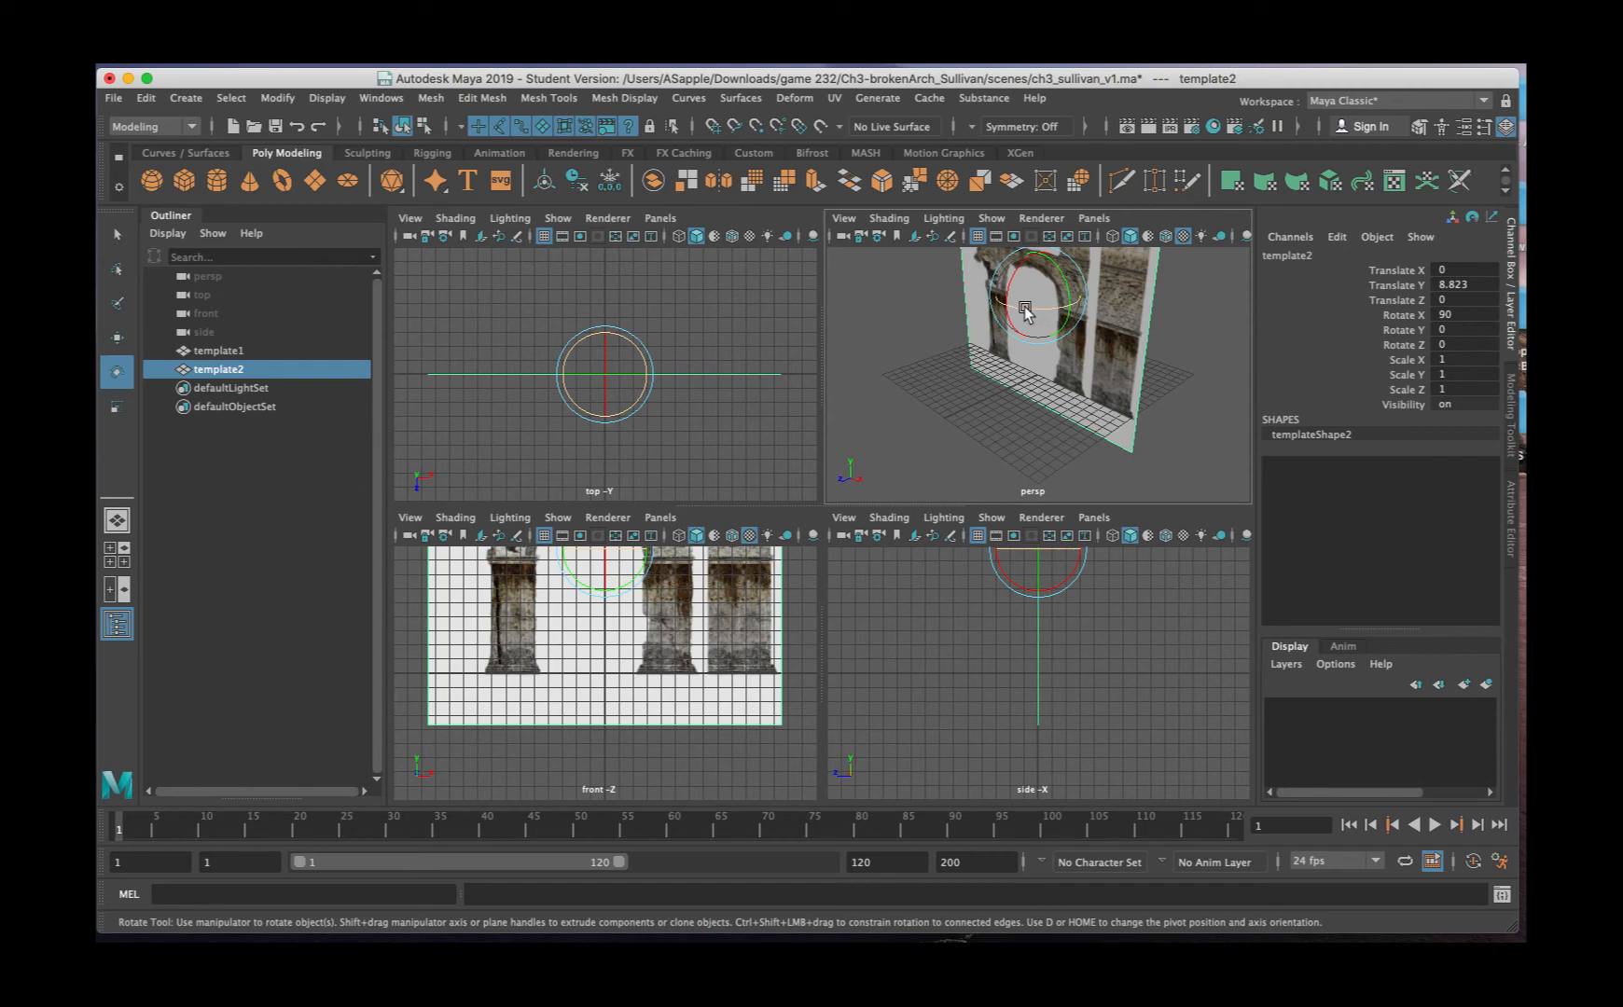
left_click_drag(1023, 311, 1077, 308)
left_click(1475, 330)
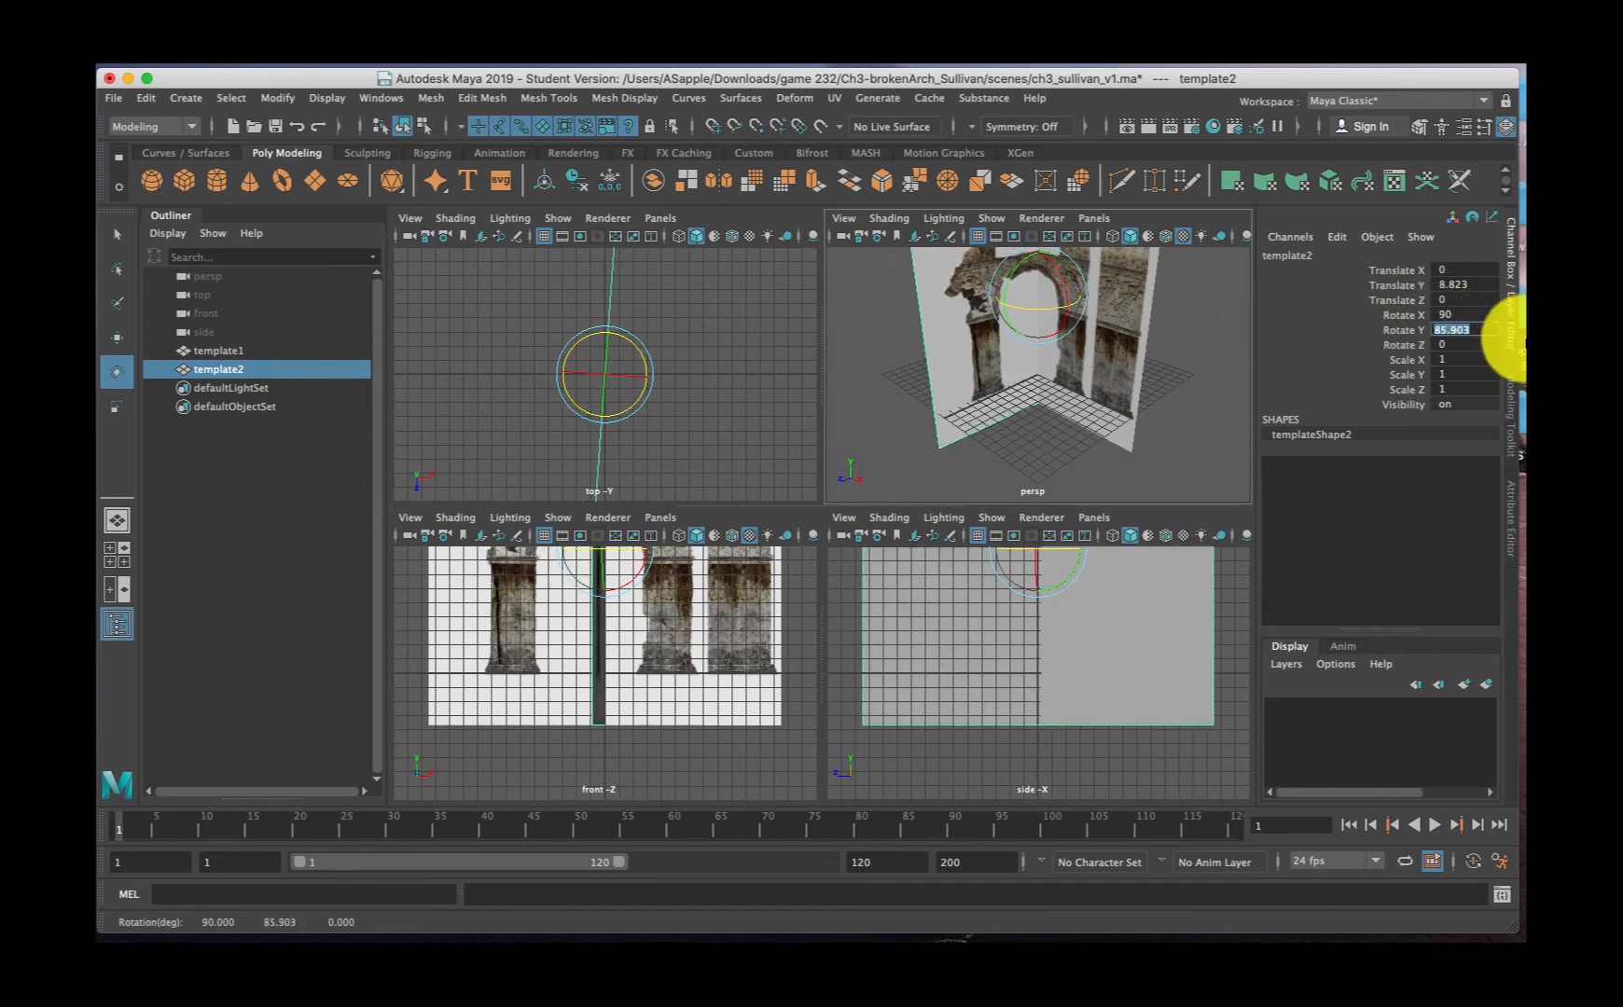
type("90")
key("Return")
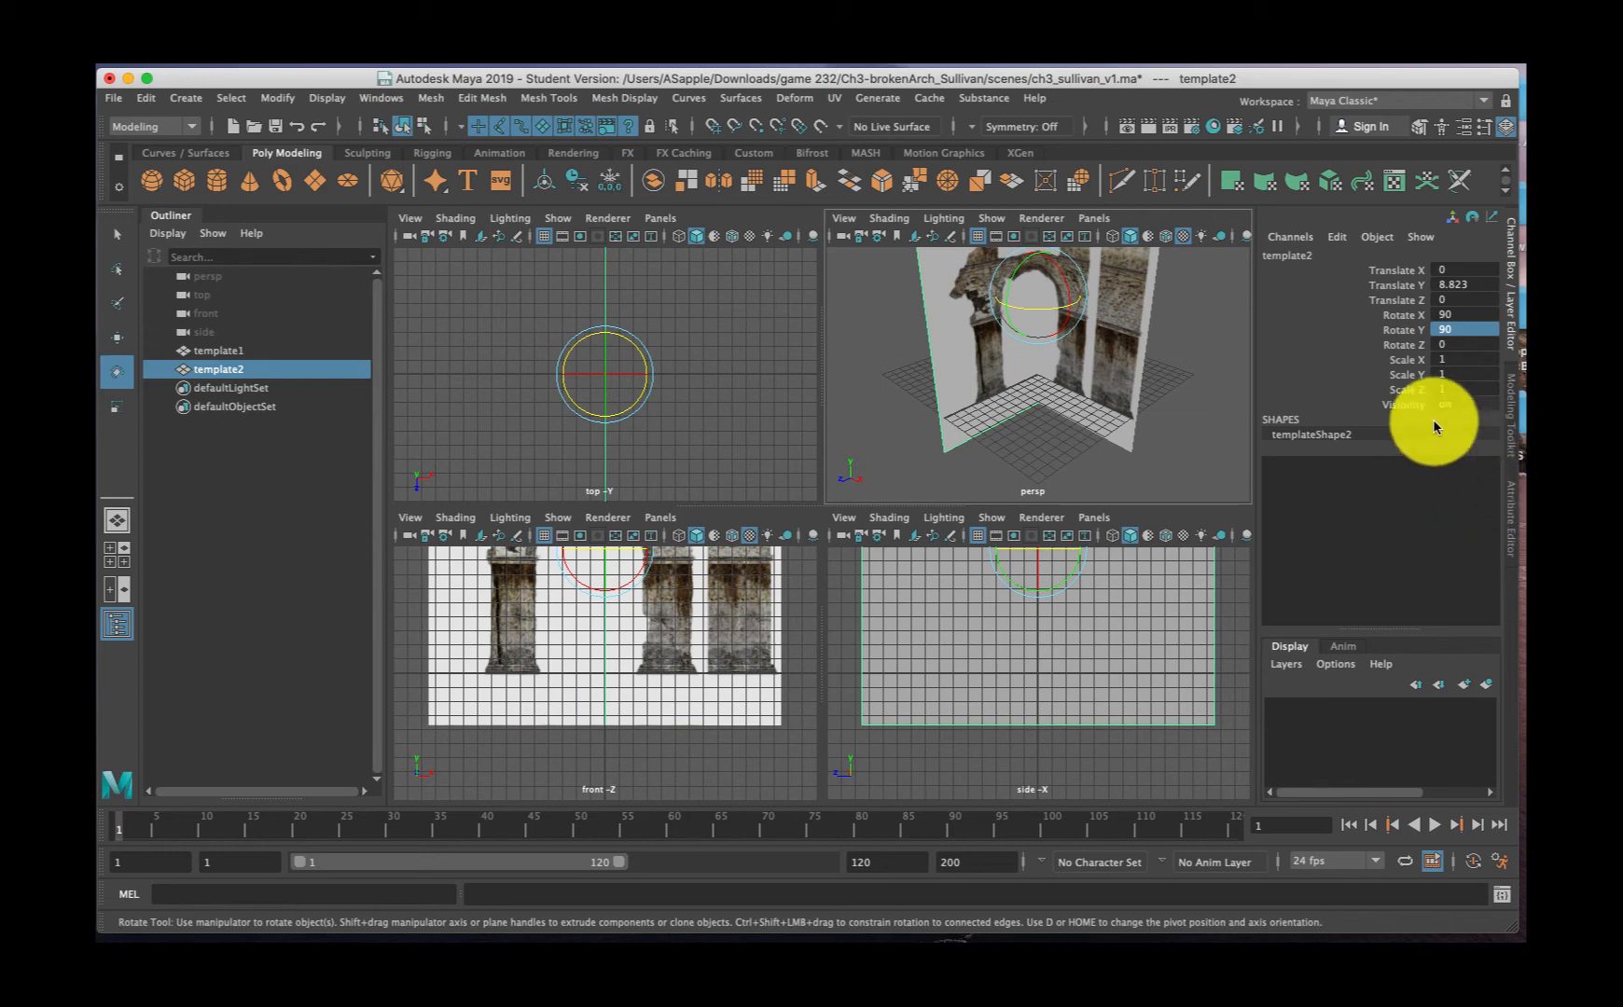
double_click(1457, 329)
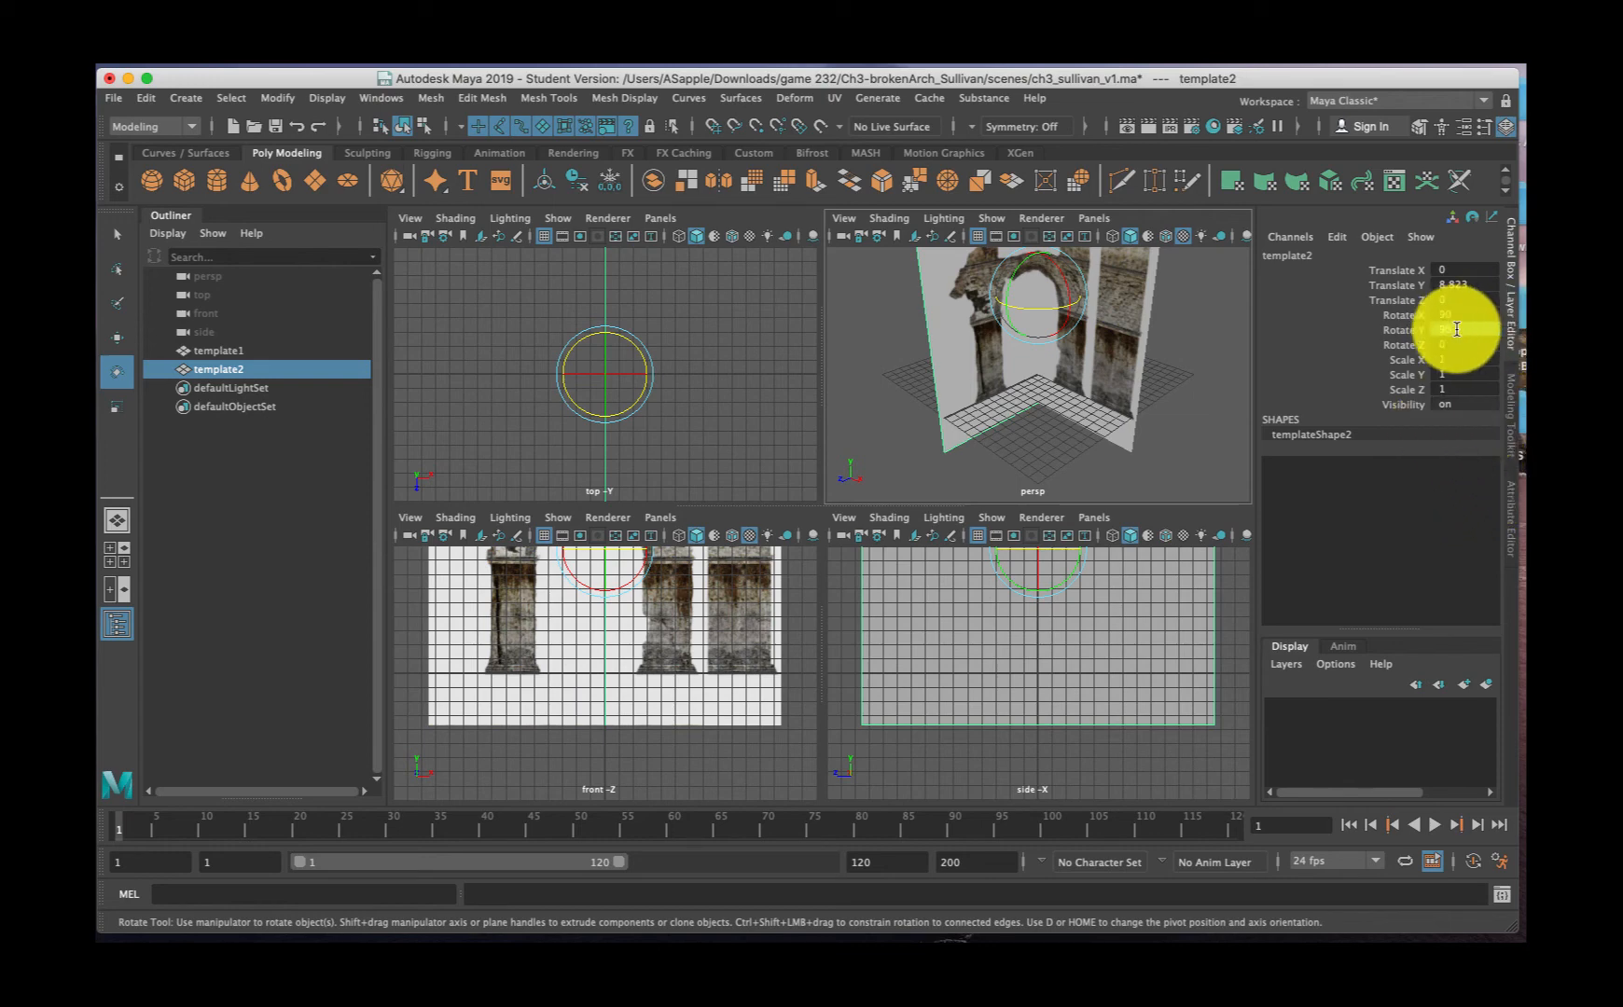
key("Return")
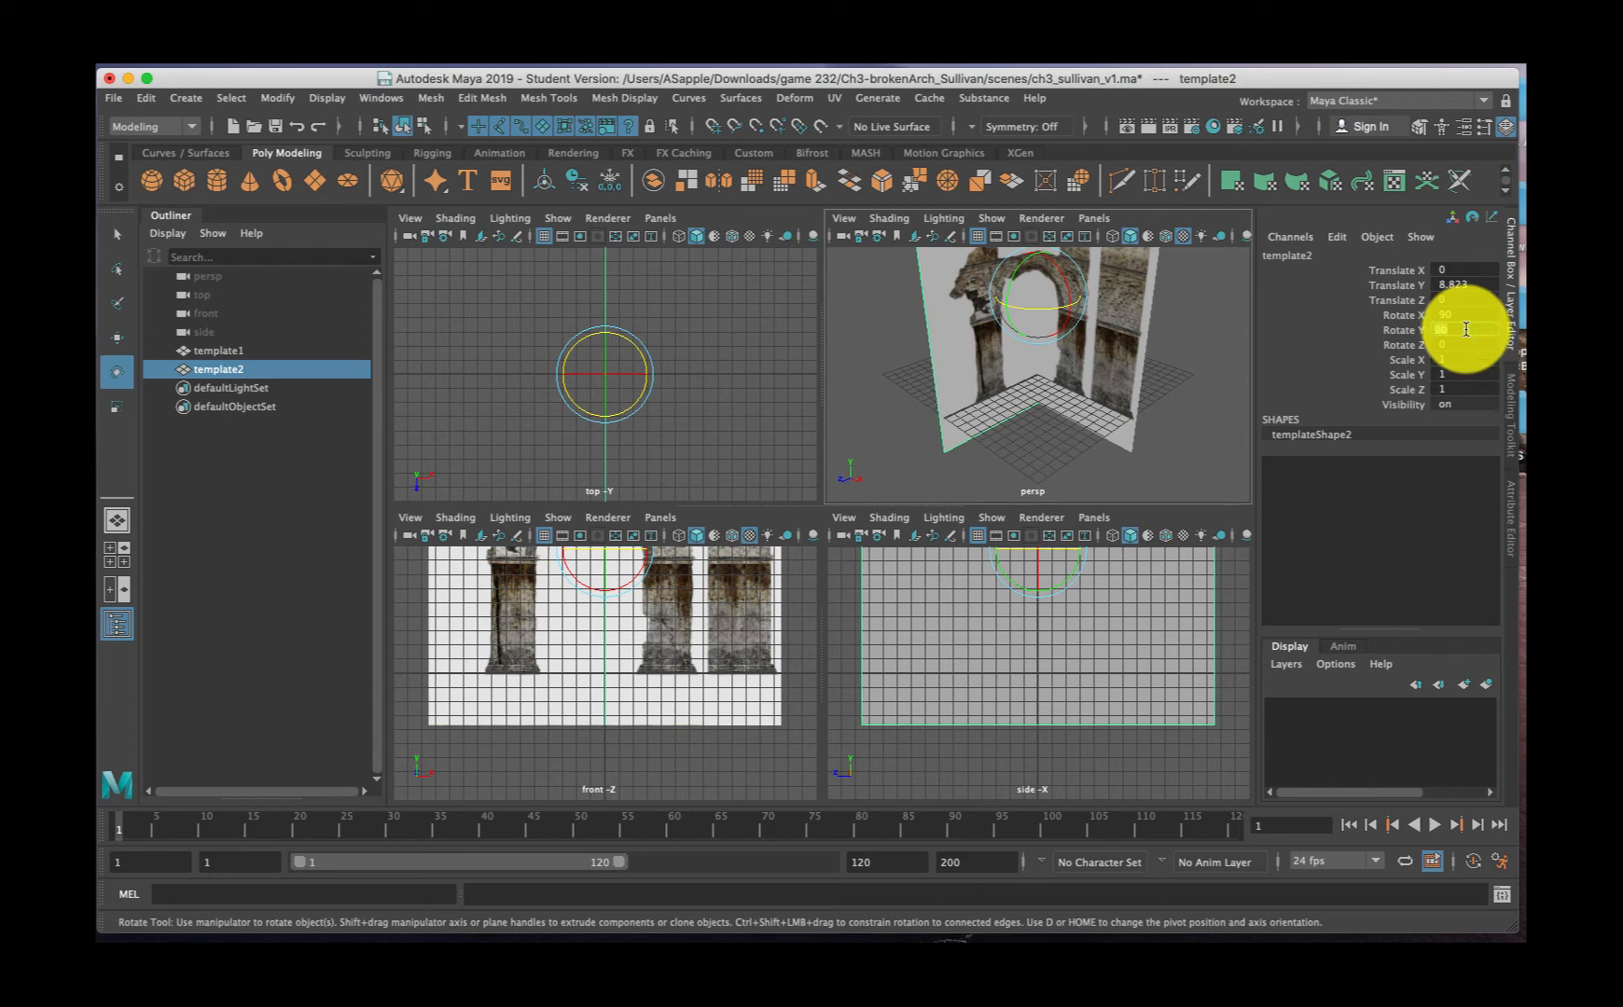
double_click(1469, 329)
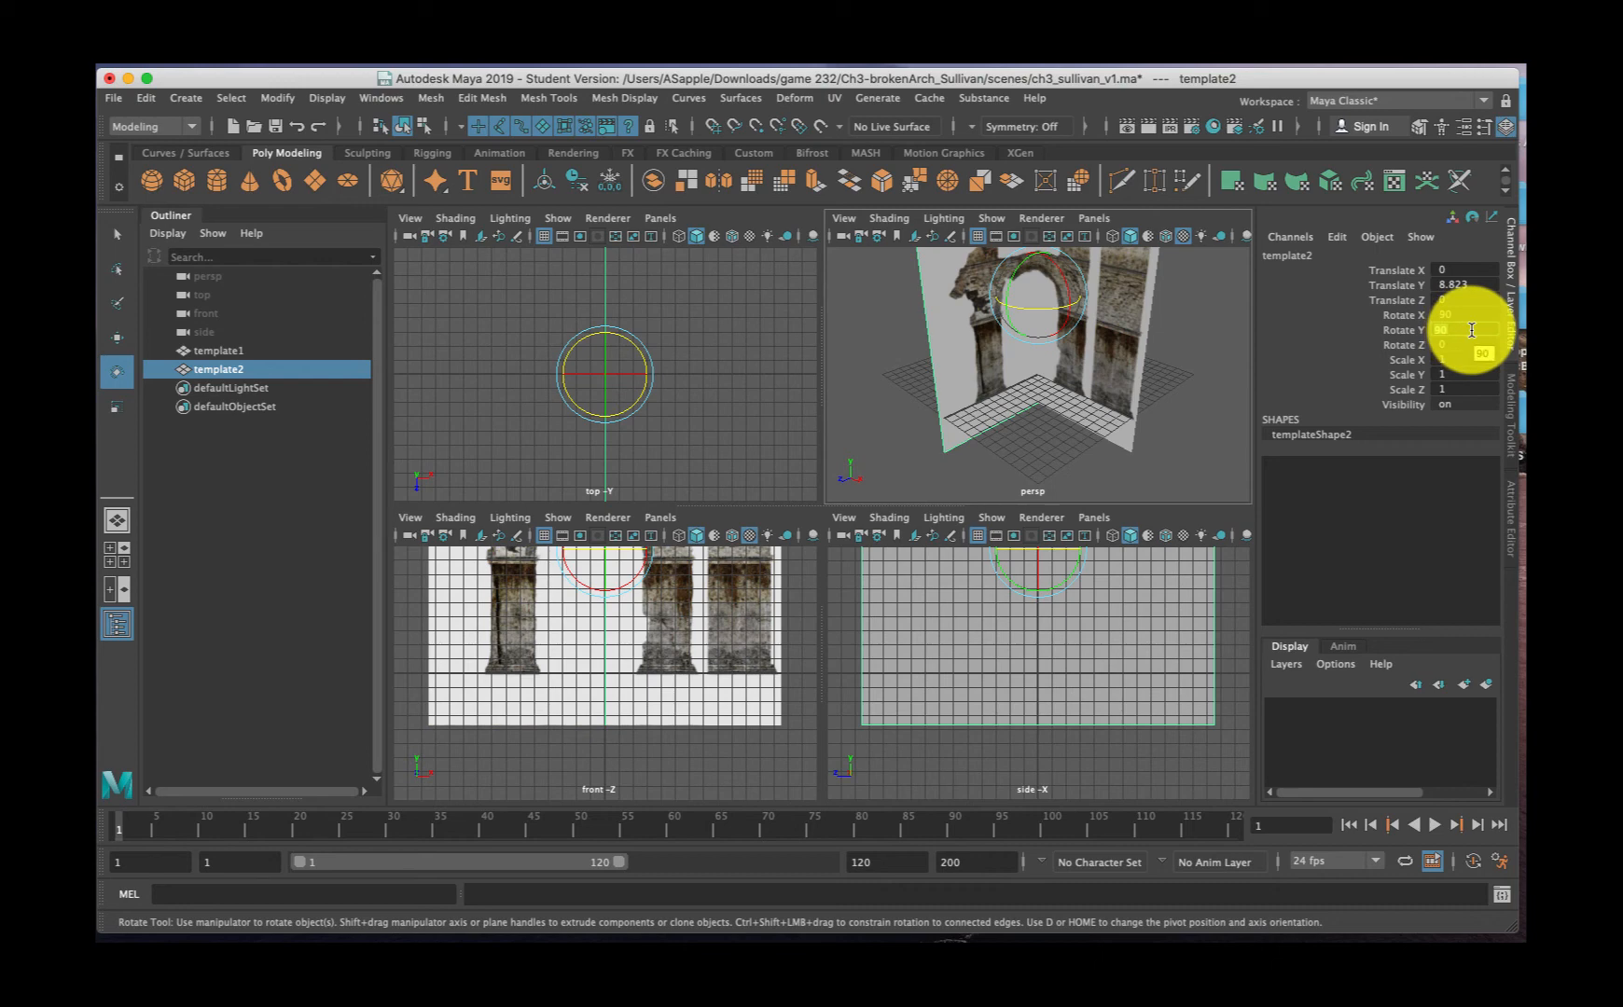
key("Return")
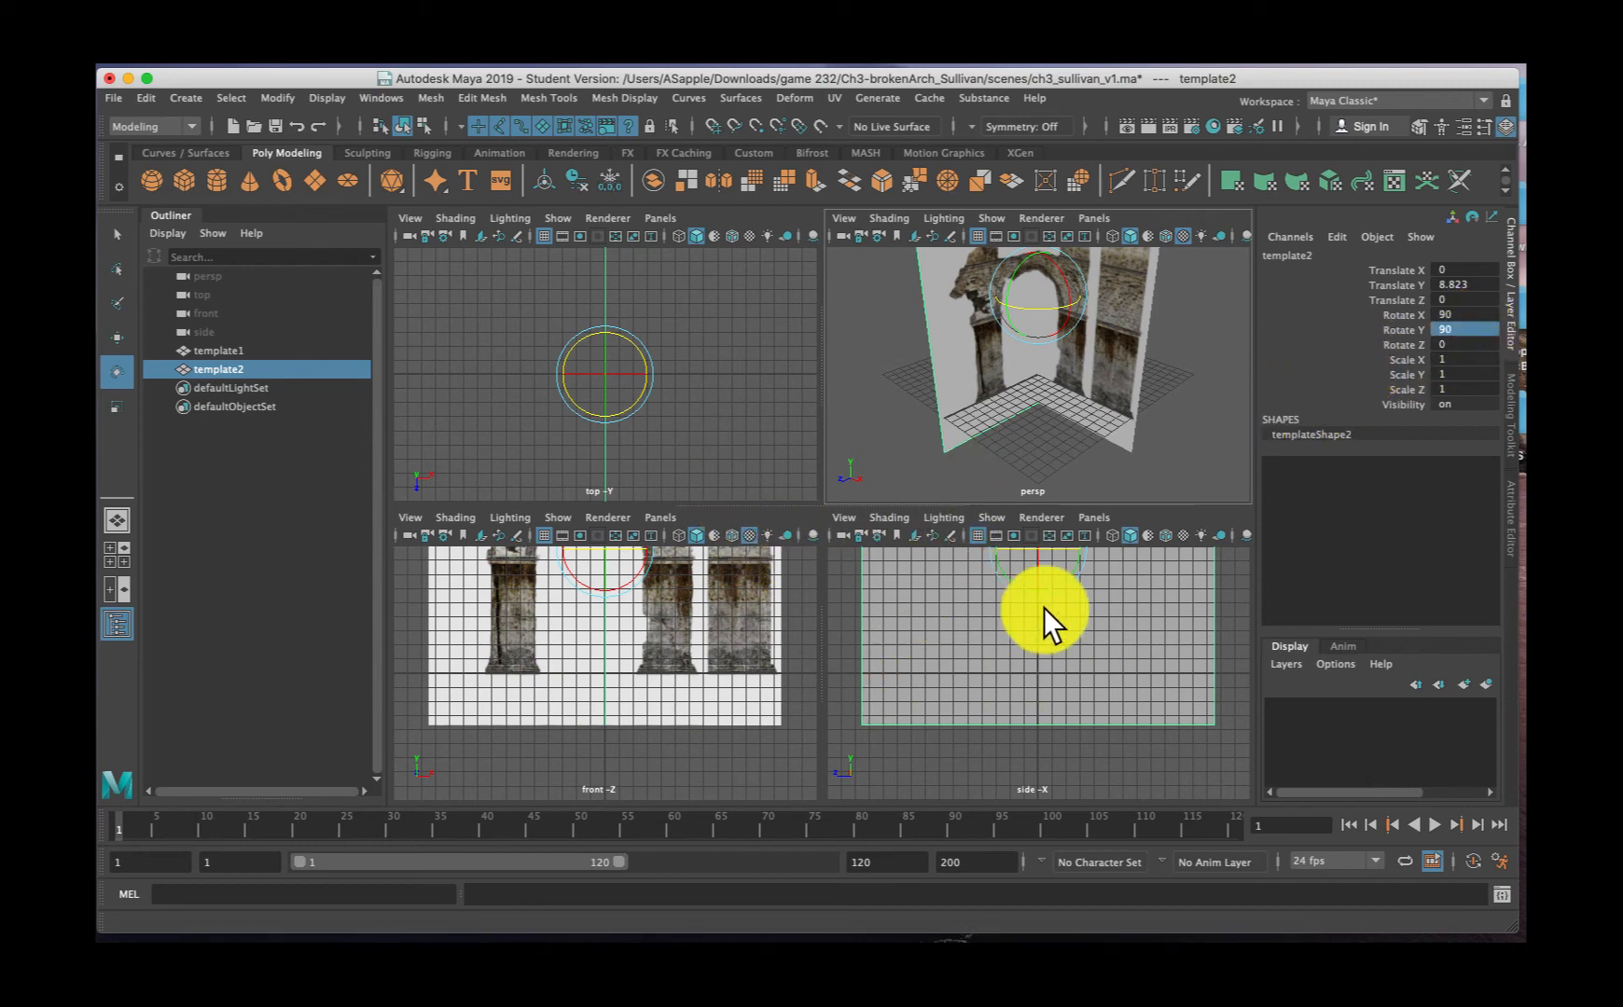
Frame the duplicated template plane in the side view and turn on hardware texturing there
left_click(917, 362)
left_click(970, 350)
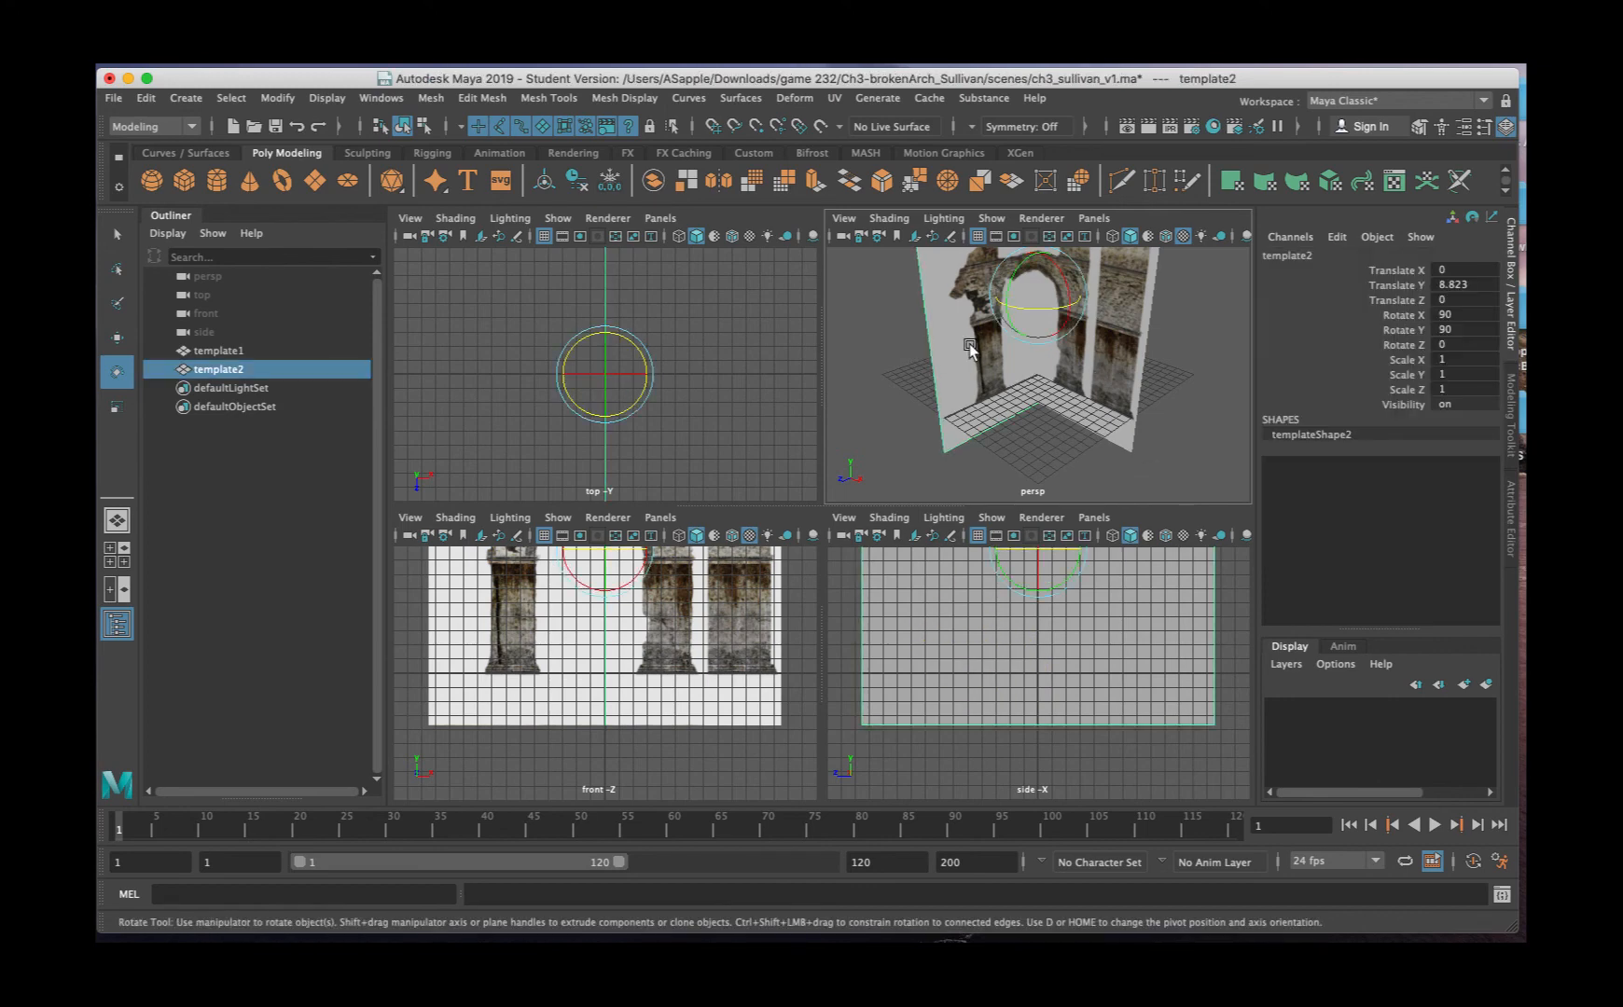
left_click(1038, 671)
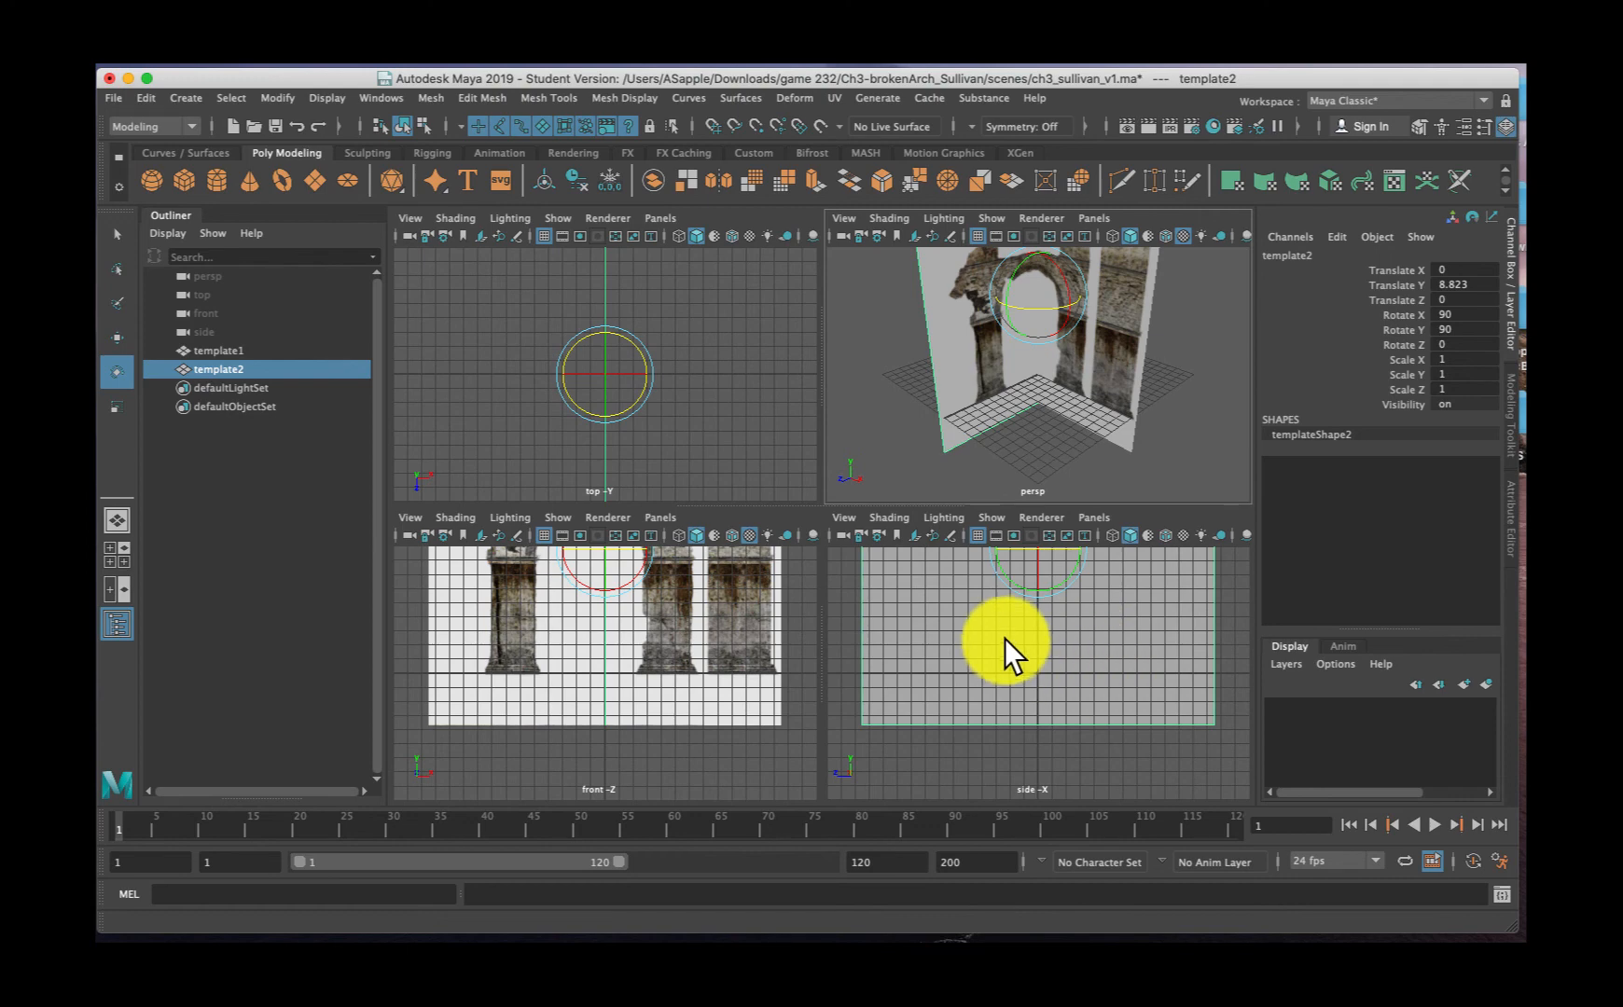
left_click(1091, 712)
key("f")
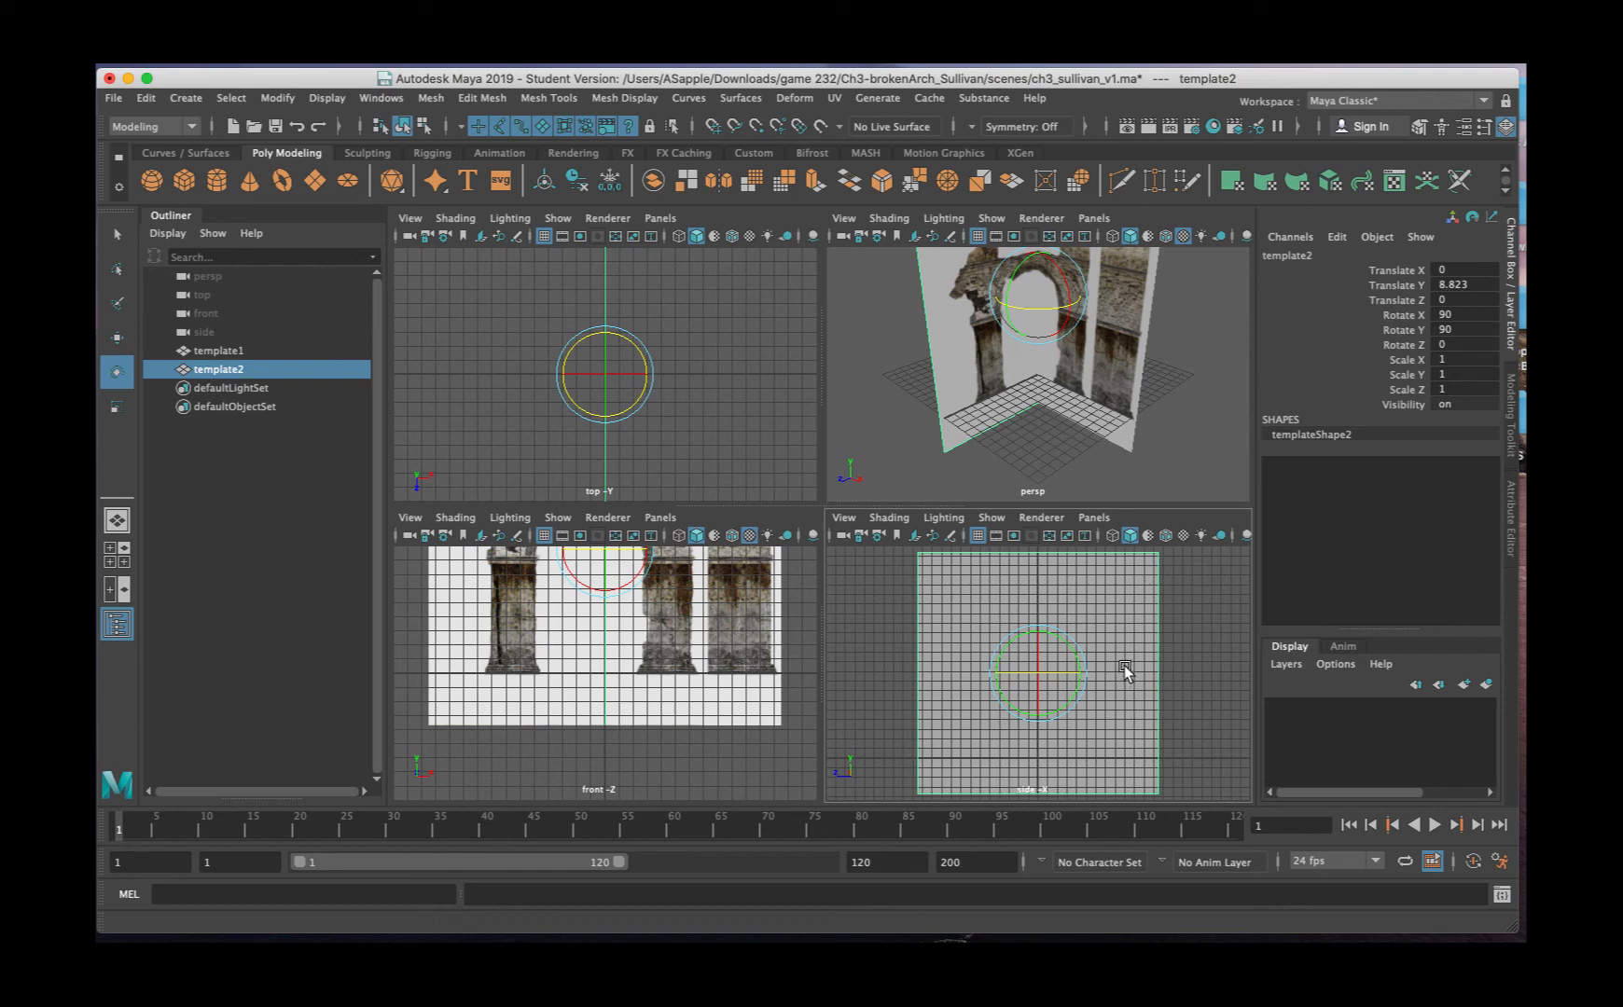
left_click(891, 518)
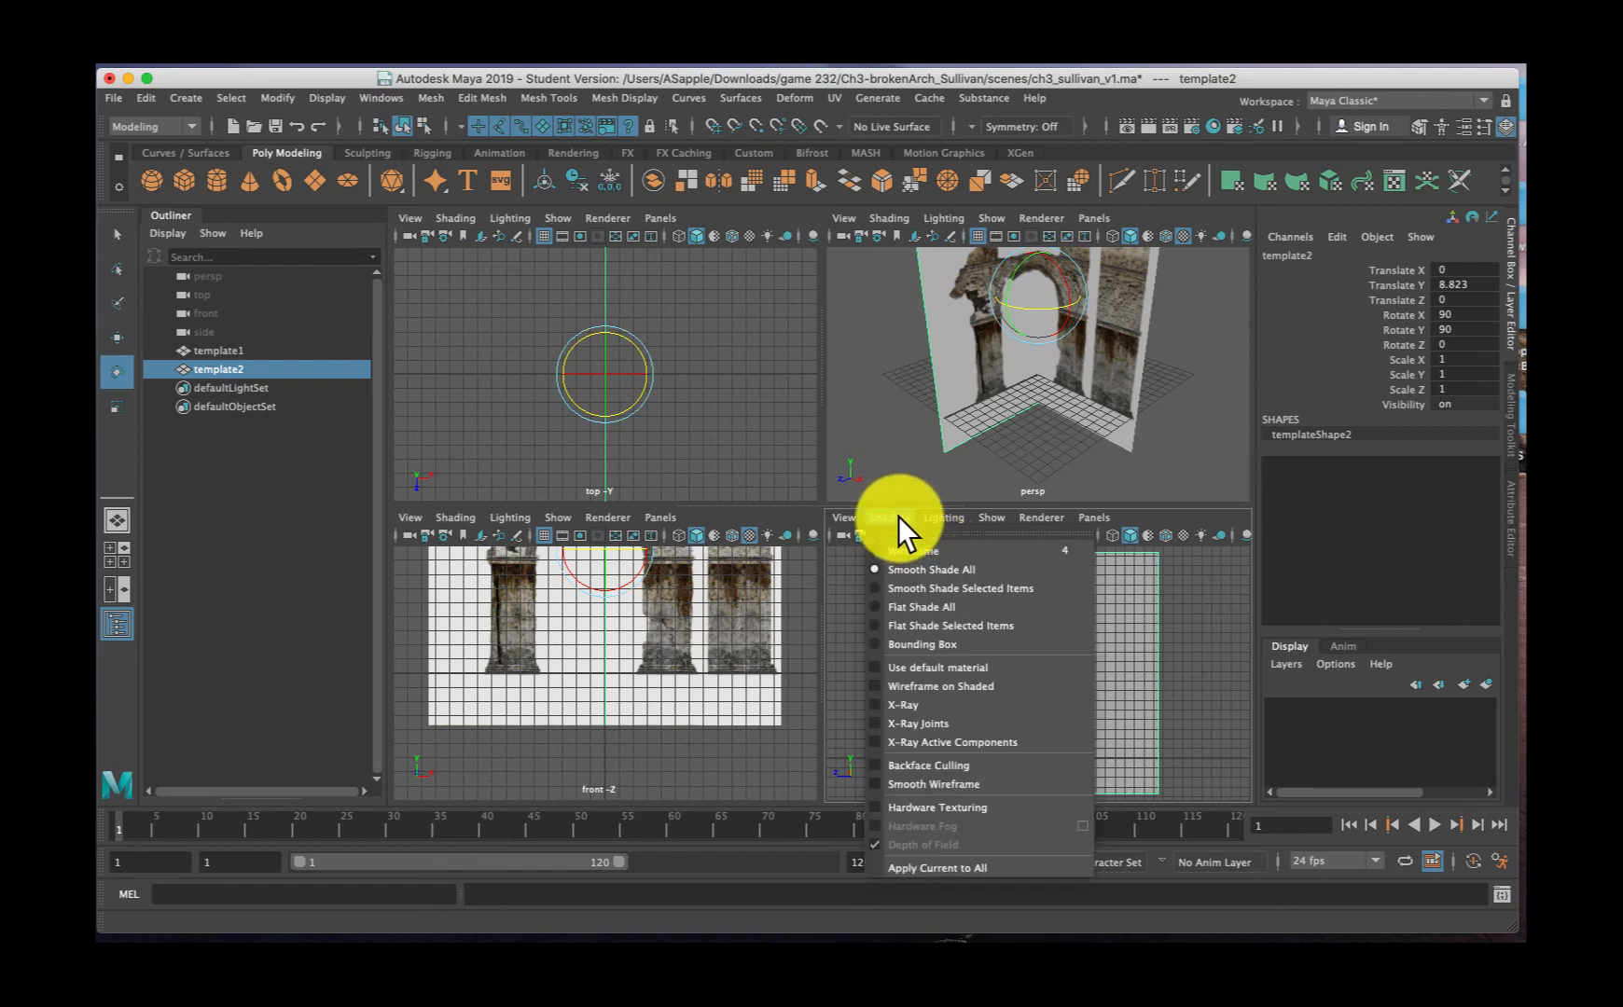
left_click(914, 807)
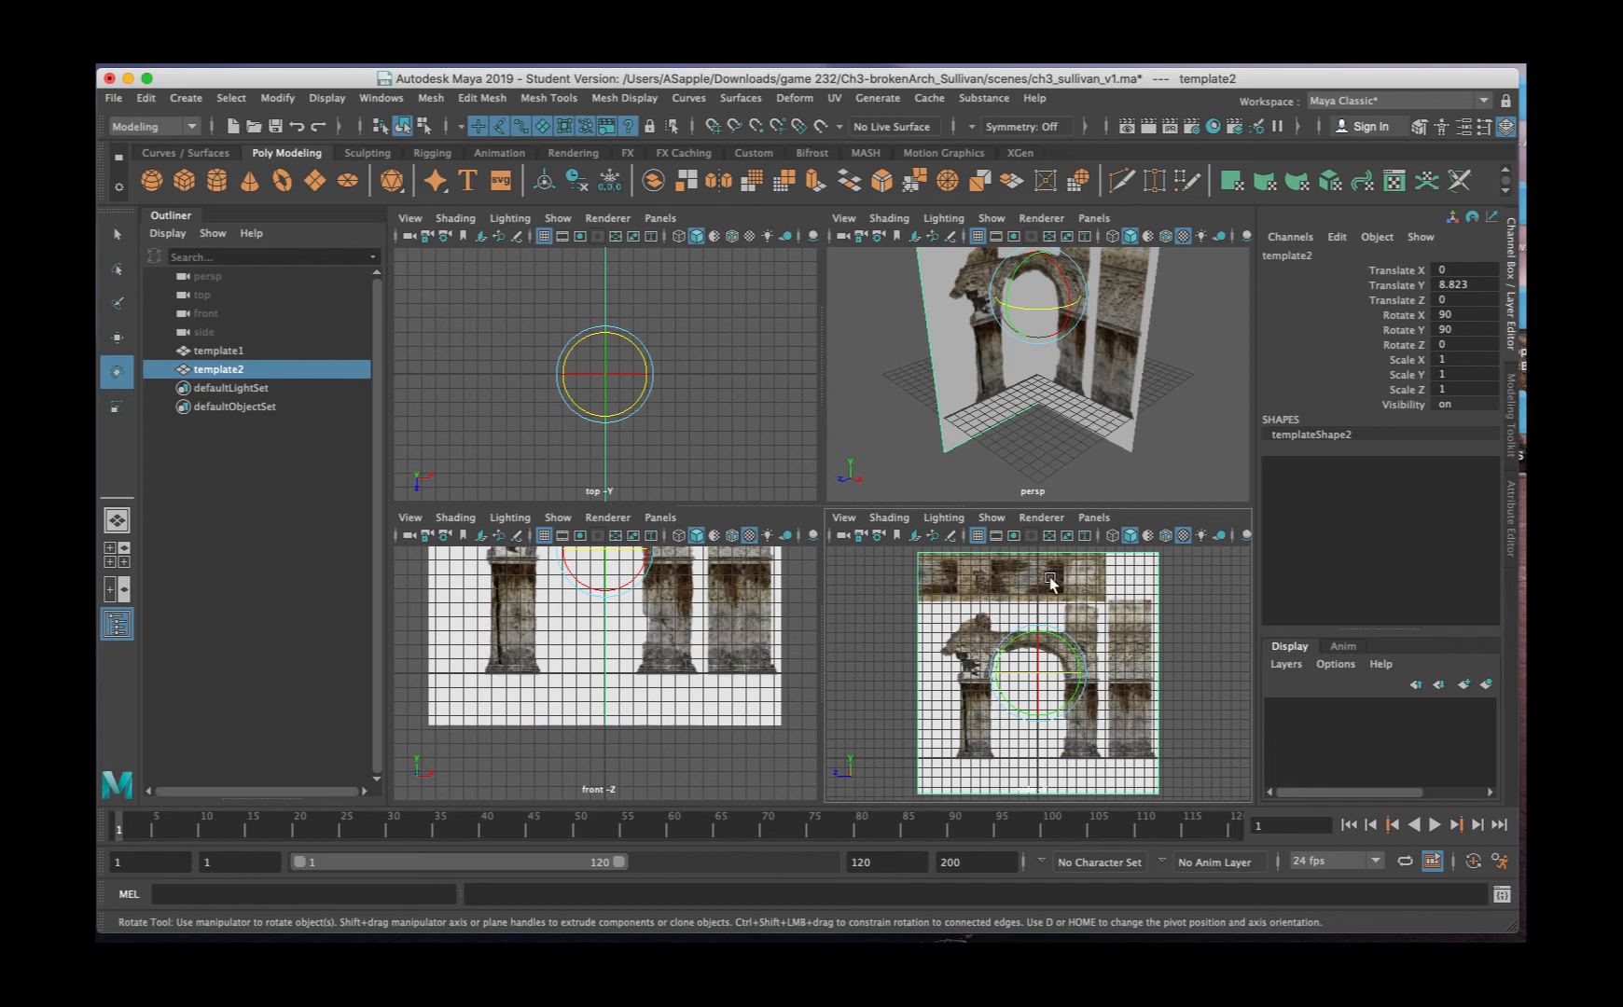
Move the duplicated template plane along X to the edge of the original and set its Translate X to -12
key("w")
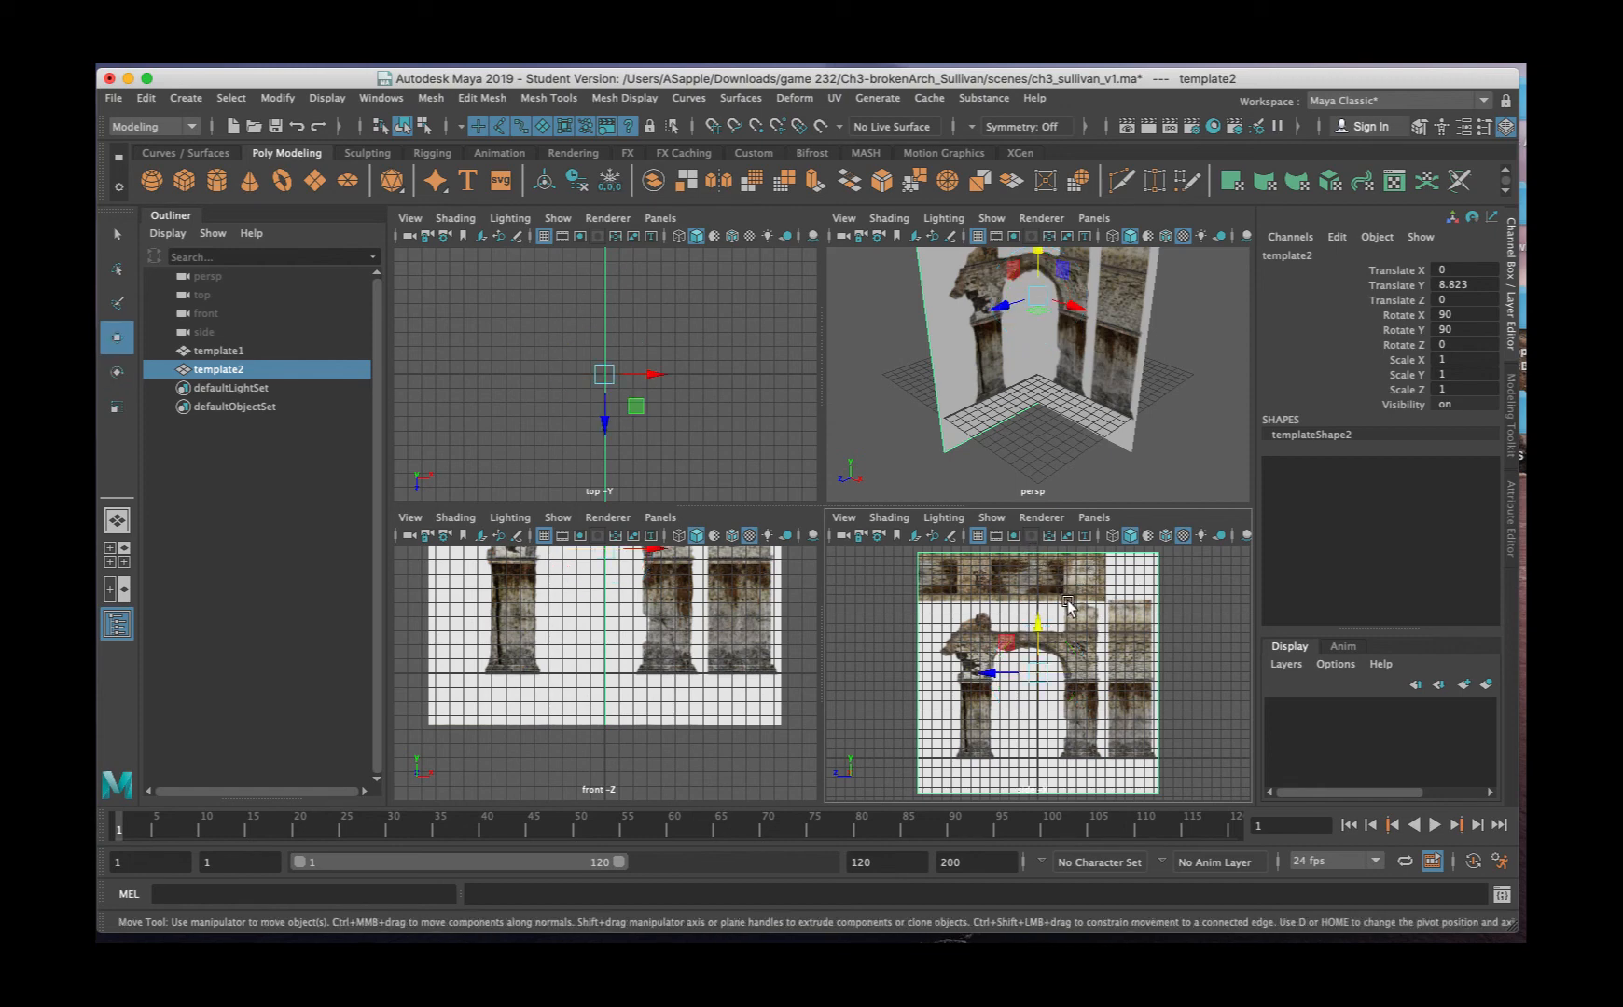
left_click_drag(1076, 448, 991, 285)
double_click(1483, 269)
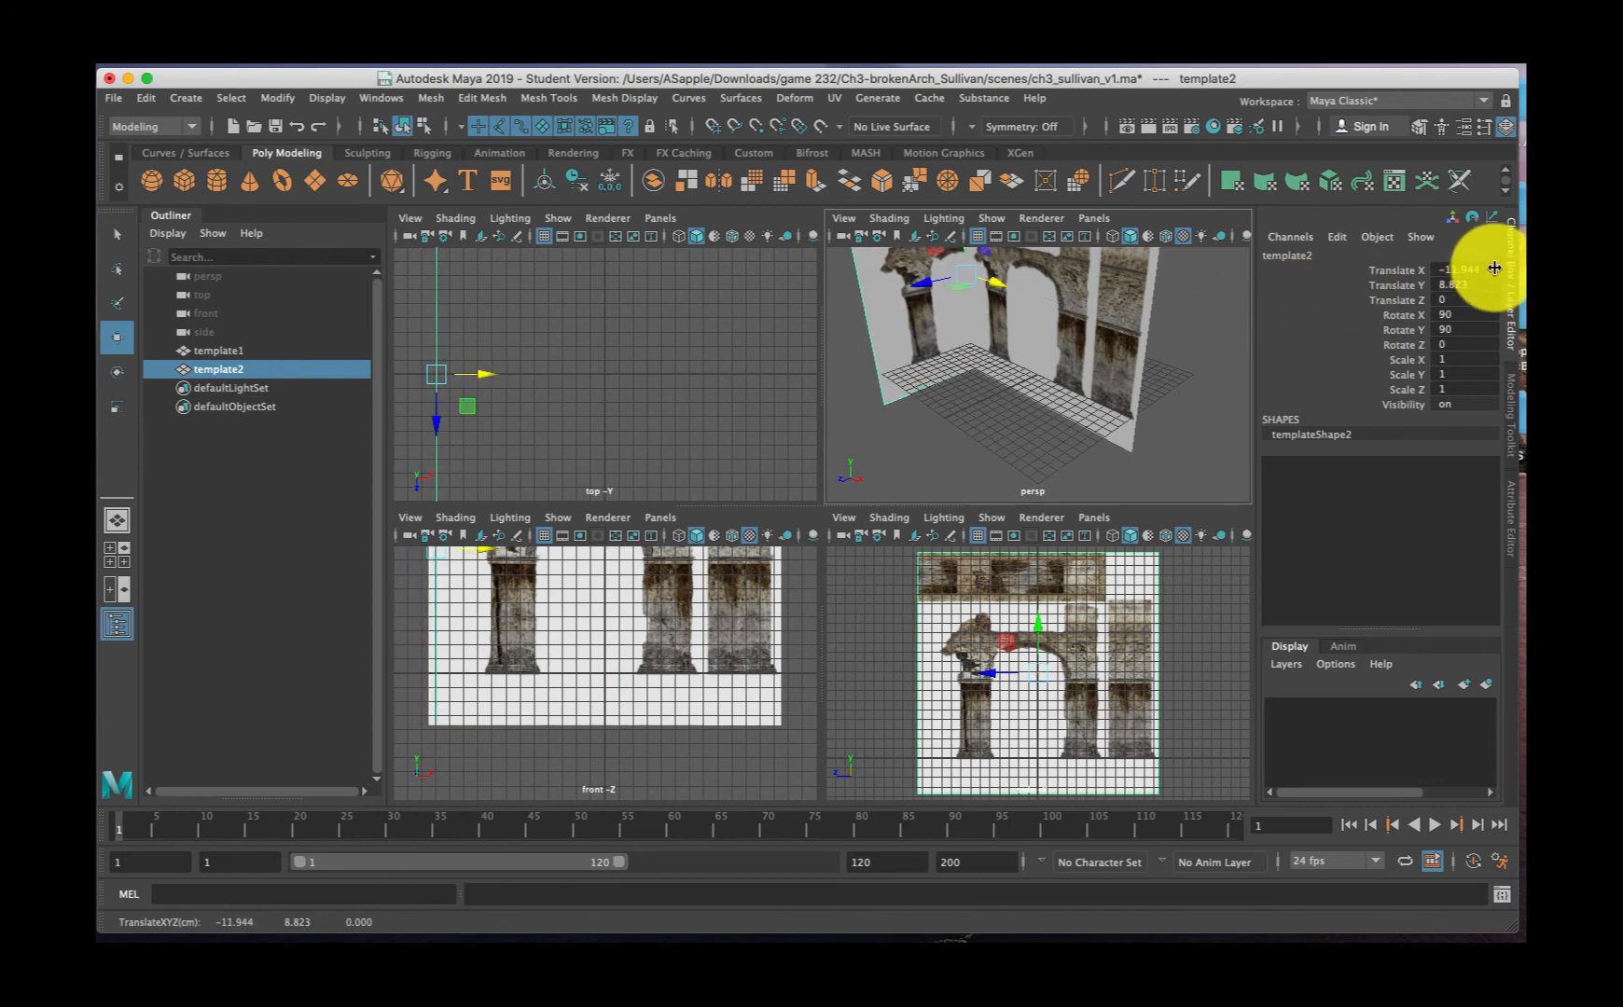
type("-1")
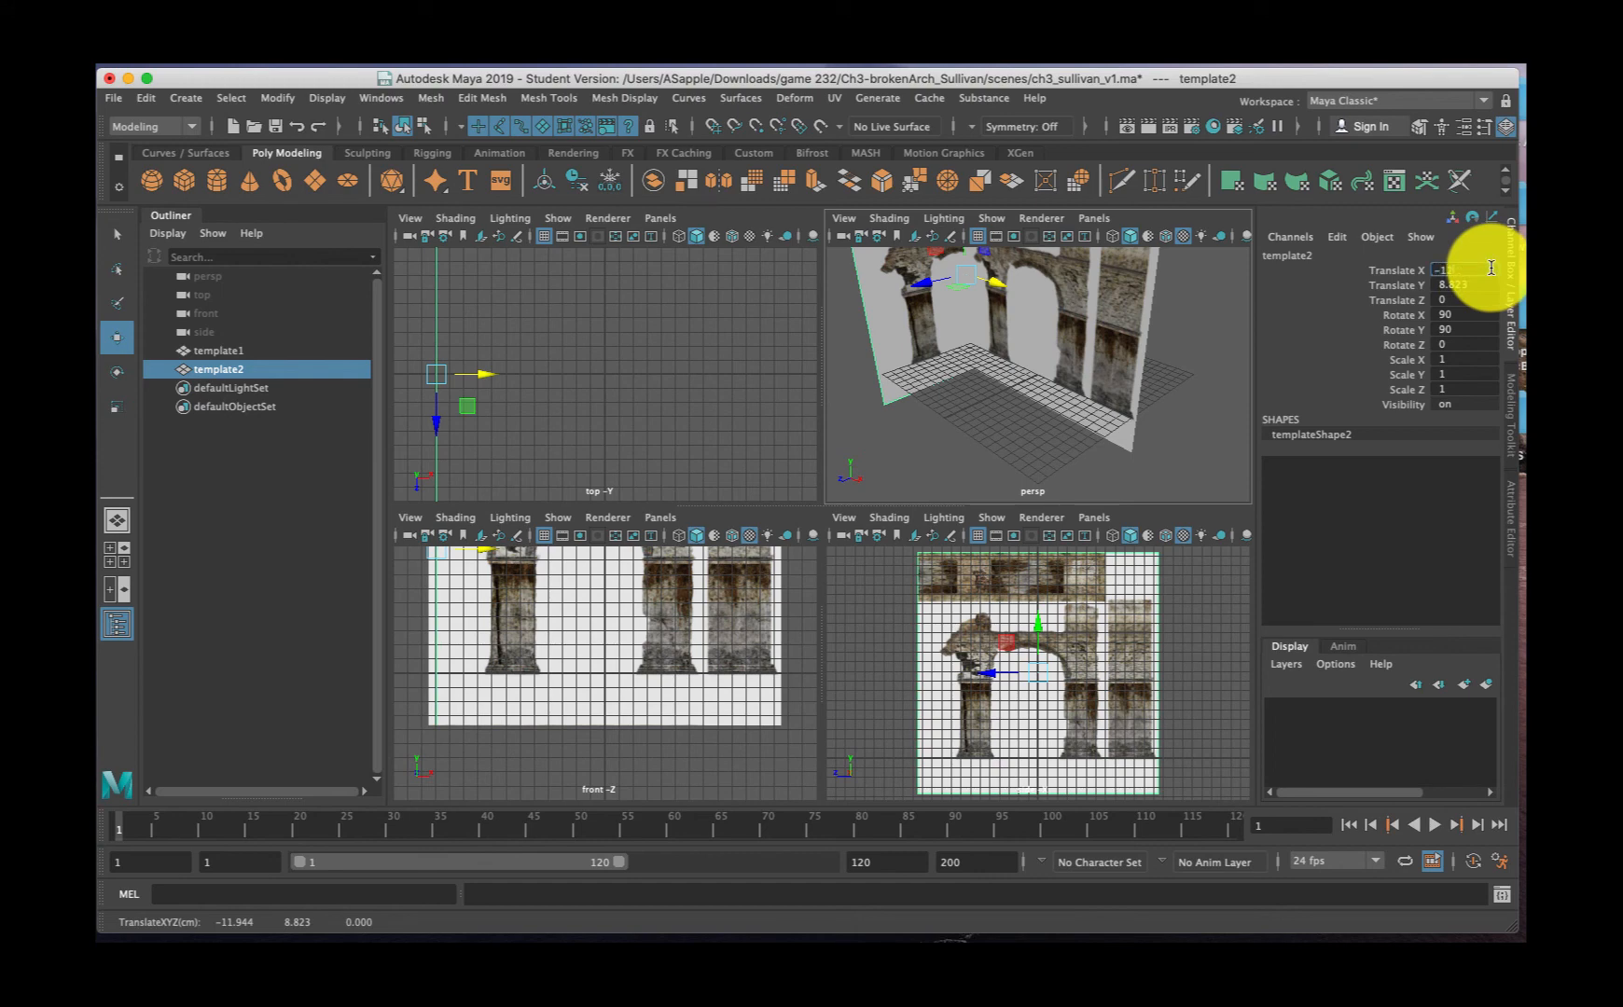
type("2")
key("Return")
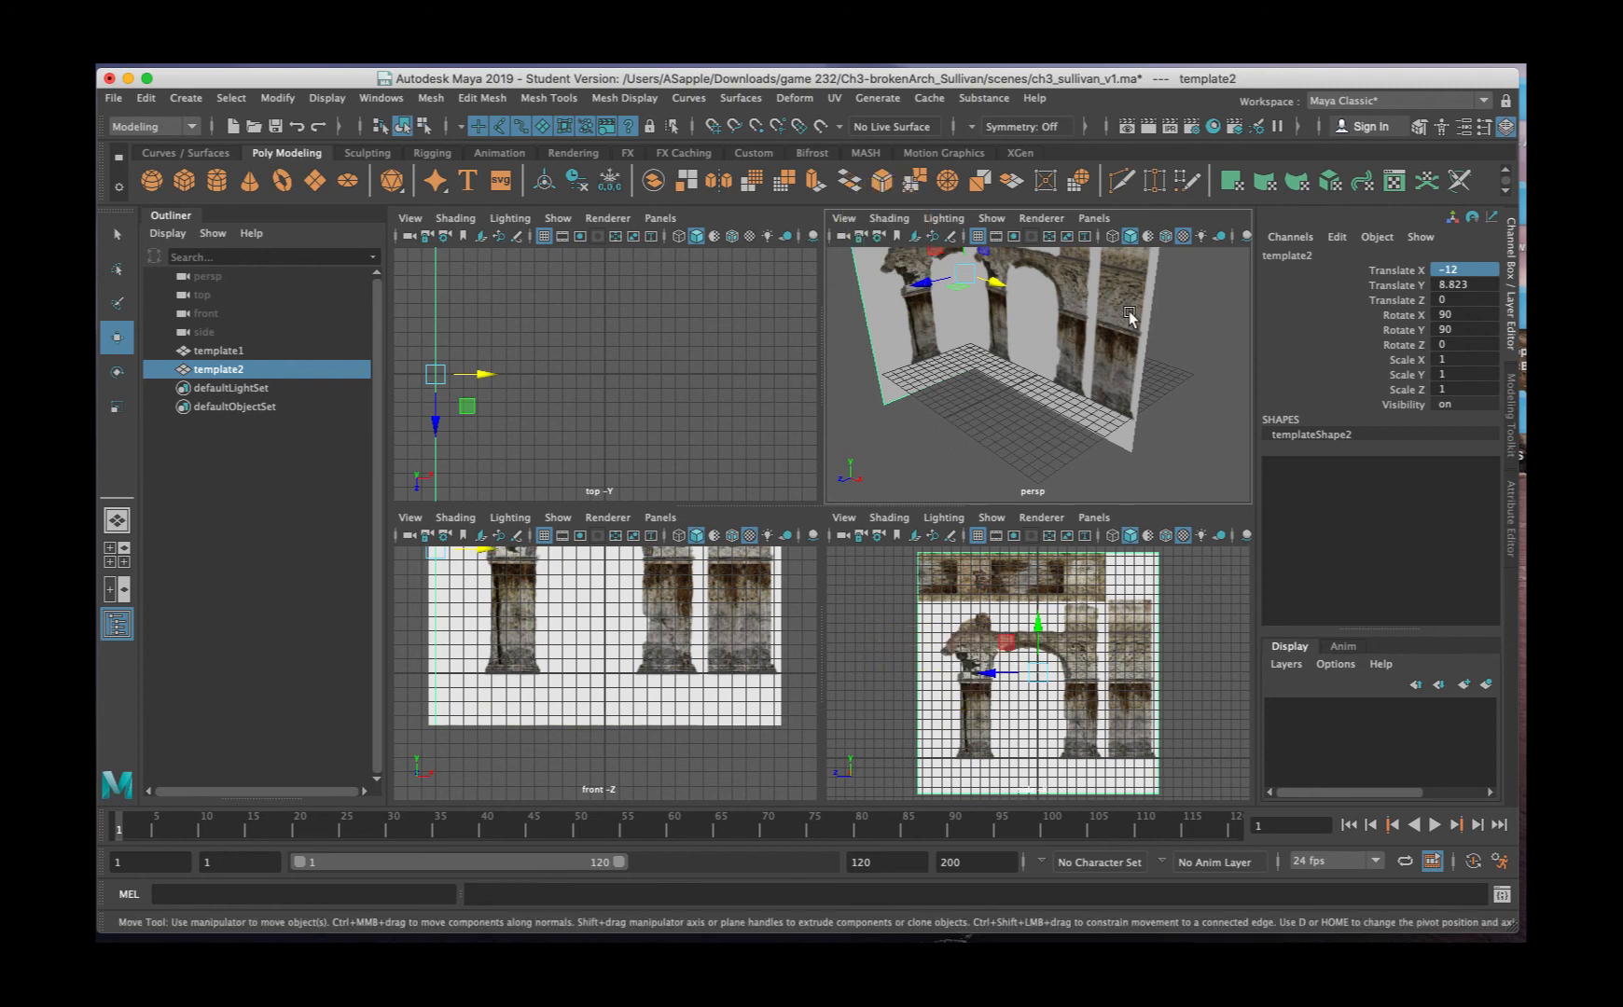
Move the original template plane back along Z to the edge of the perpendicular copy and set its Translate Z to -12
left_click(1099, 332)
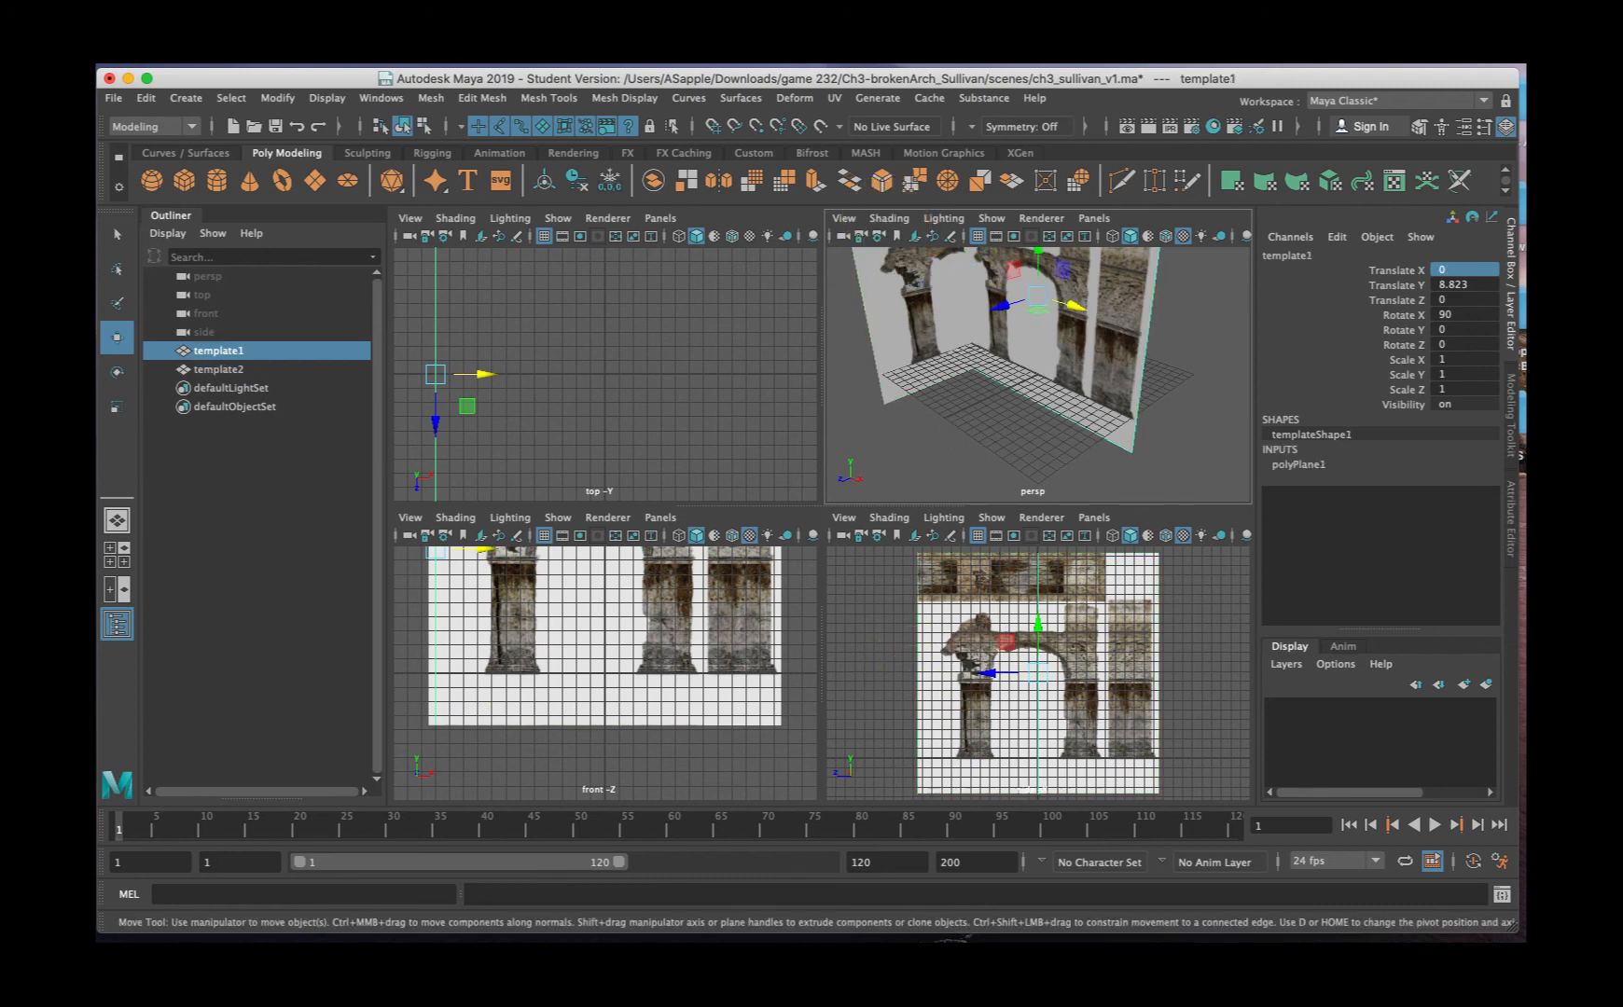
left_click(622, 681)
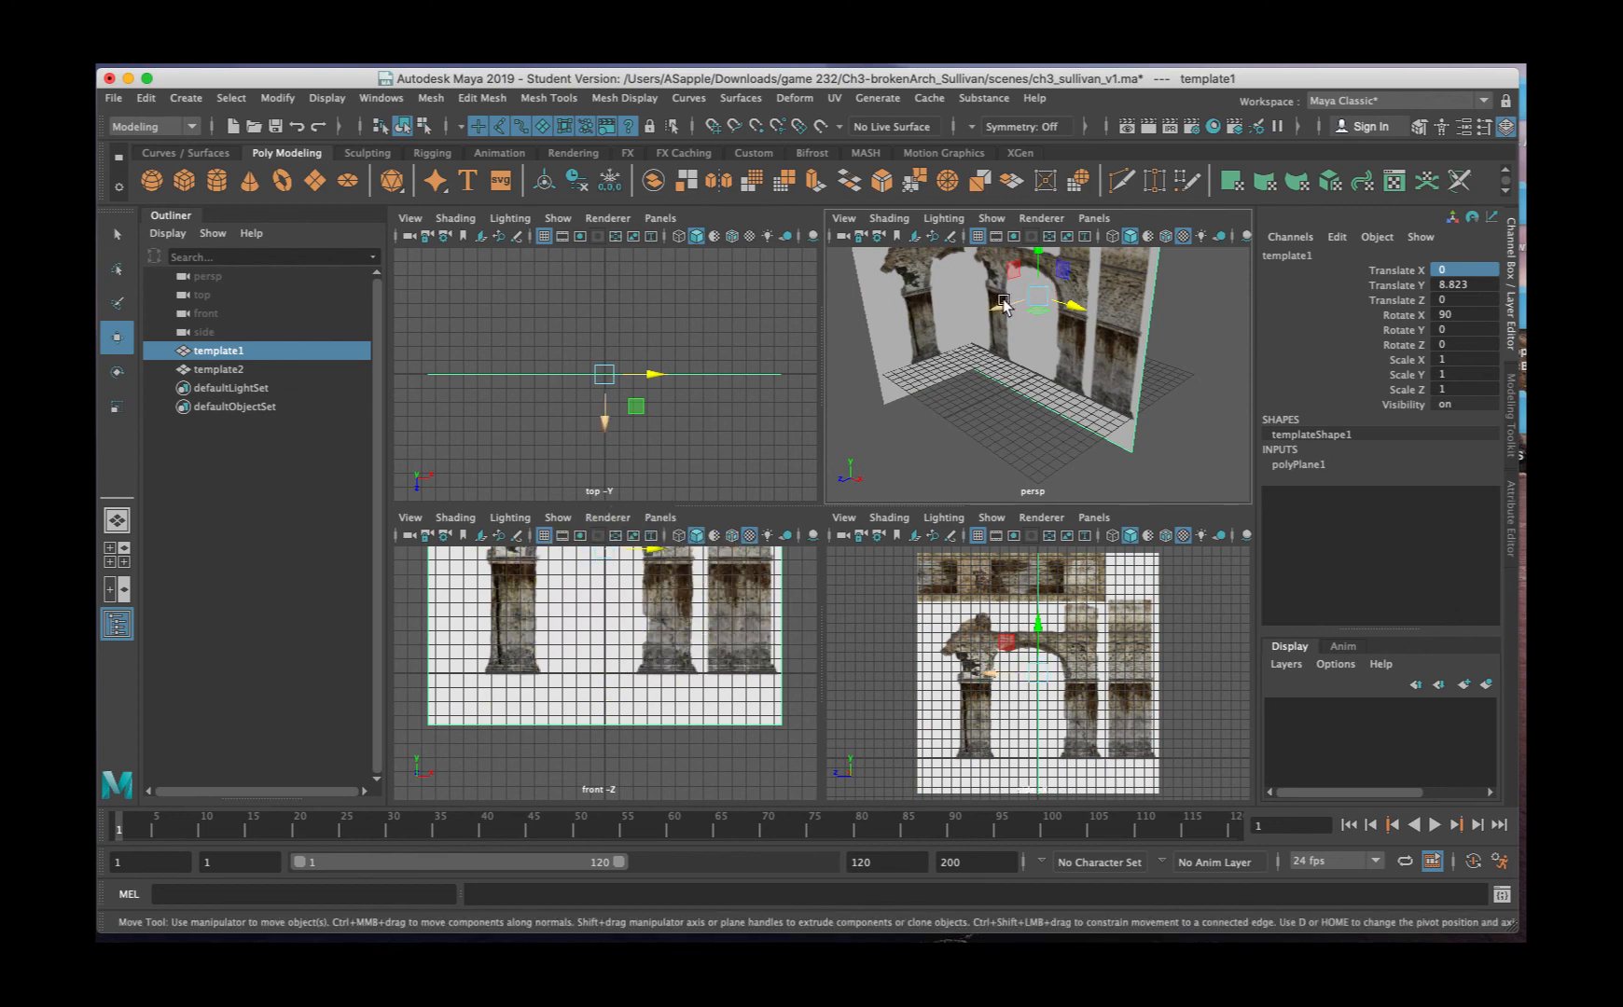
left_click_drag(1000, 305, 1095, 291)
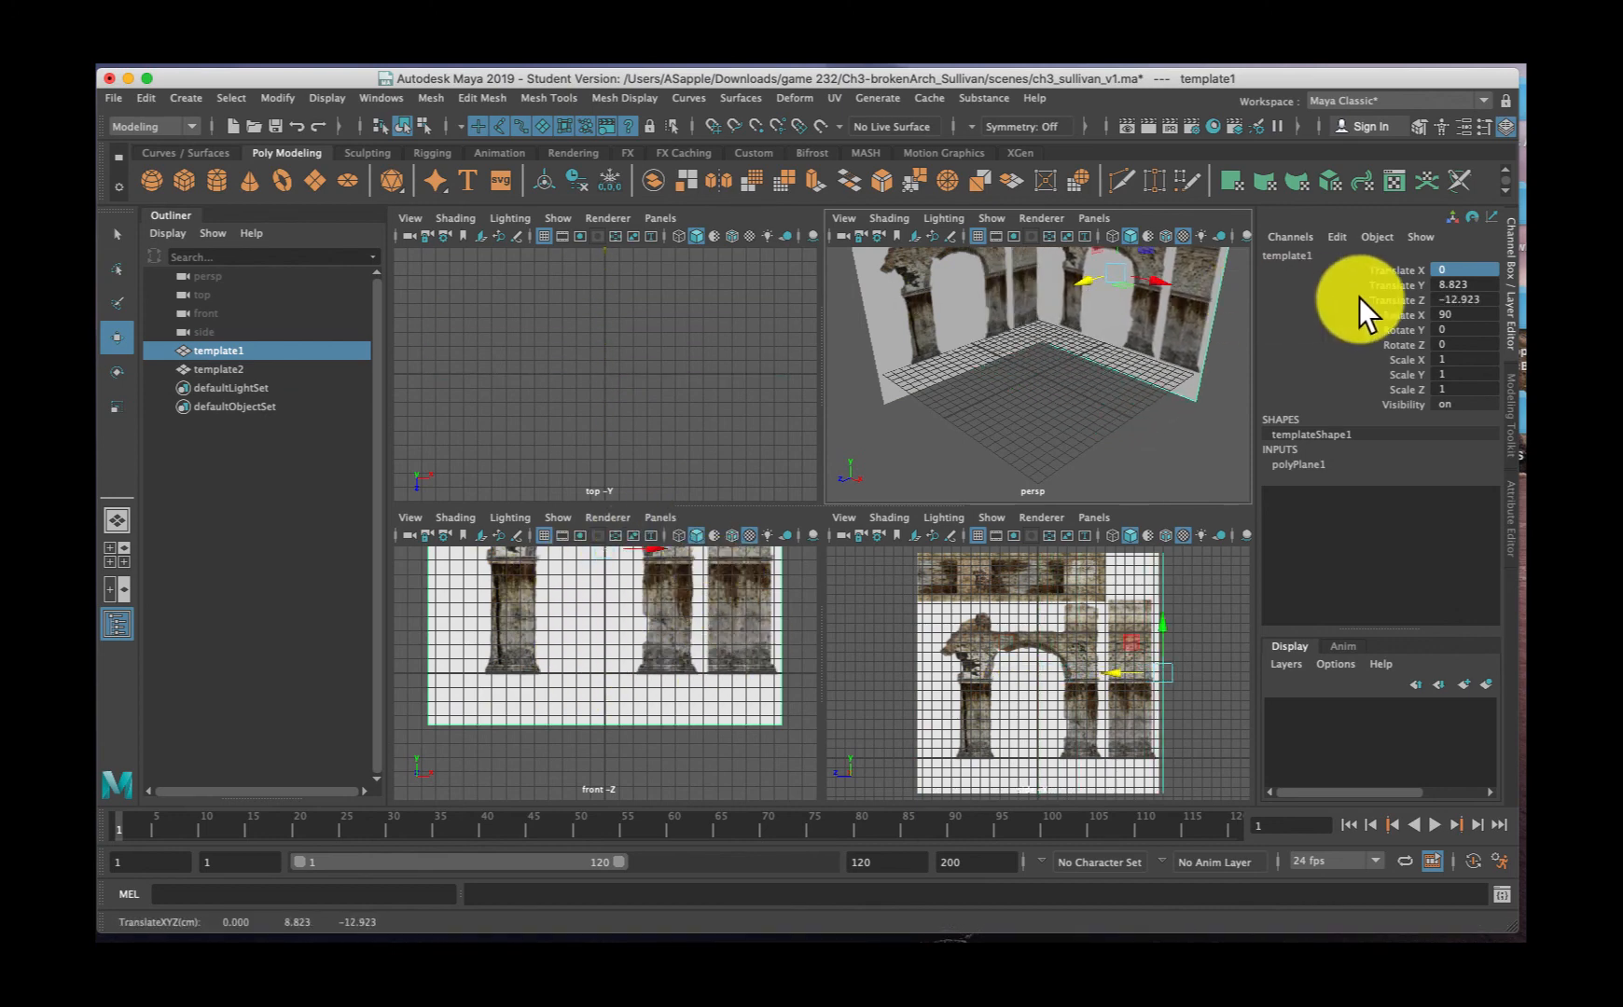
left_click(1470, 299)
type("-12")
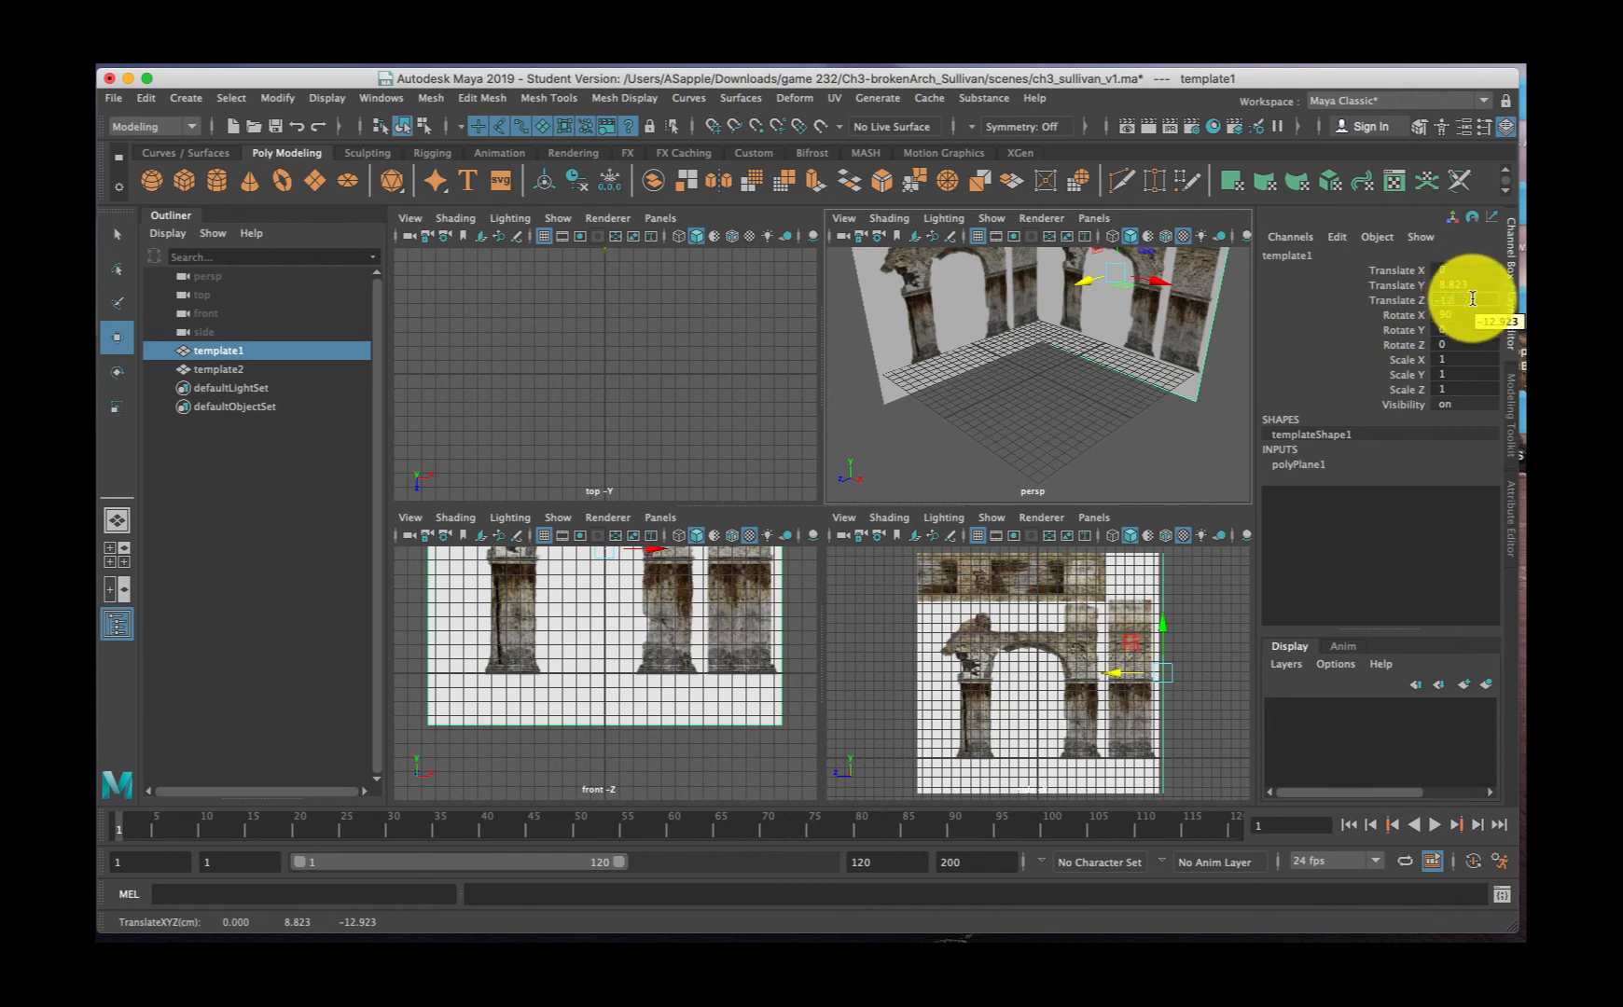
key("Return")
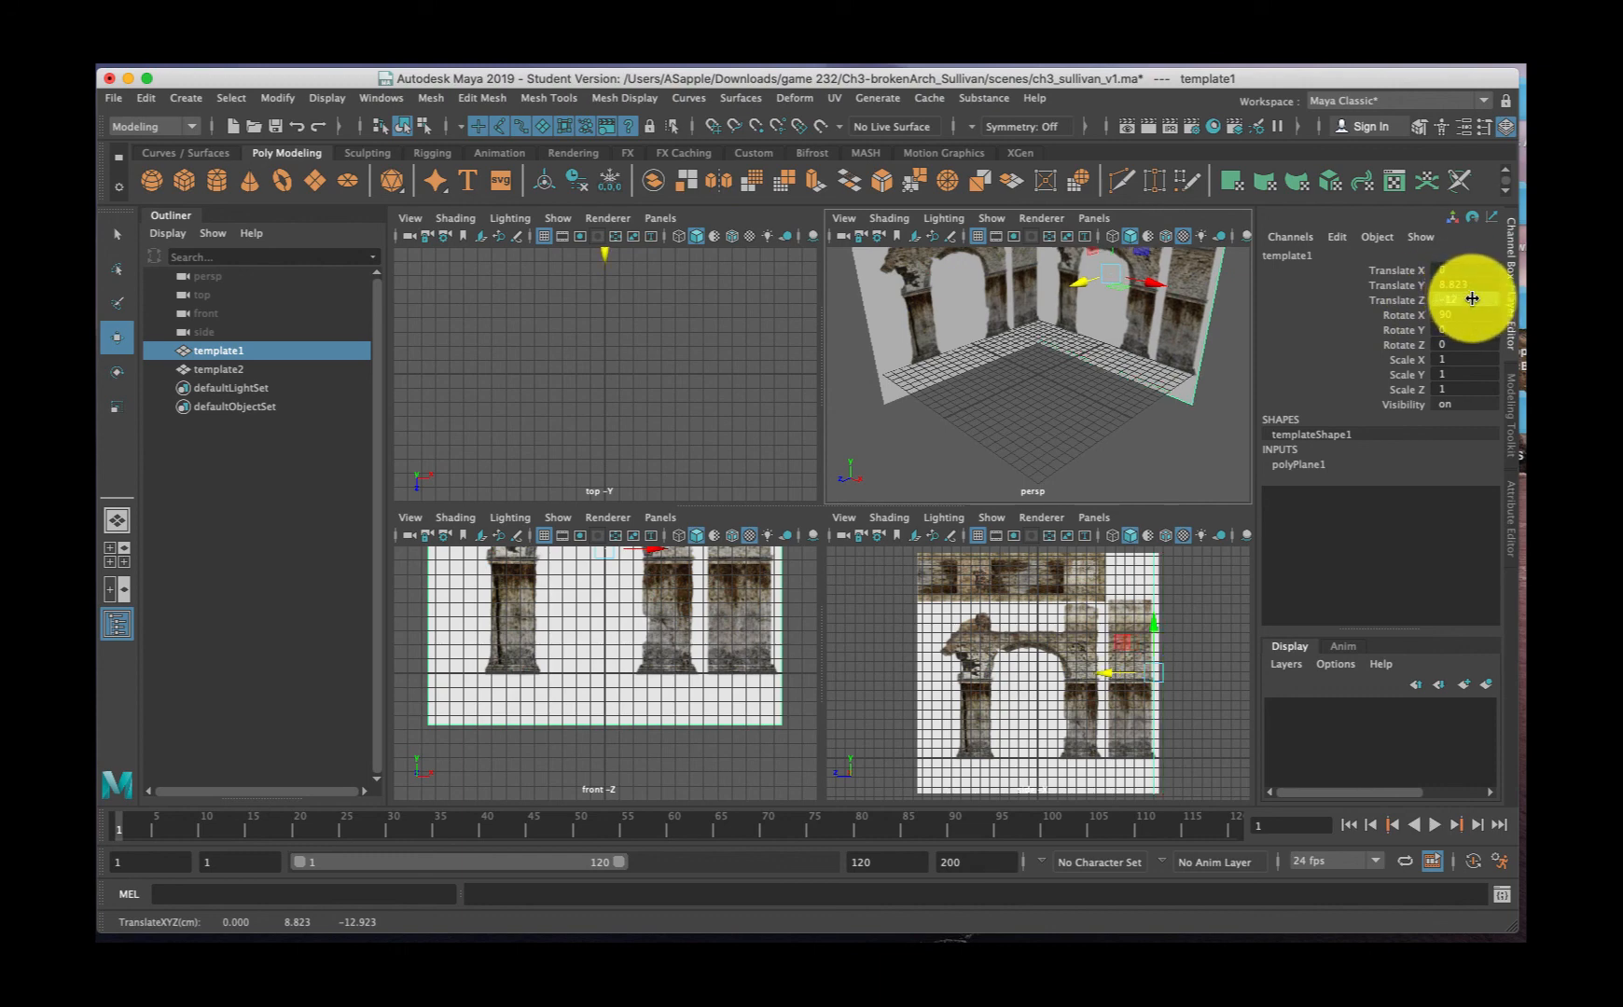
Save the scene with both template planes in place, continuing past the student version notice
scroll(1127, 403, "down", 1)
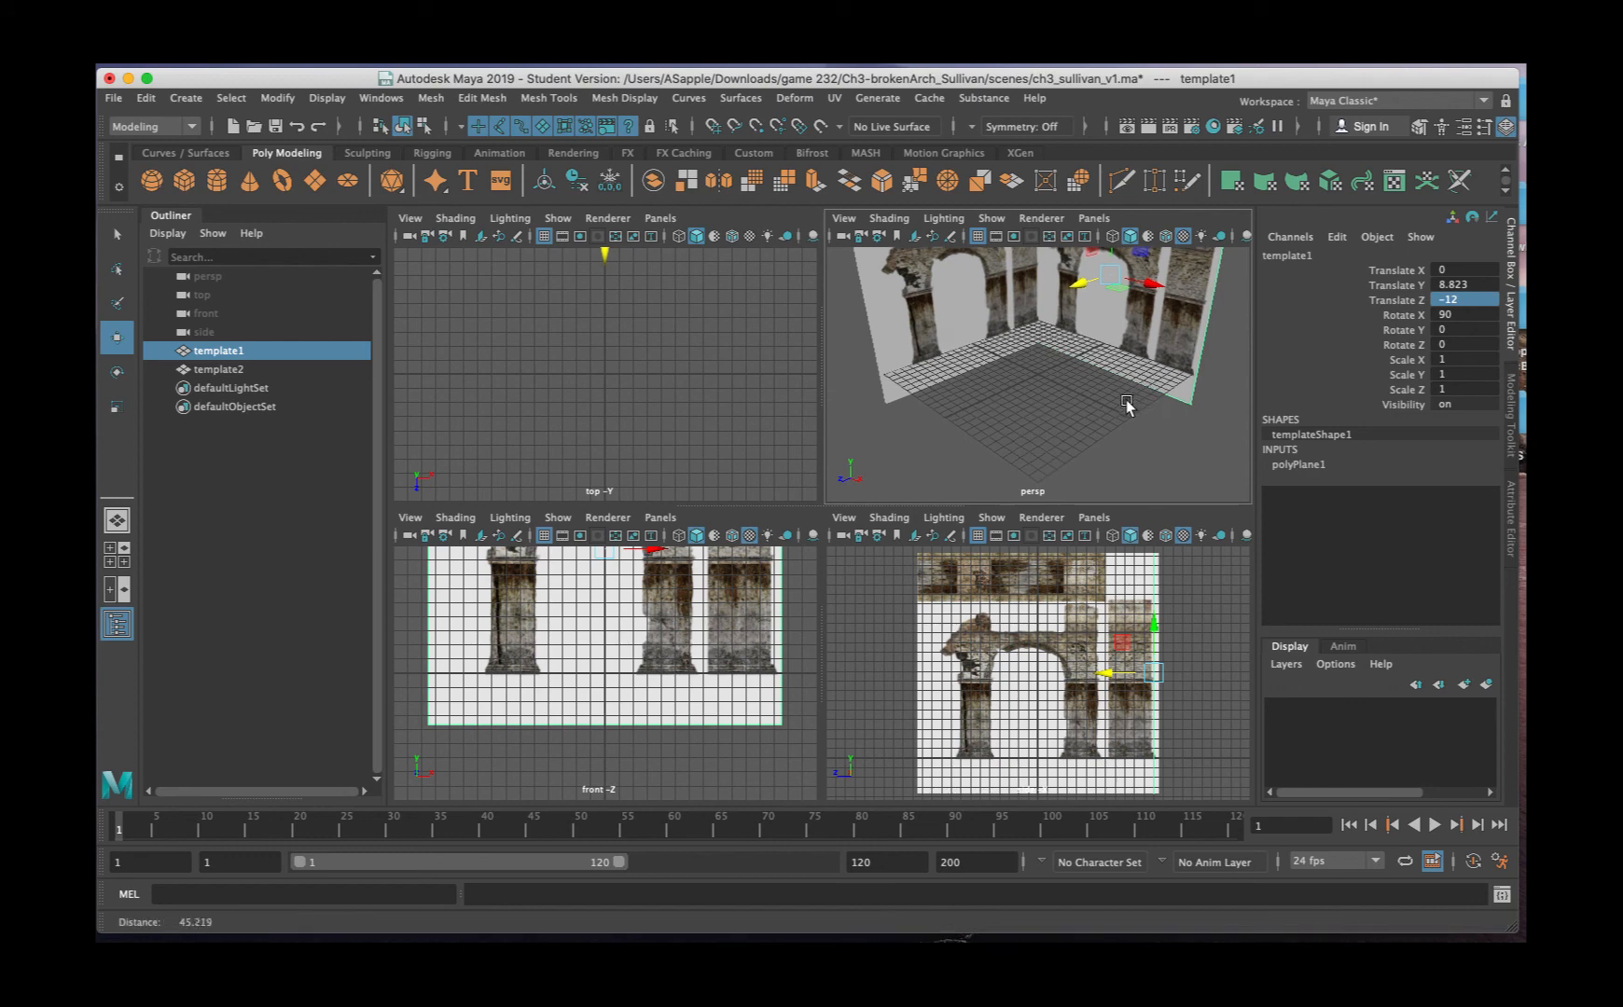
left_click_drag(1127, 403, 1051, 388, "alt")
key("q")
key("super+s")
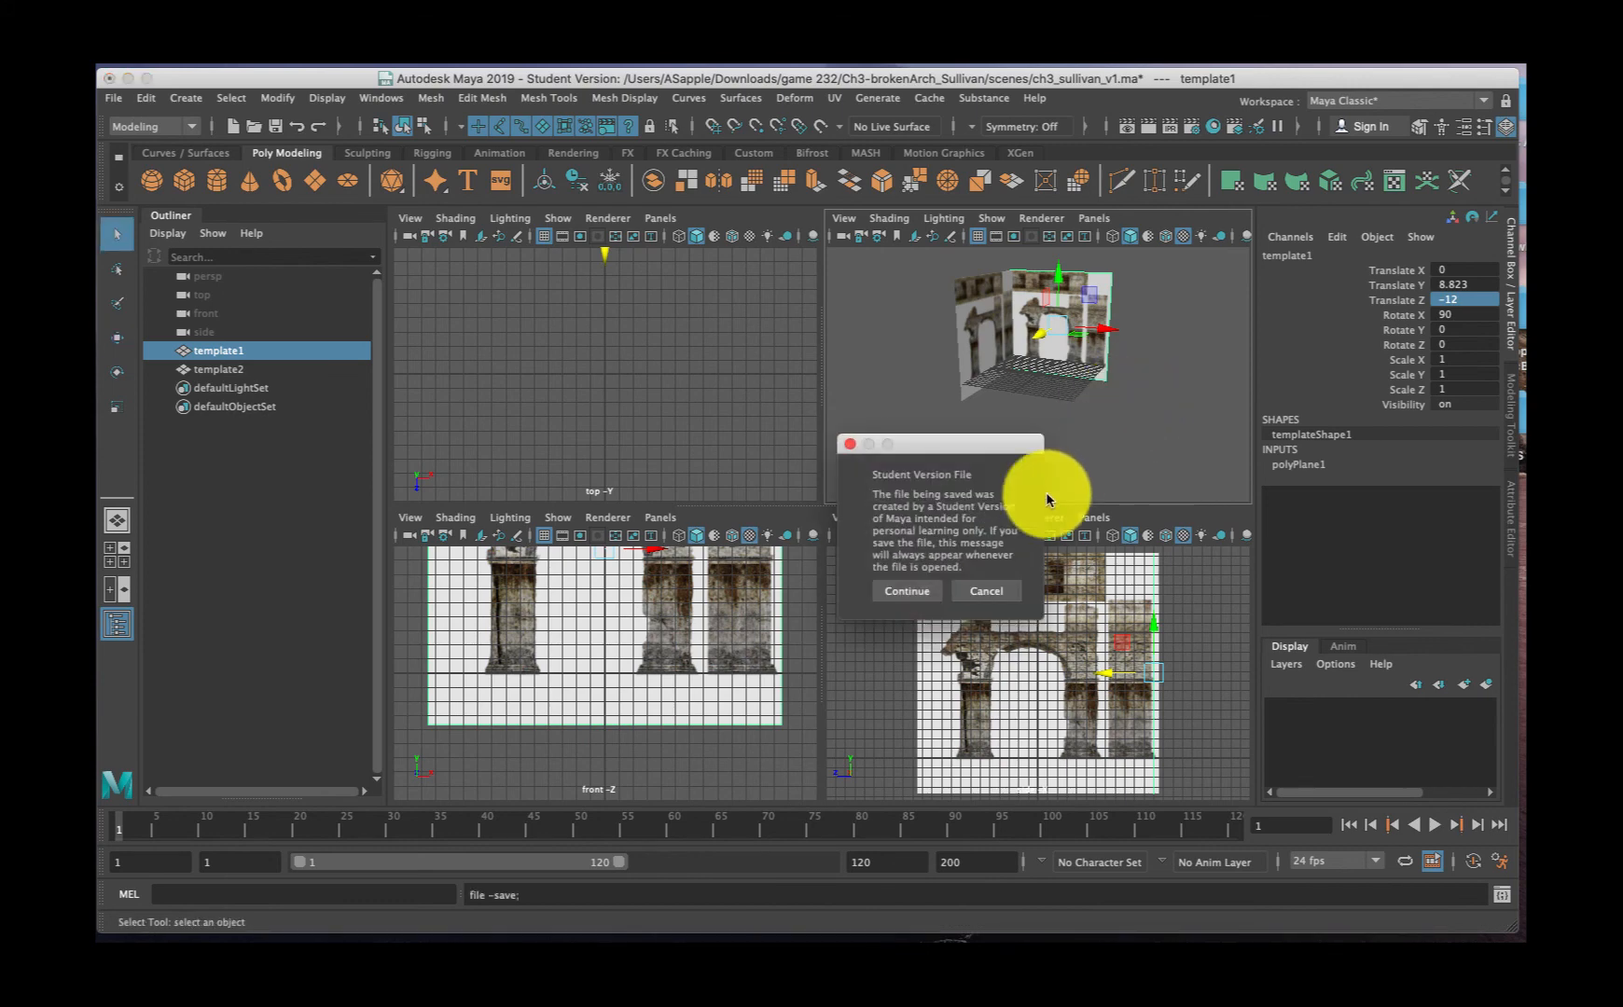
left_click(907, 590)
Select both template planes in the perspective view and create a new display layer with them assigned to it
key("w")
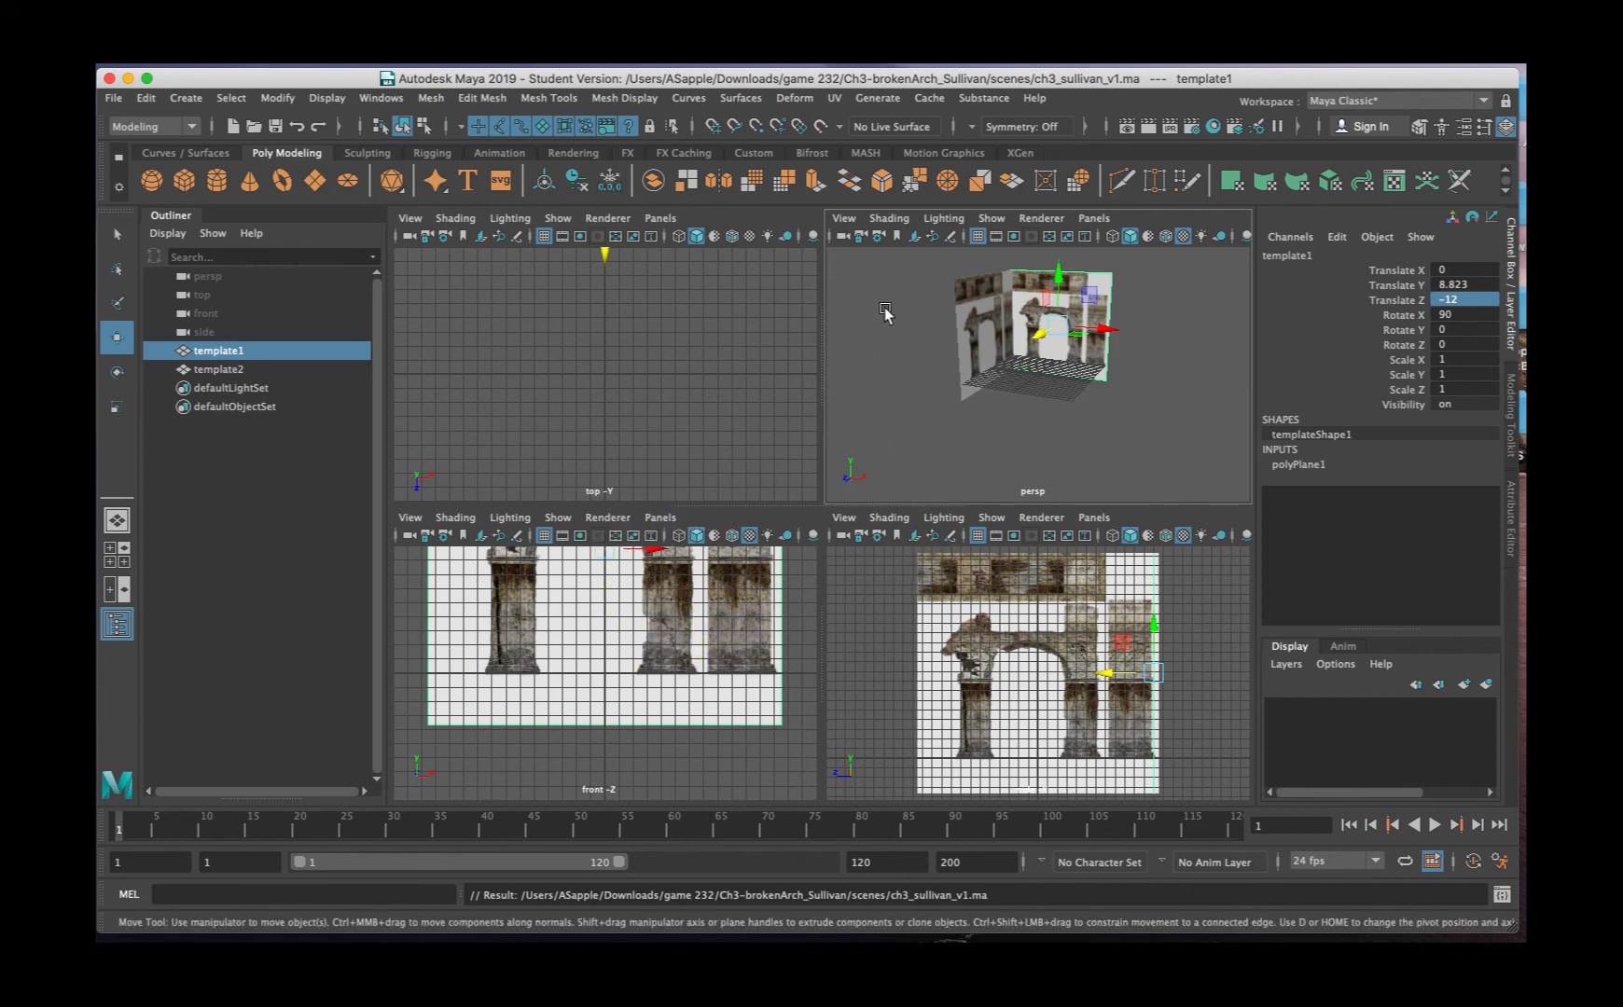
left_click_drag(930, 260, 1137, 340)
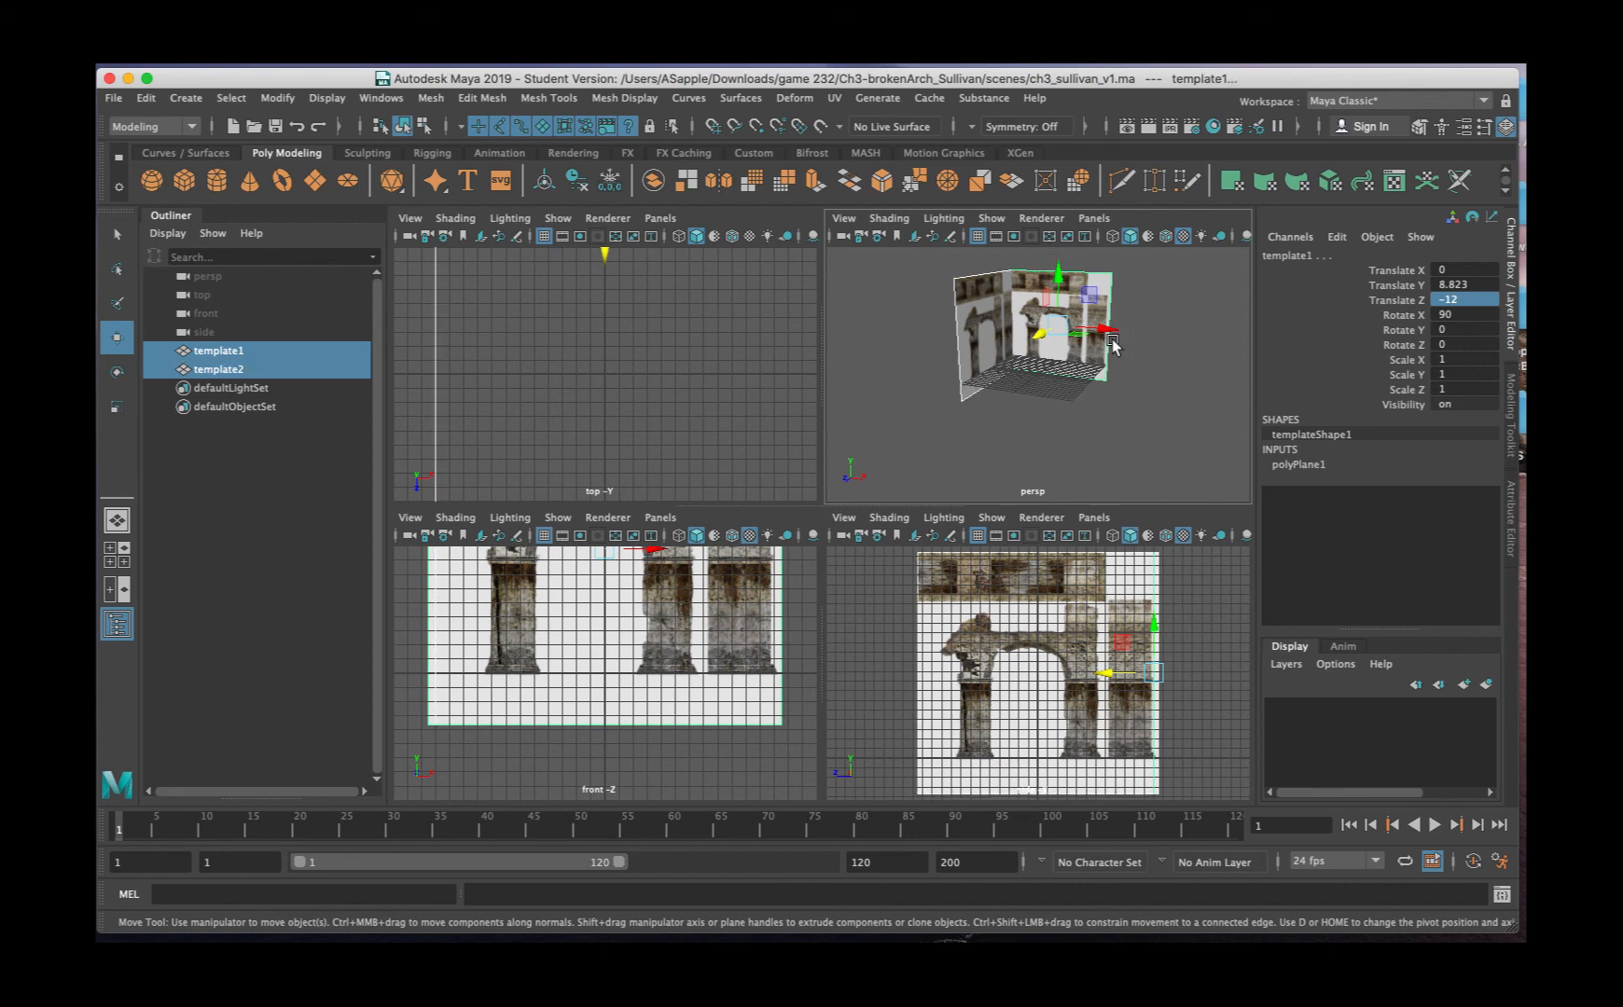
key("q")
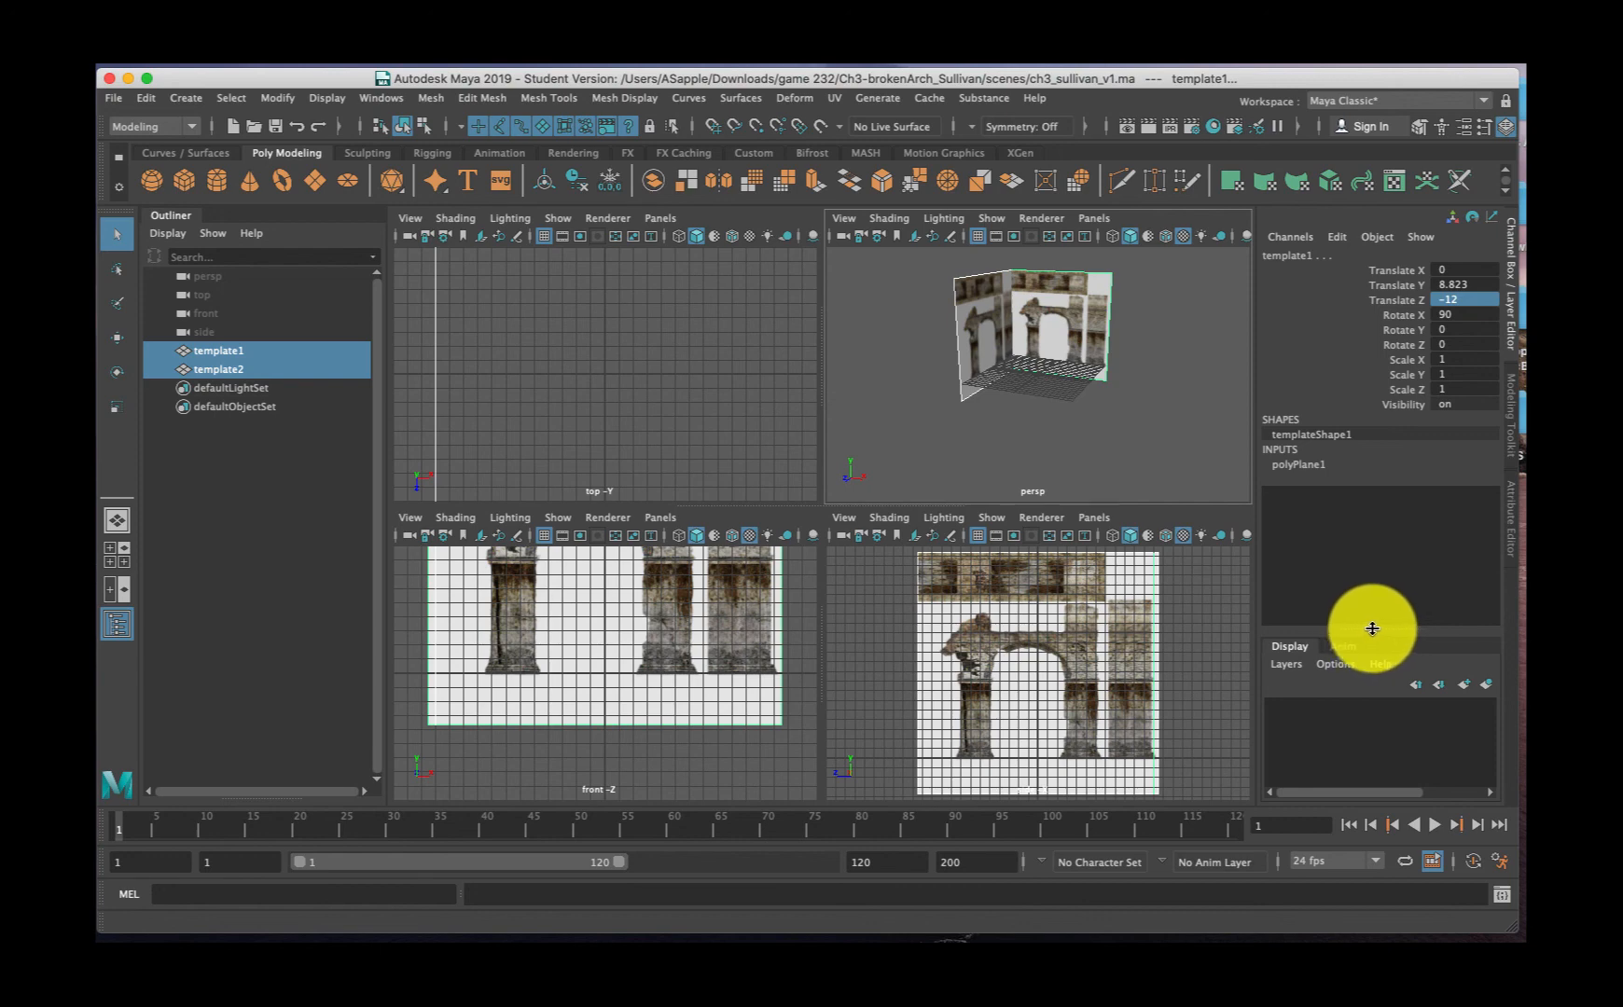
mouse_move(1372, 629)
left_mouse_down()
mouse_move(1373, 601)
mouse_move(1373, 638)
mouse_move(1374, 615)
left_mouse_up()
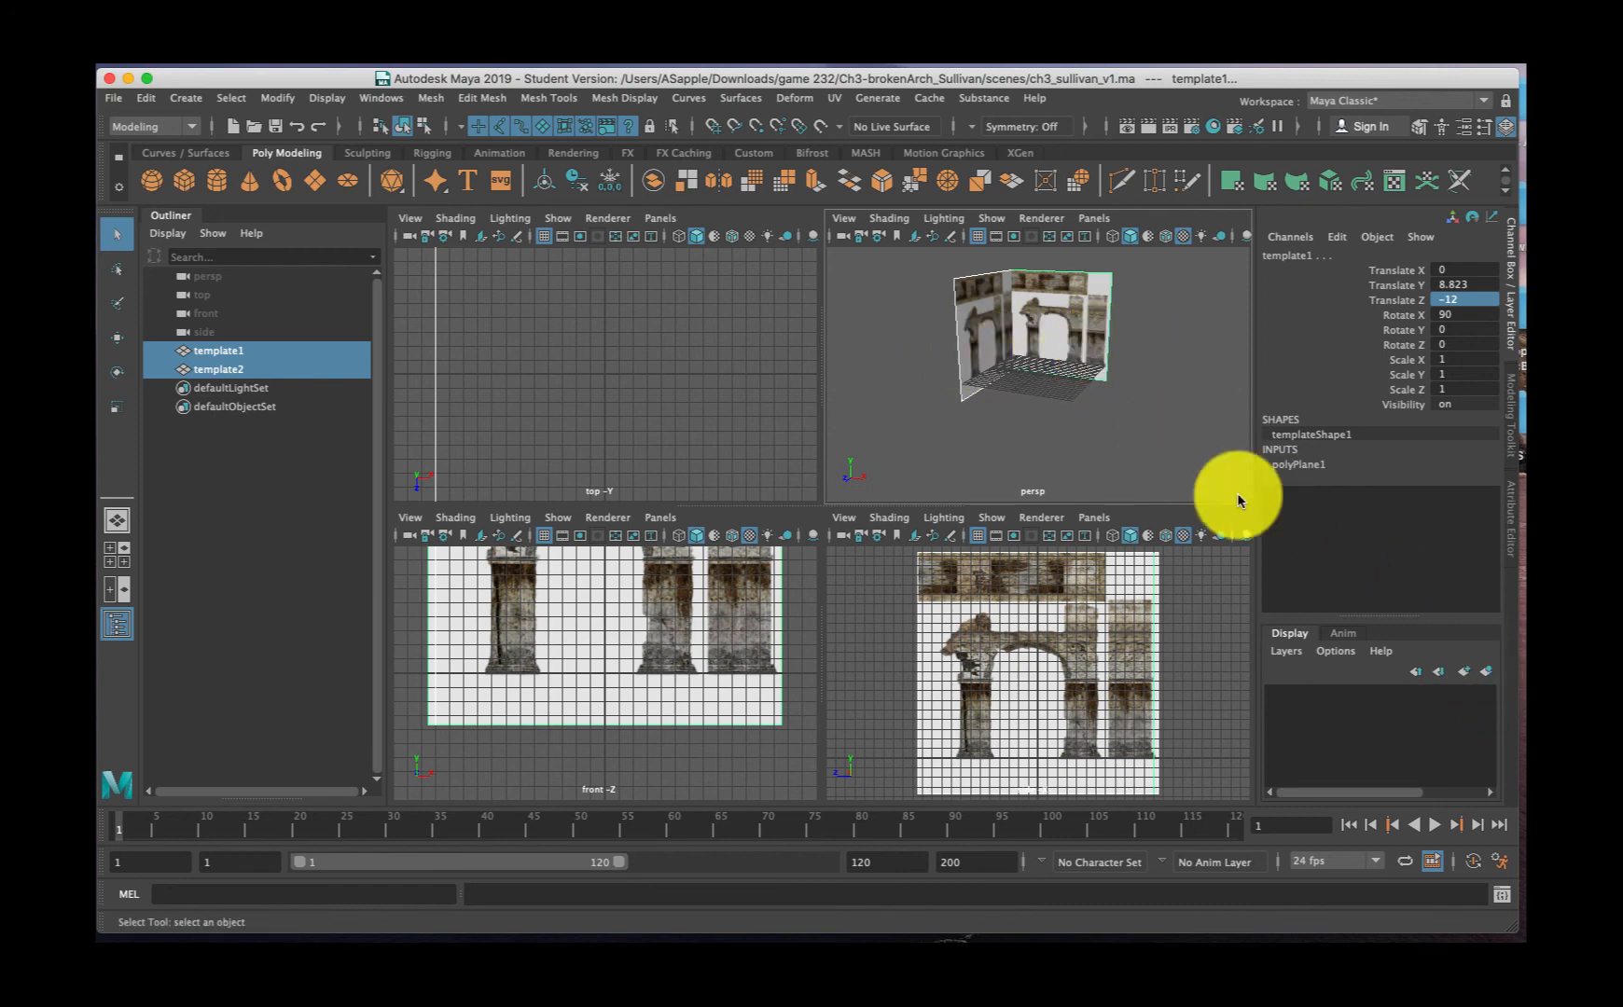
left_click(1486, 671)
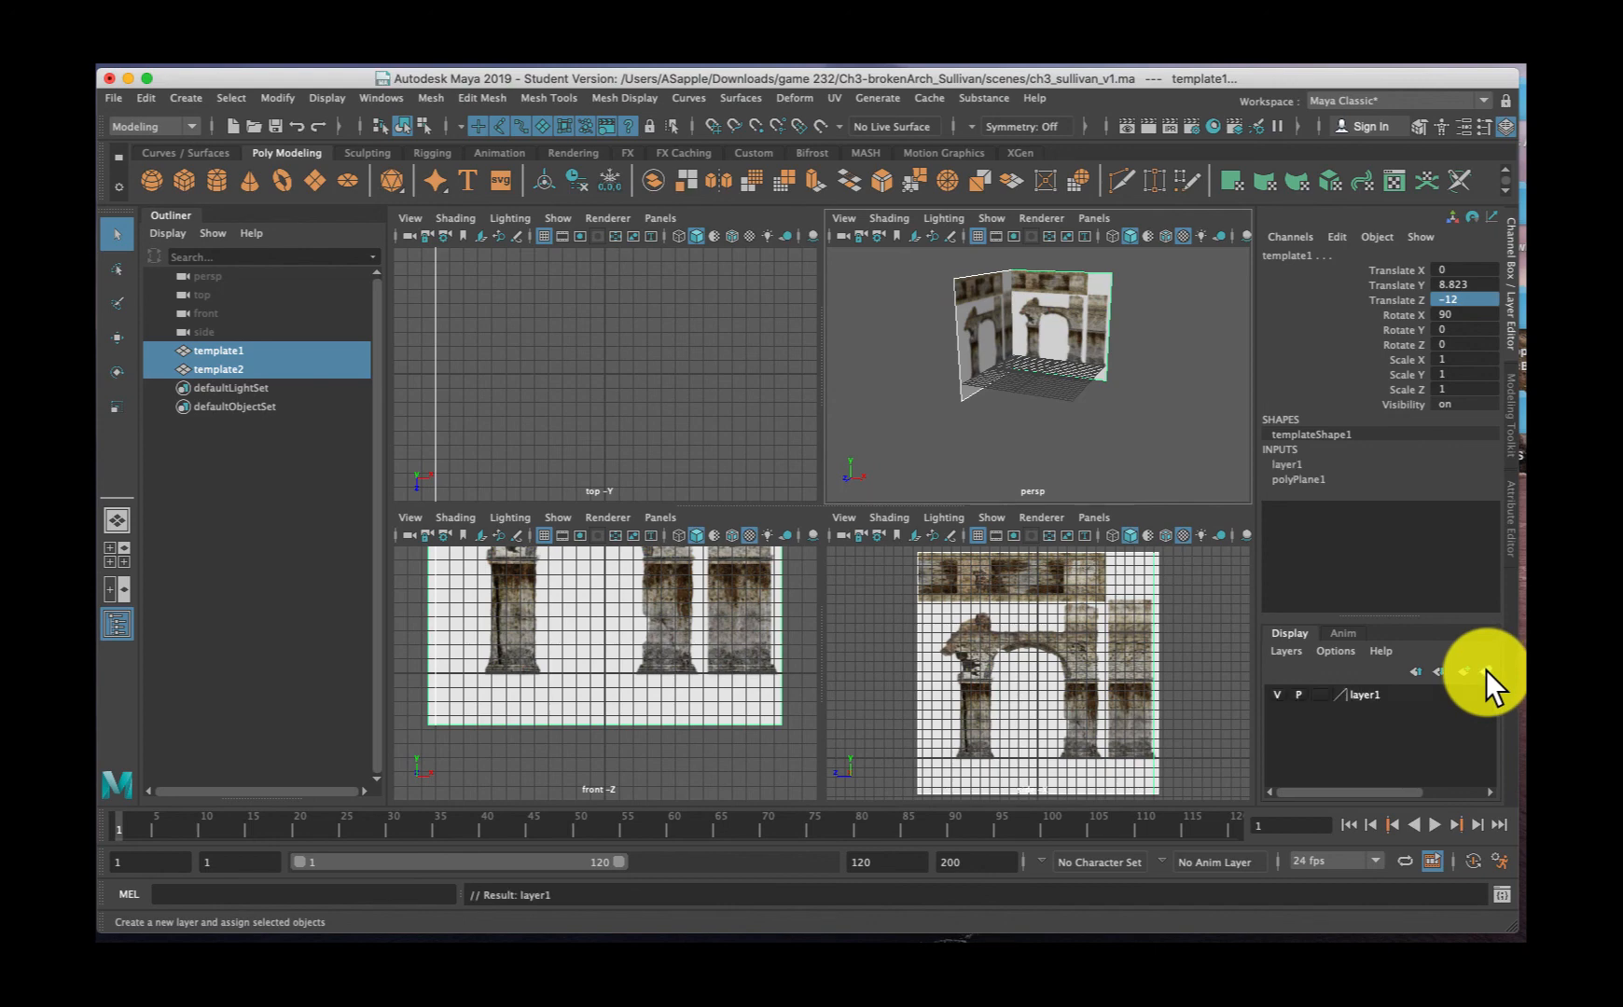
Rename the new display layer as templates
double_click(1369, 693)
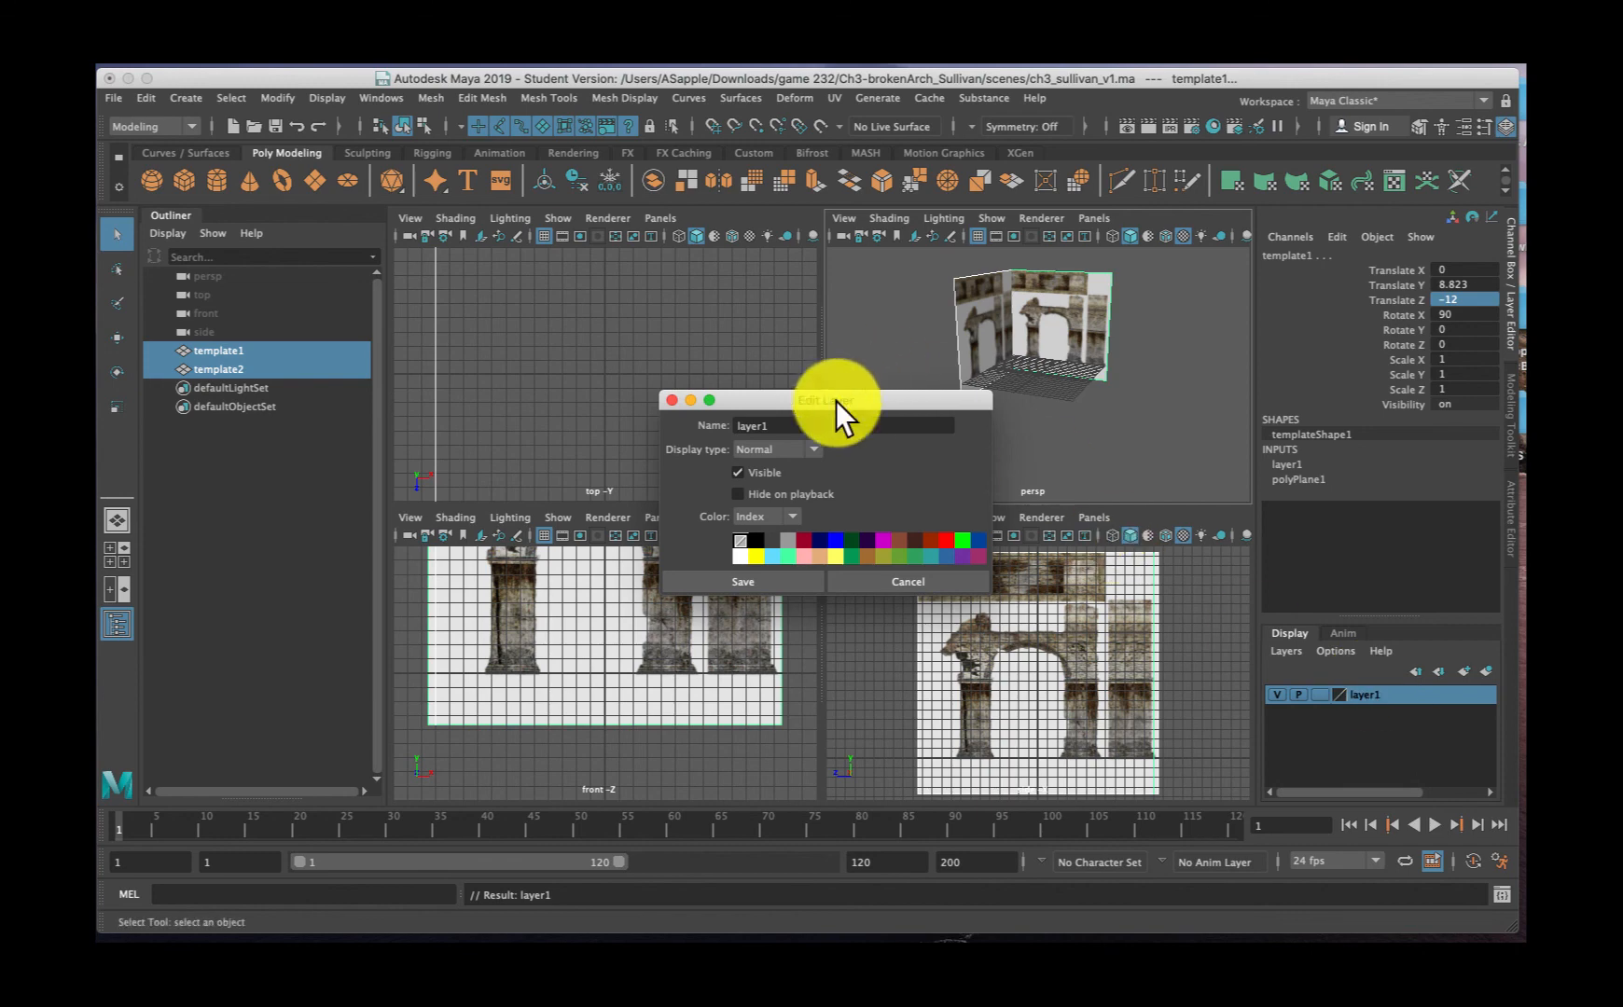
double_click(747, 426)
key("BackSpace")
type("templates")
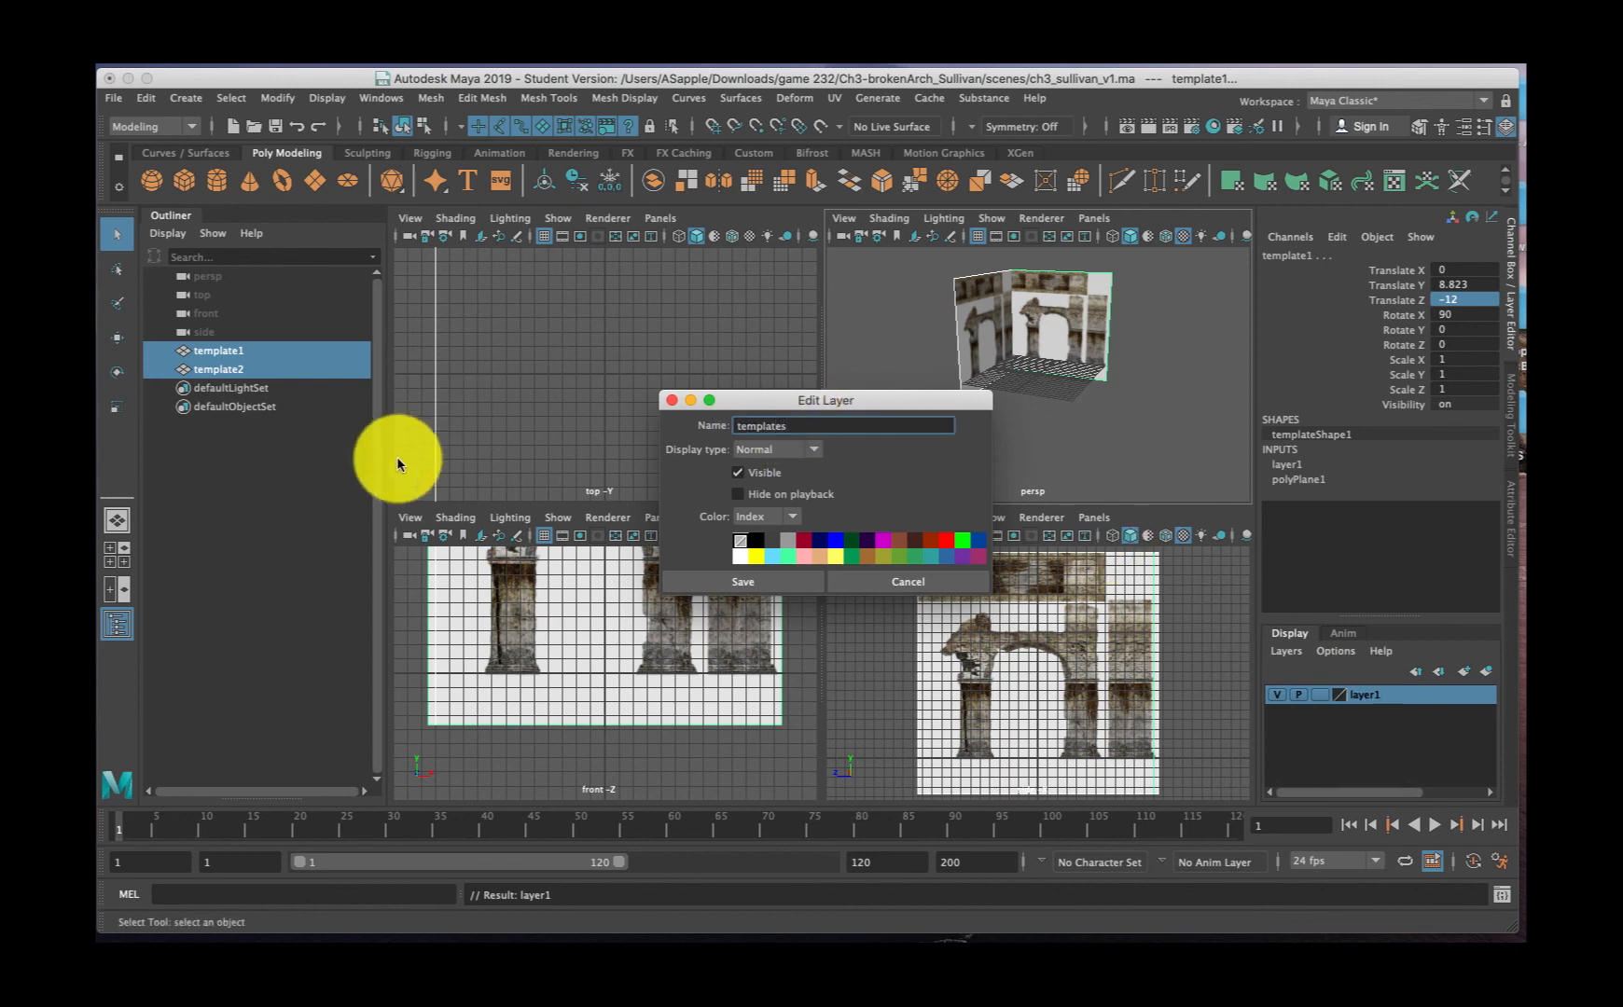
left_click(770, 586)
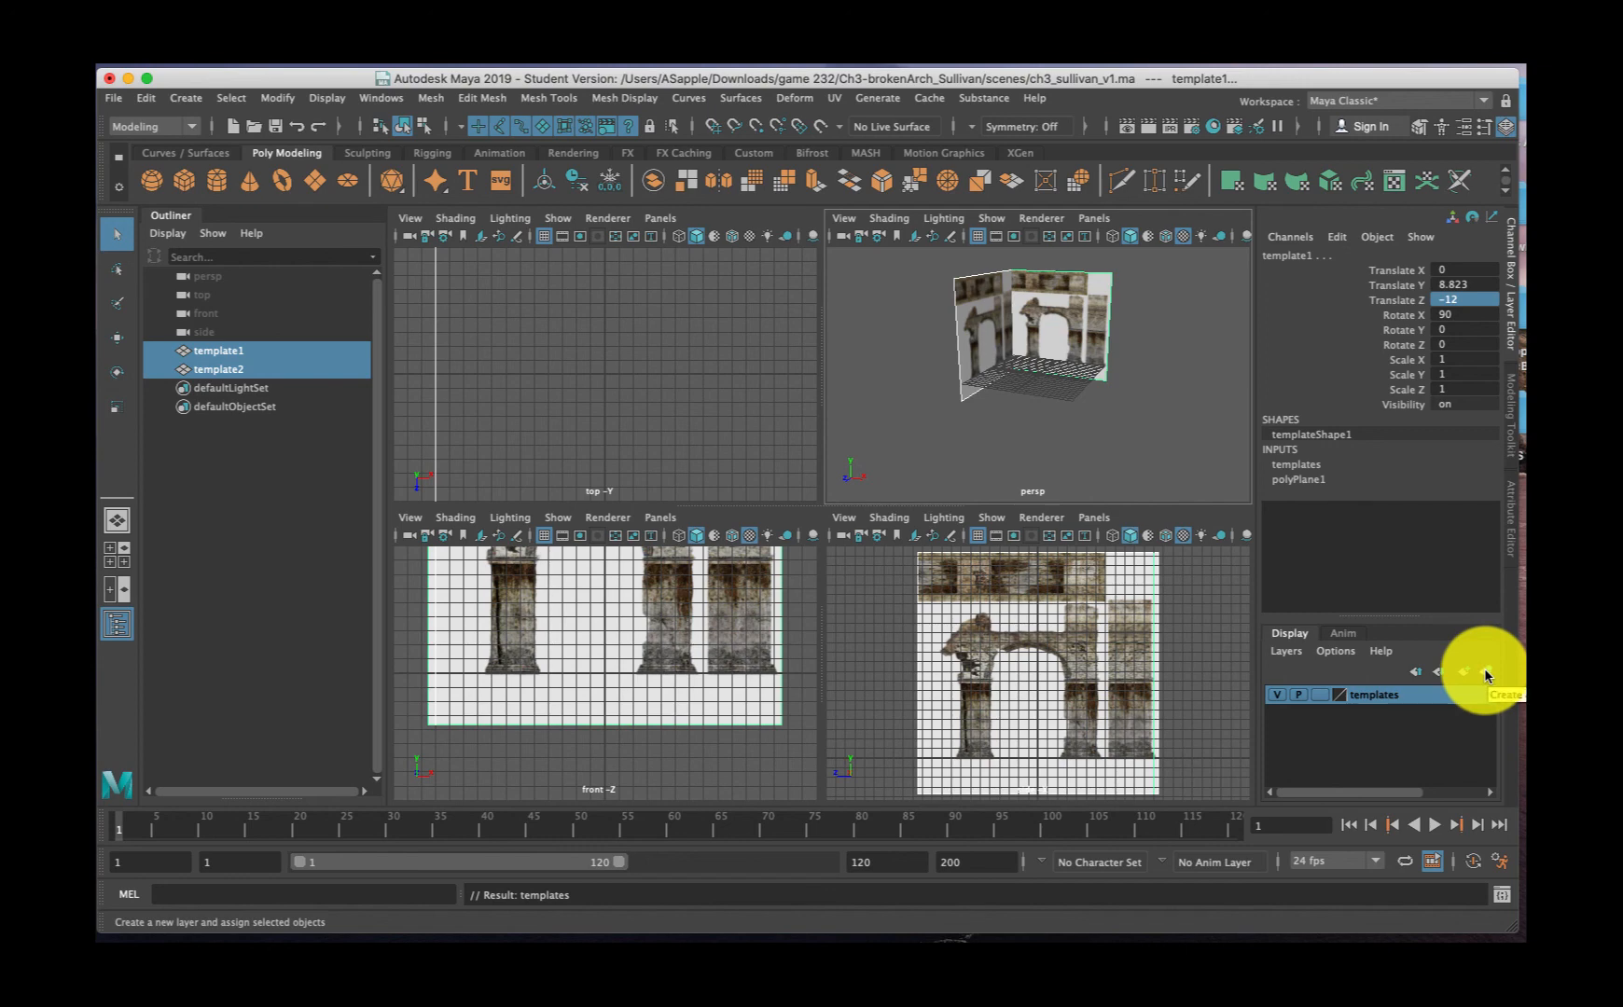
Check the templates layer by hiding and reshowing it, and view its options for adding selected objects with the original plane selected
left_click(1277, 694)
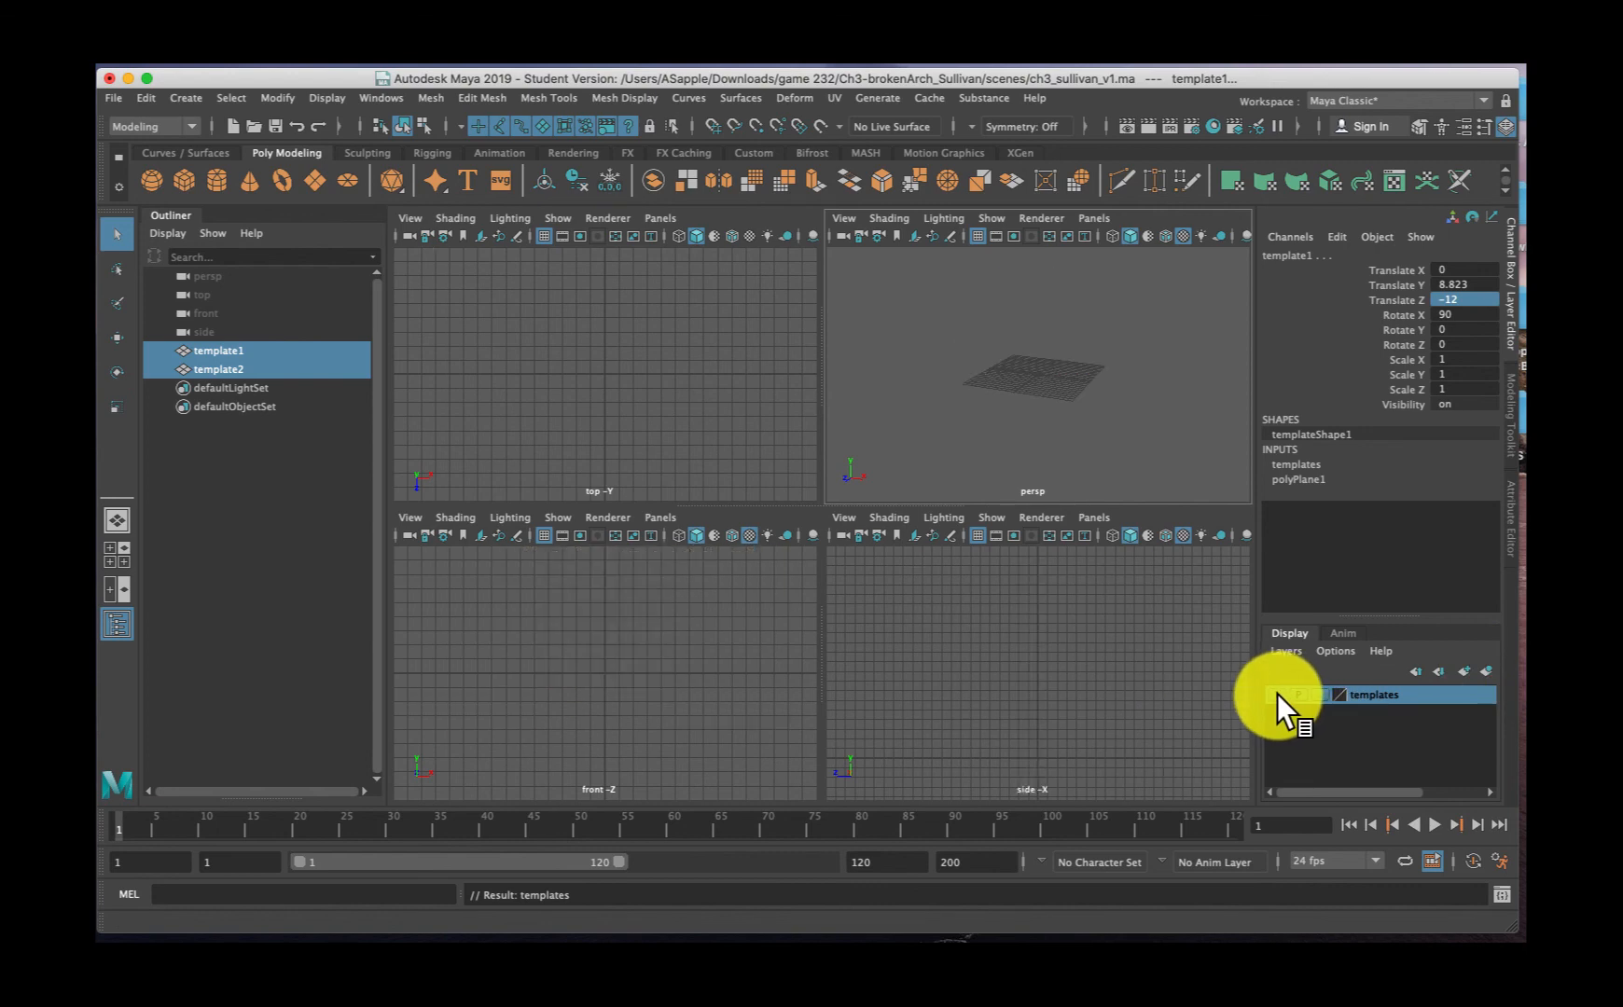
left_click(1277, 694)
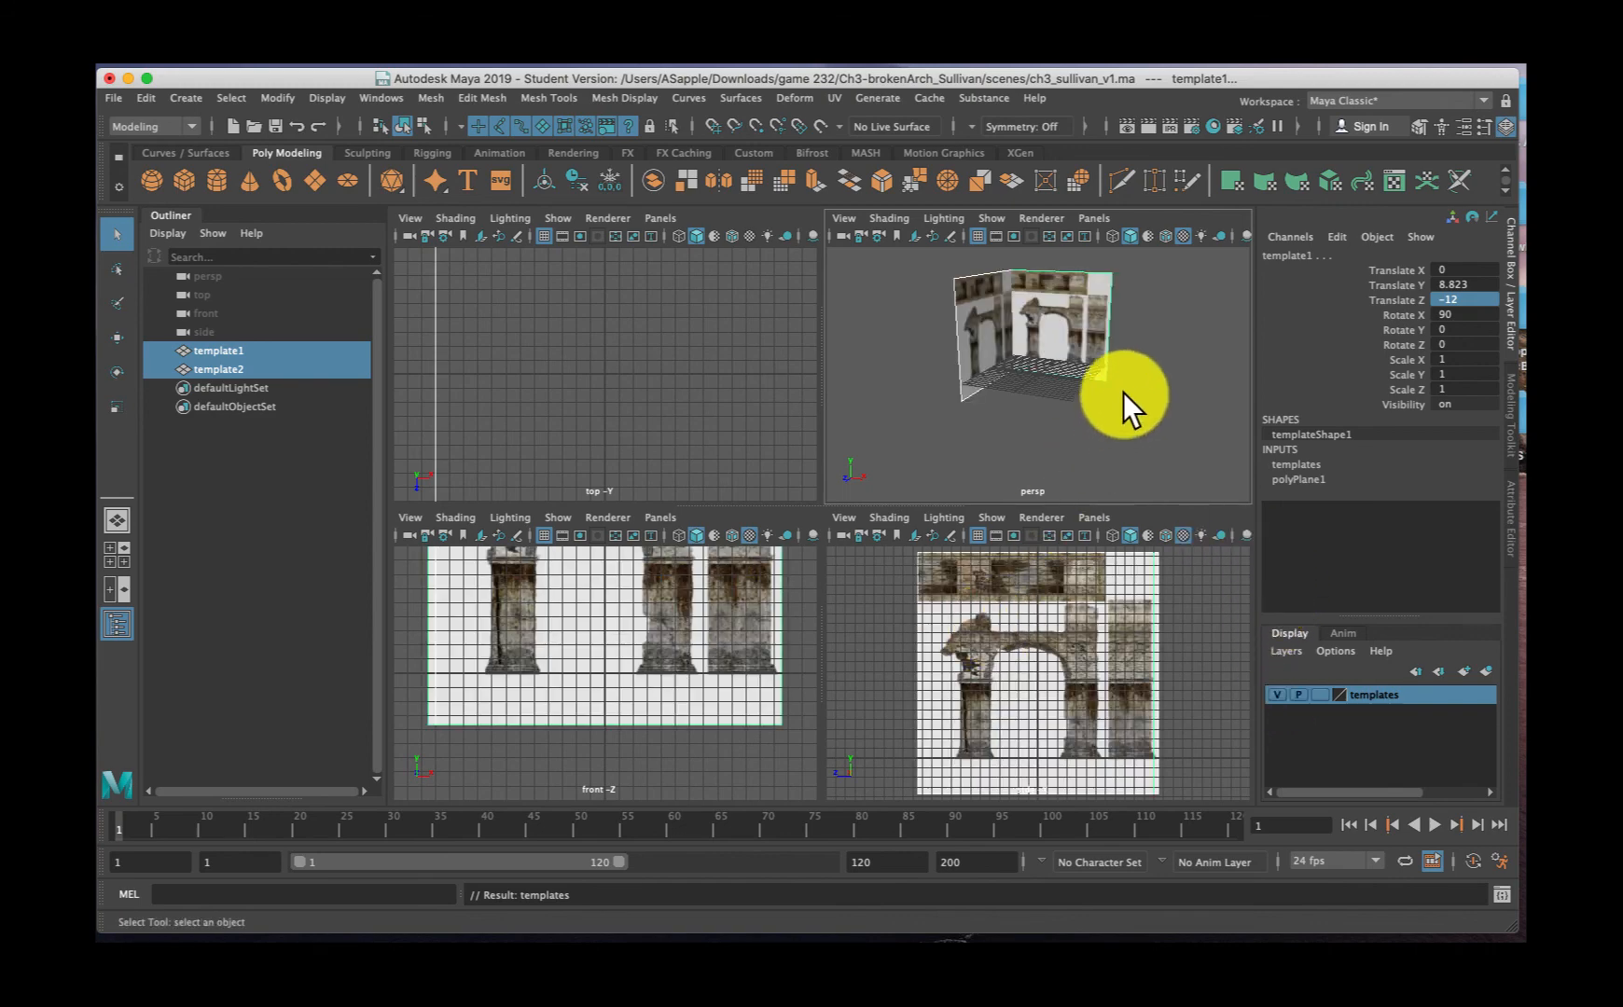
left_click(1099, 381)
left_click(1082, 340)
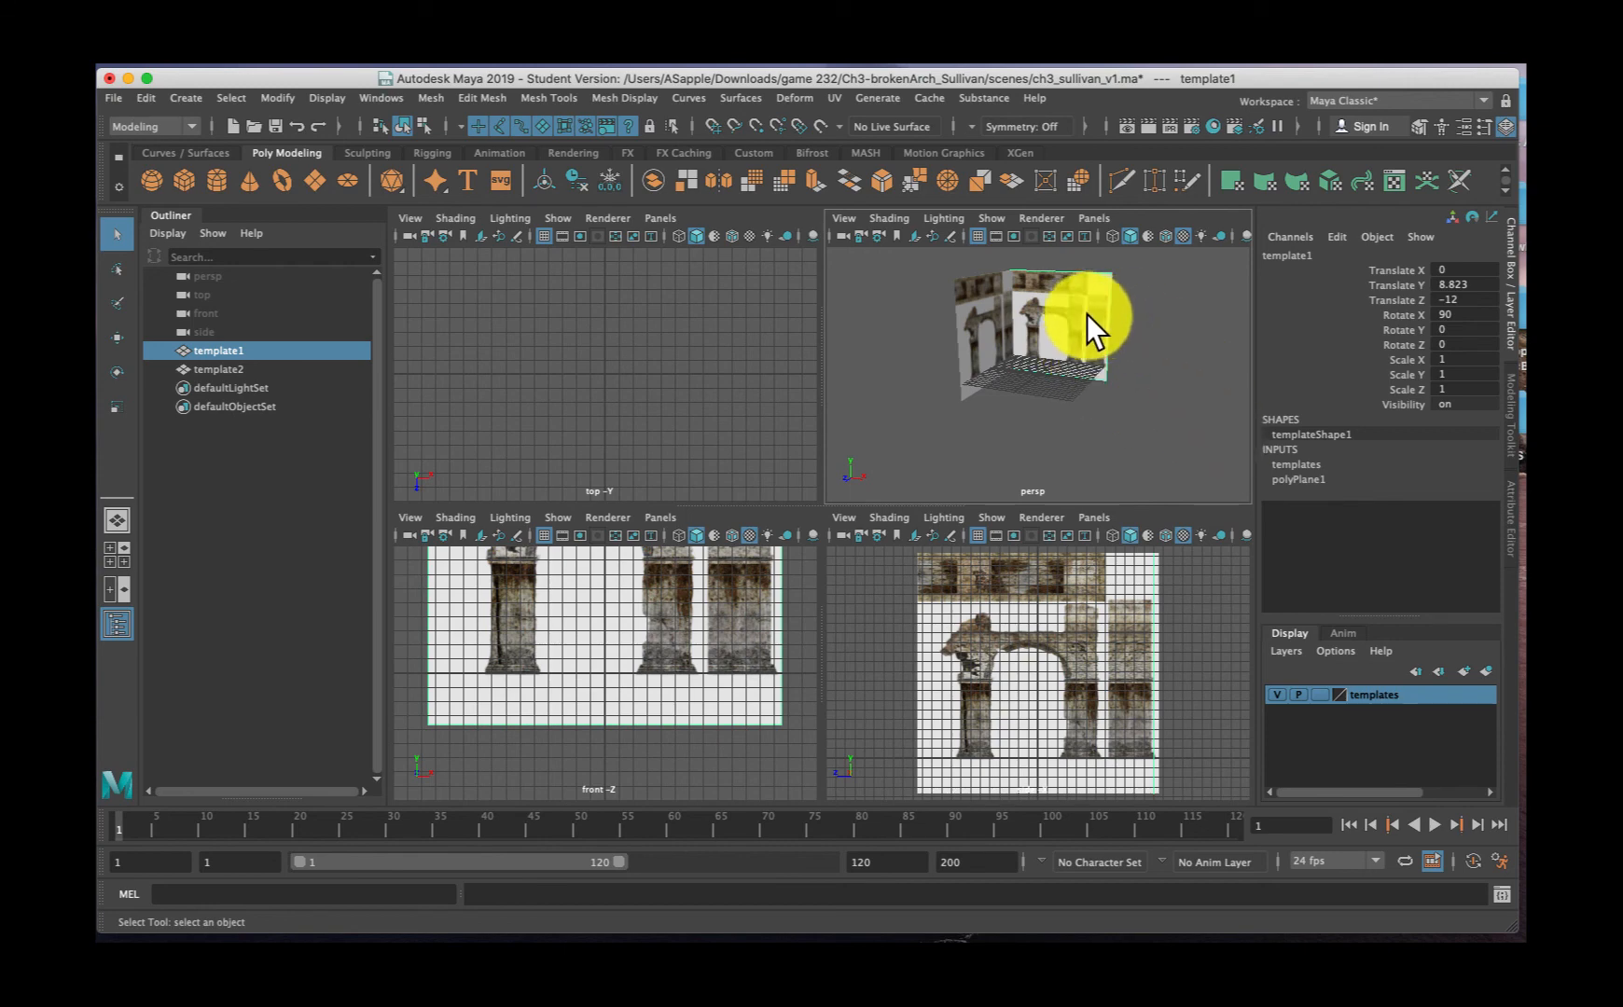
right_click(1412, 694)
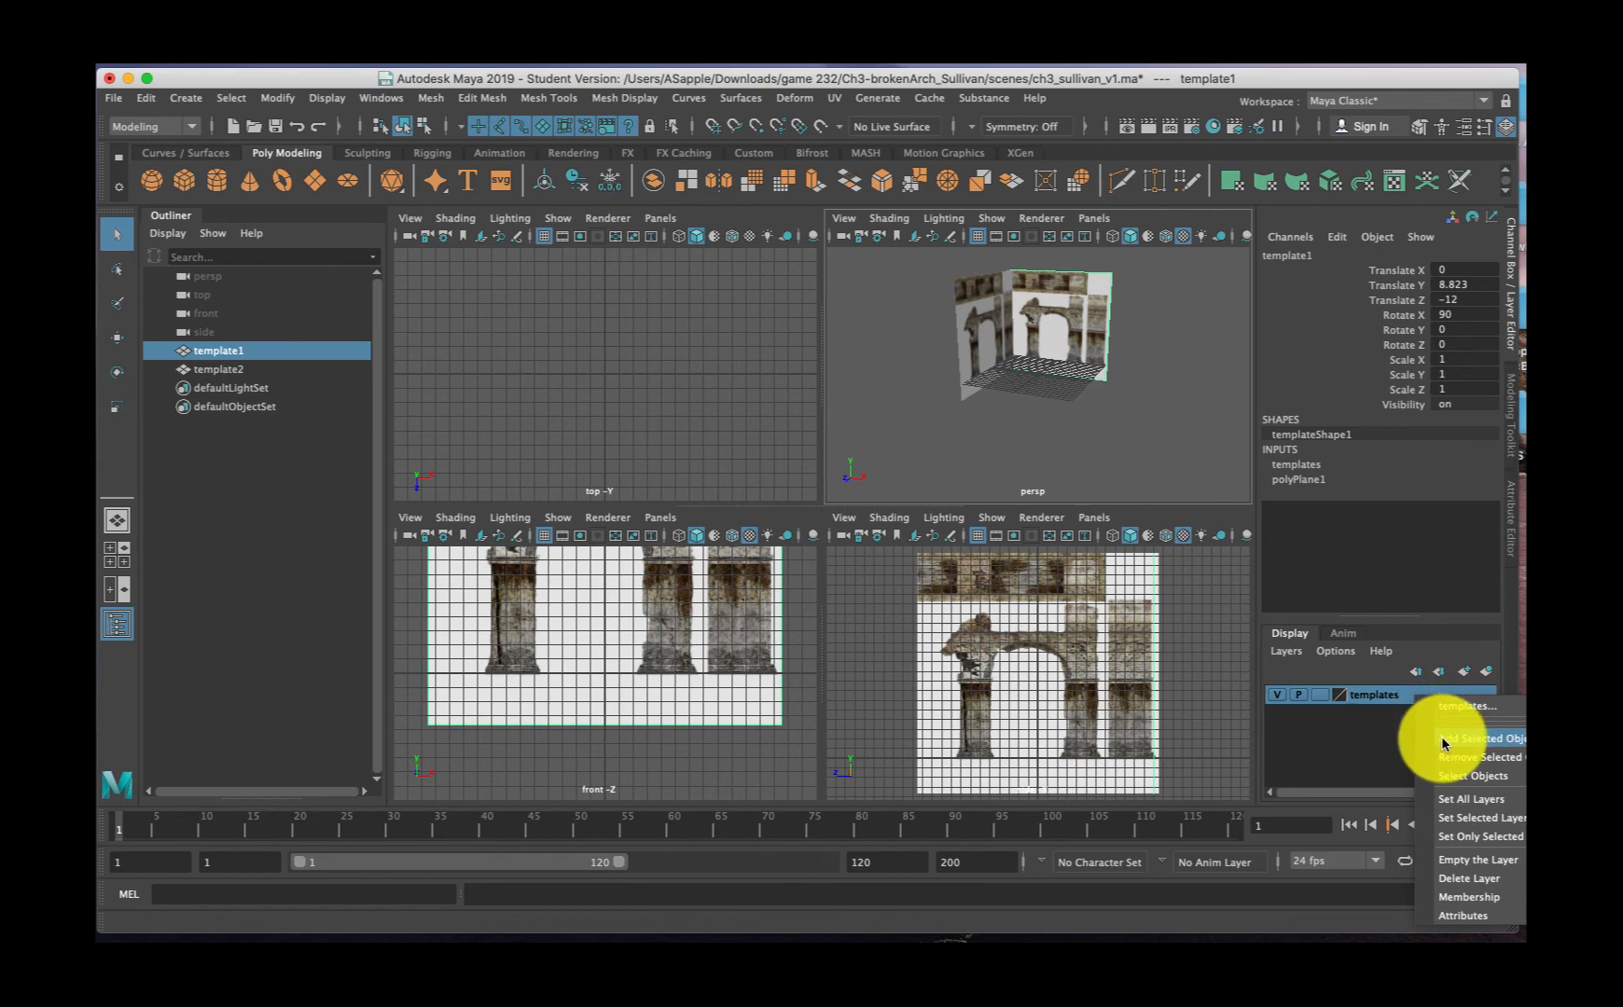
left_click(1174, 373)
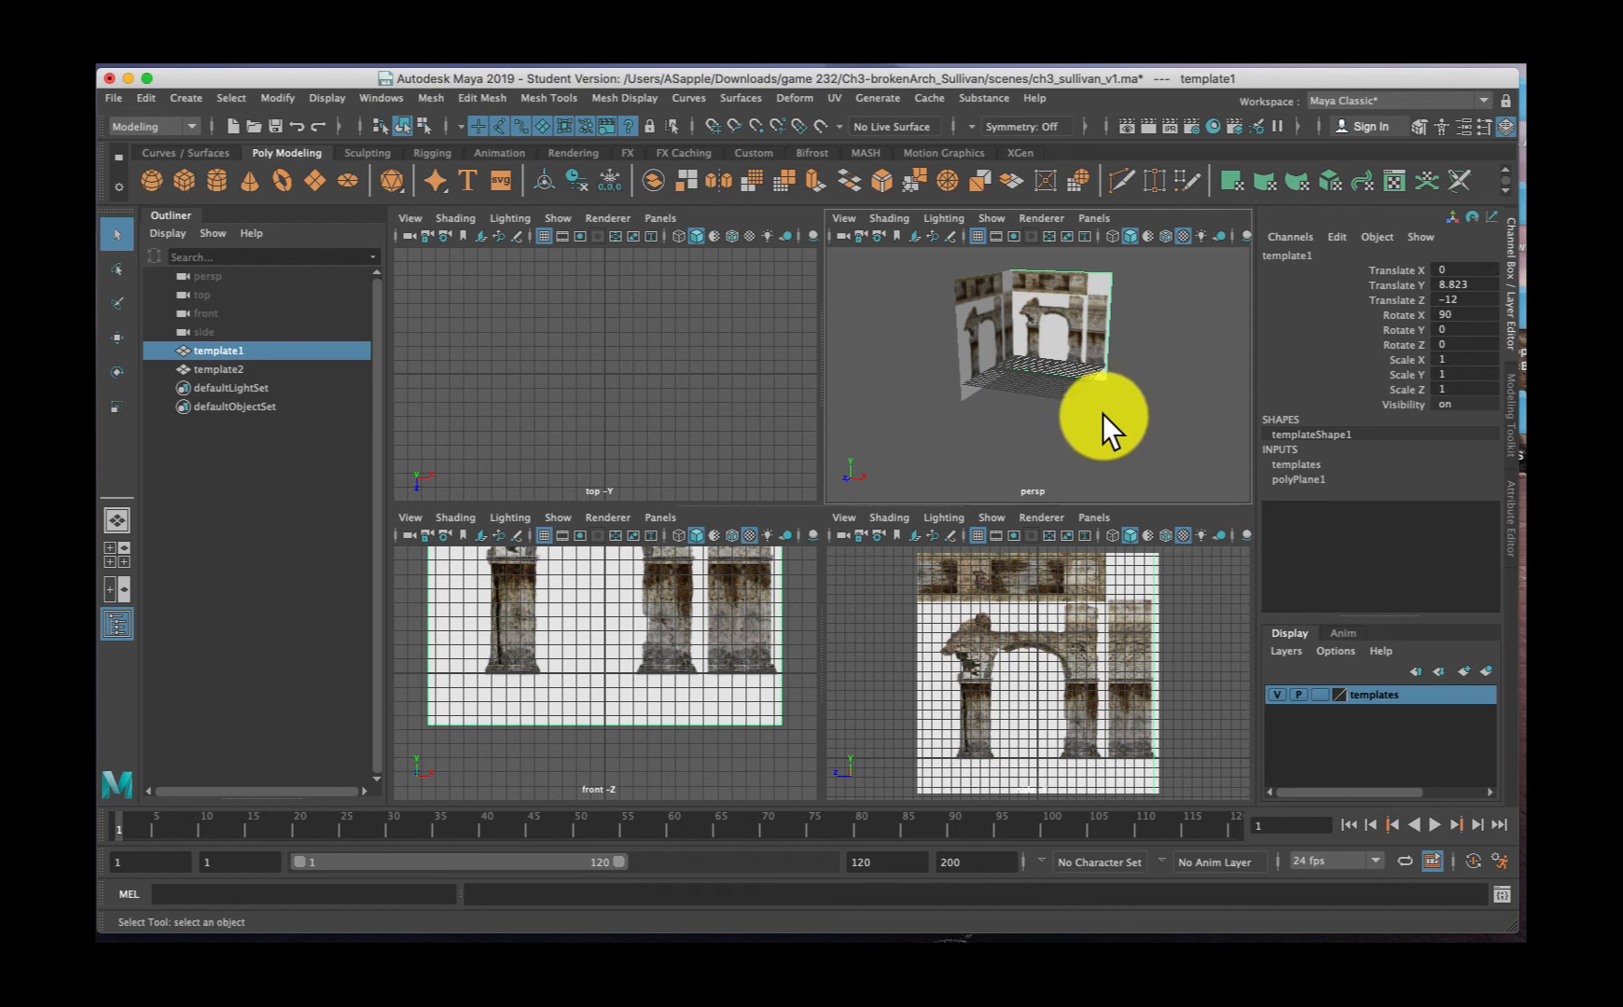
Save the scene with the templates display layer, accepting the student version notice
key("super+s")
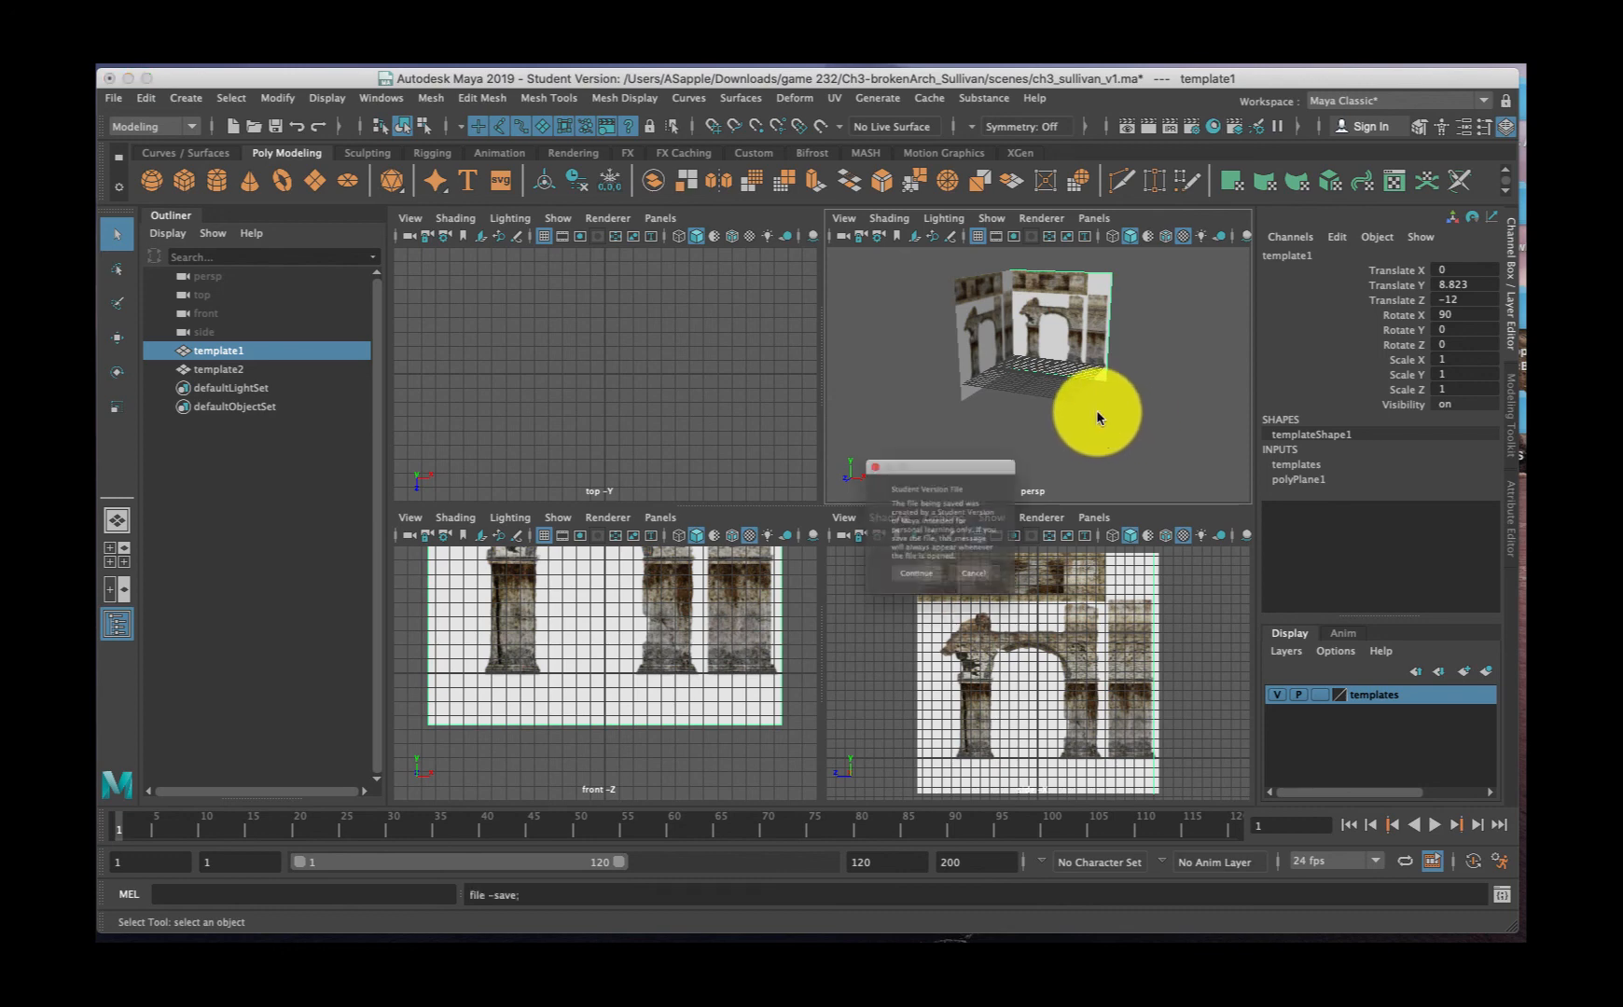
left_click(913, 587)
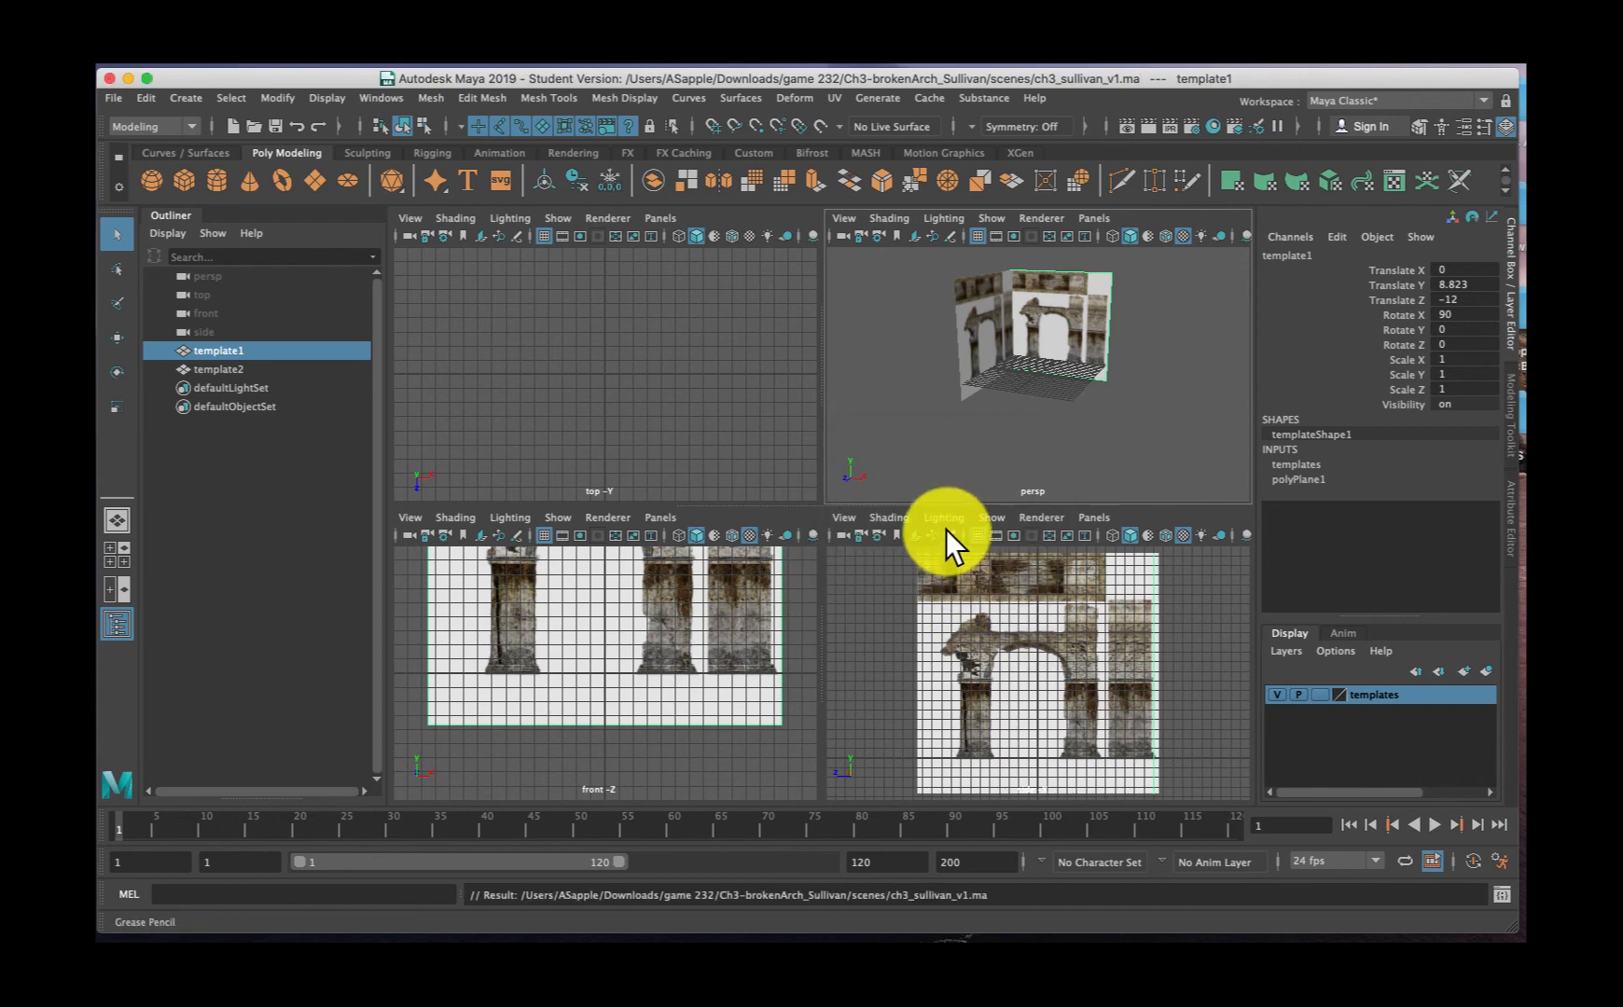